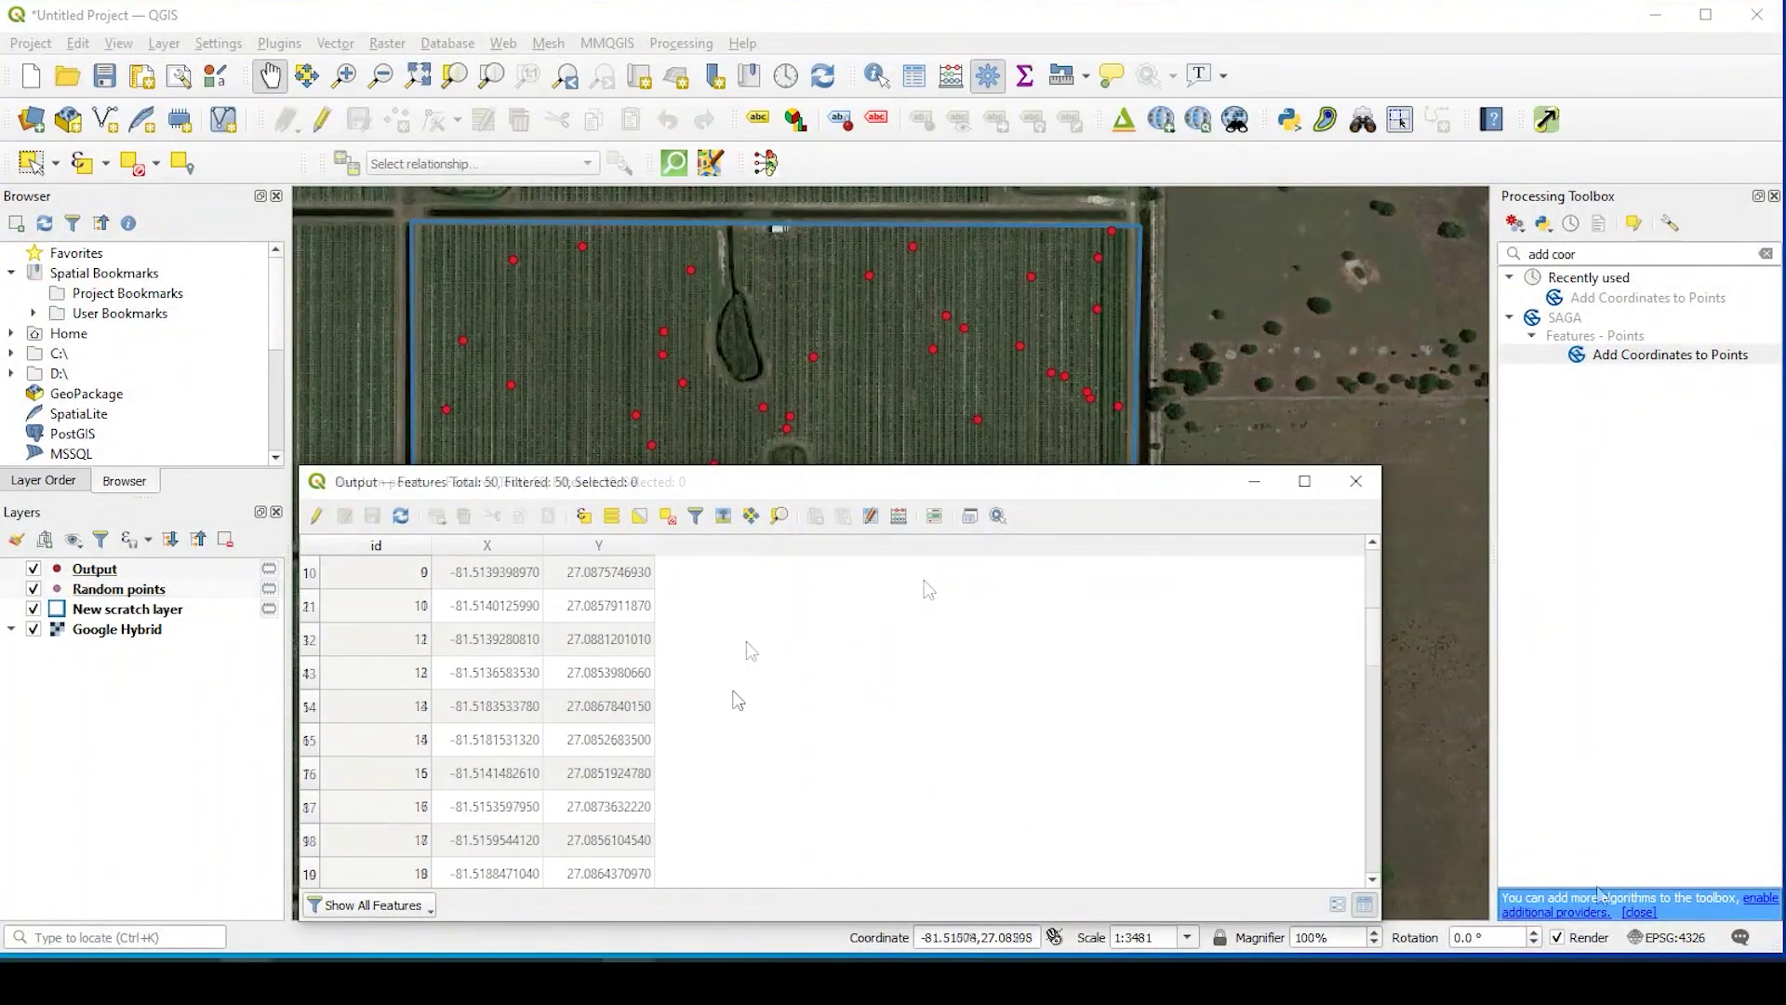
# Scroll down through the open attribute table
pyautogui.scroll(-7, 925, 589)
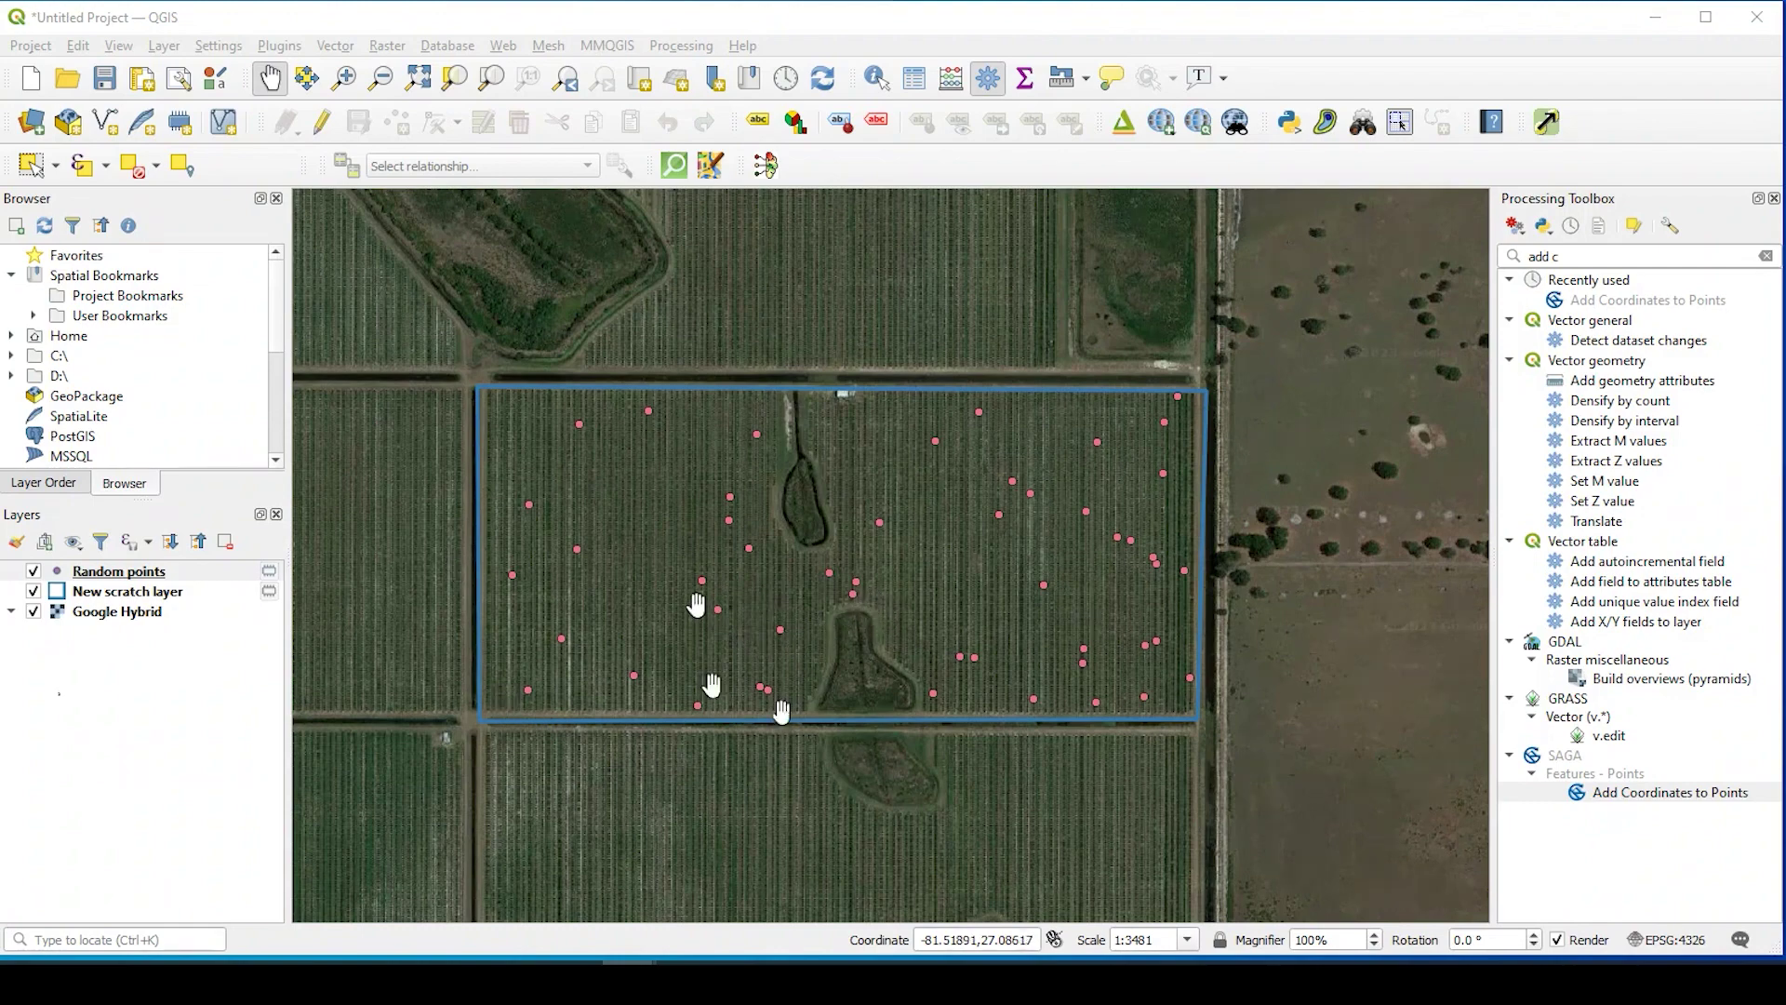
pyautogui.rightClick(156, 571)
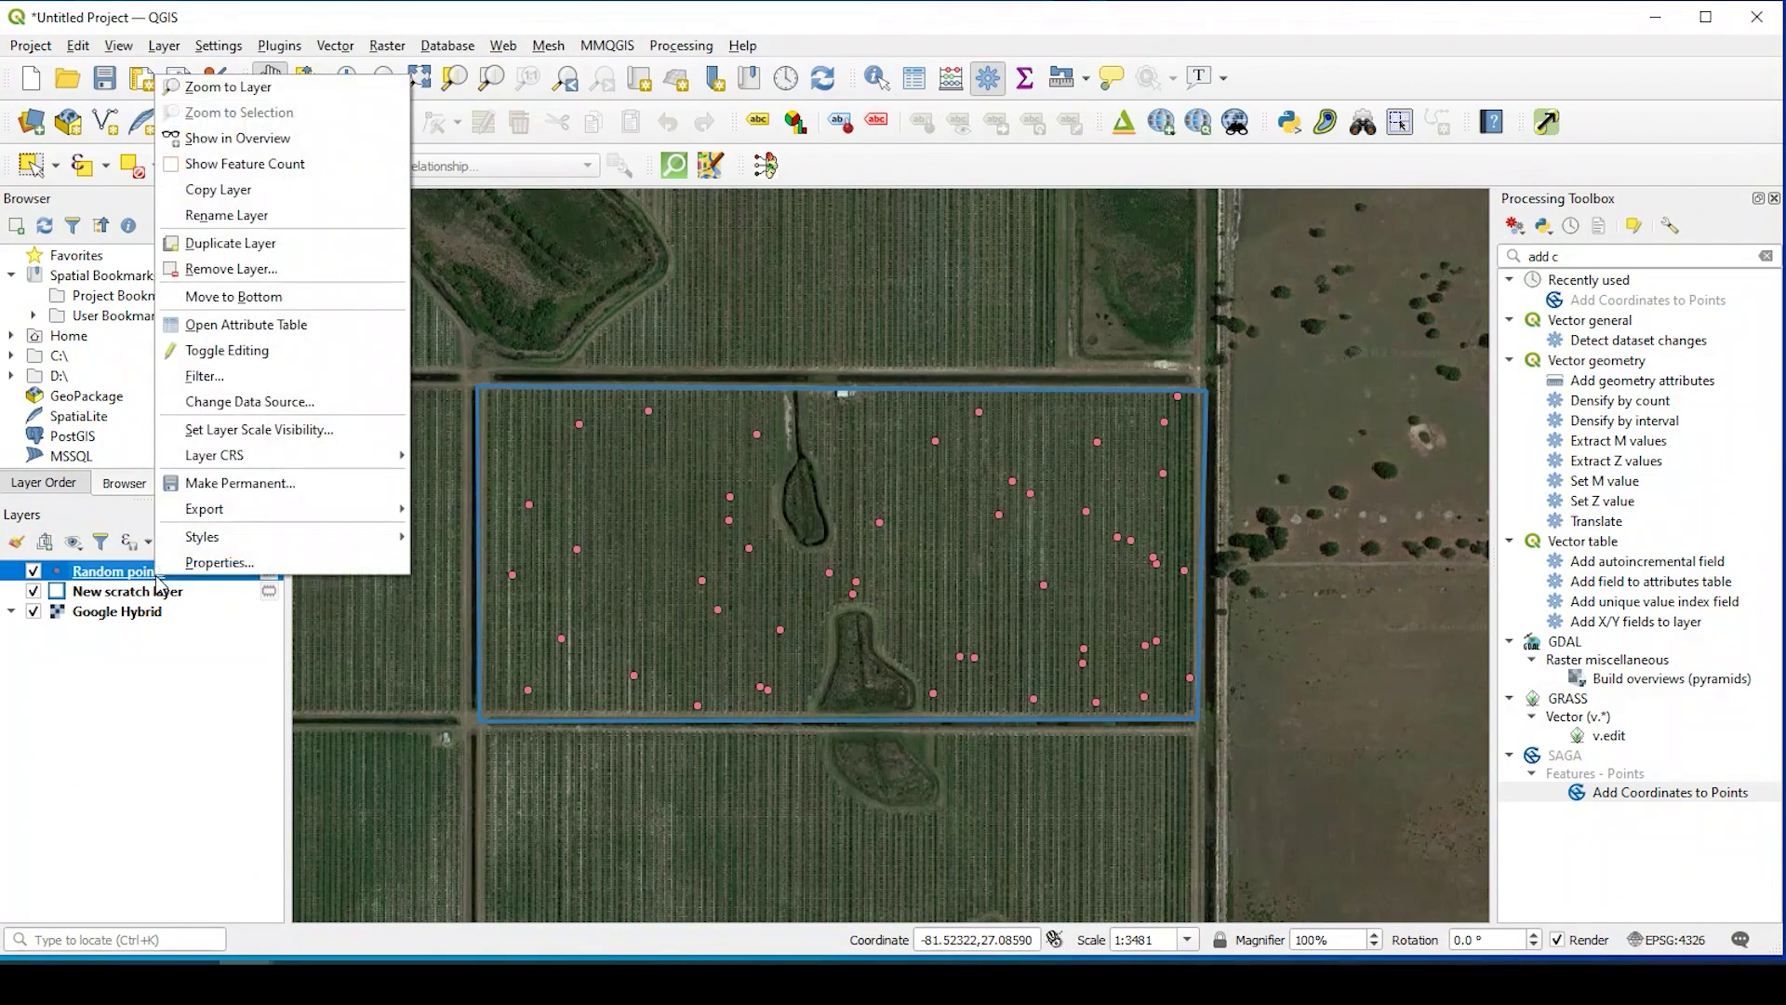
pyautogui.click(254, 325)
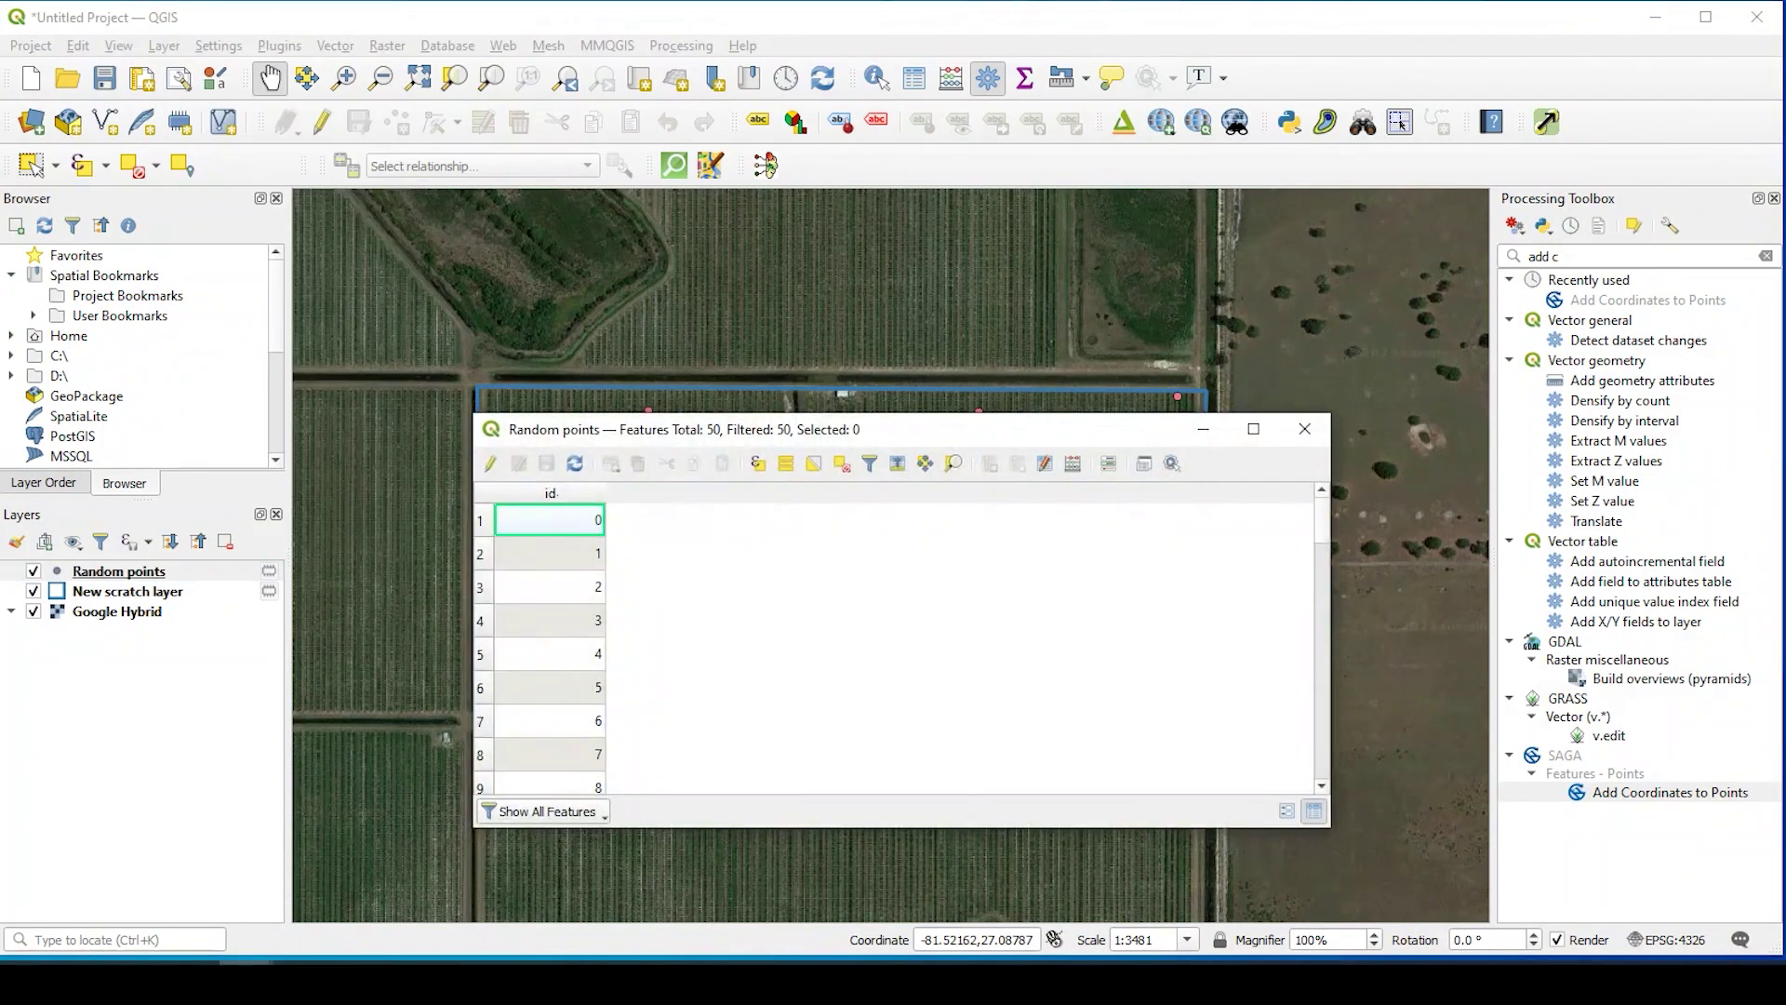
pyautogui.scroll(-8, 552, 710)
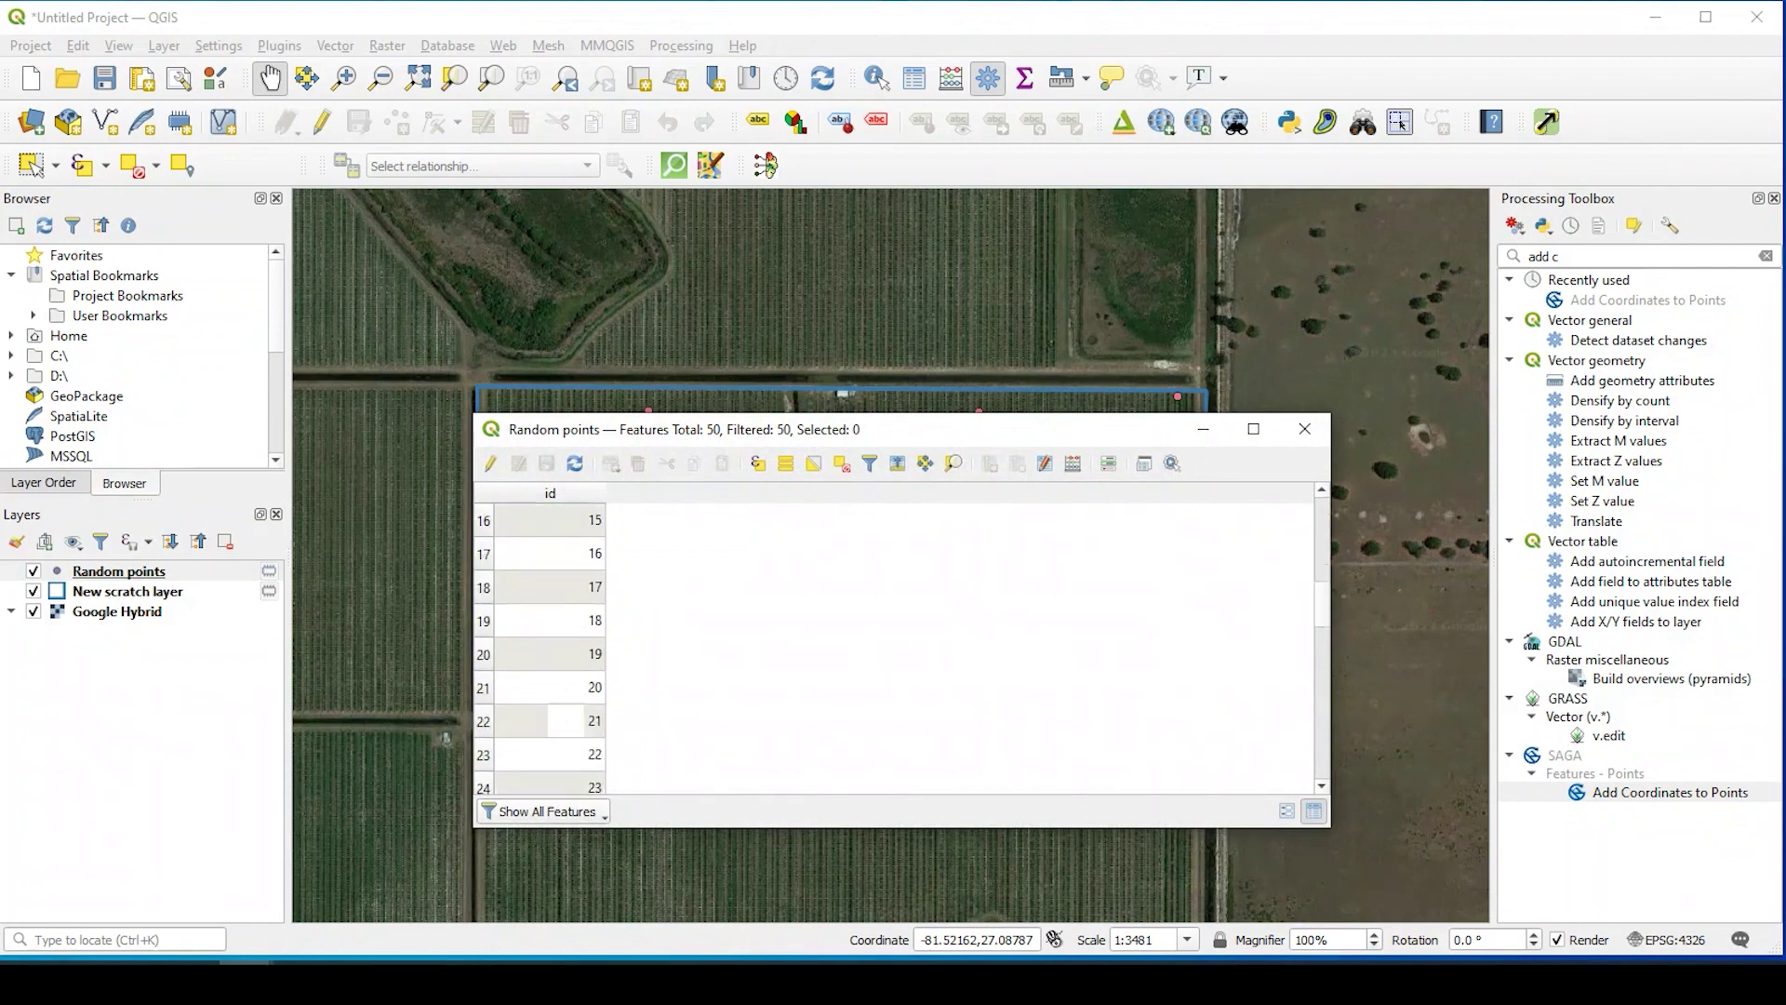
pyautogui.scroll(-5, 554, 712)
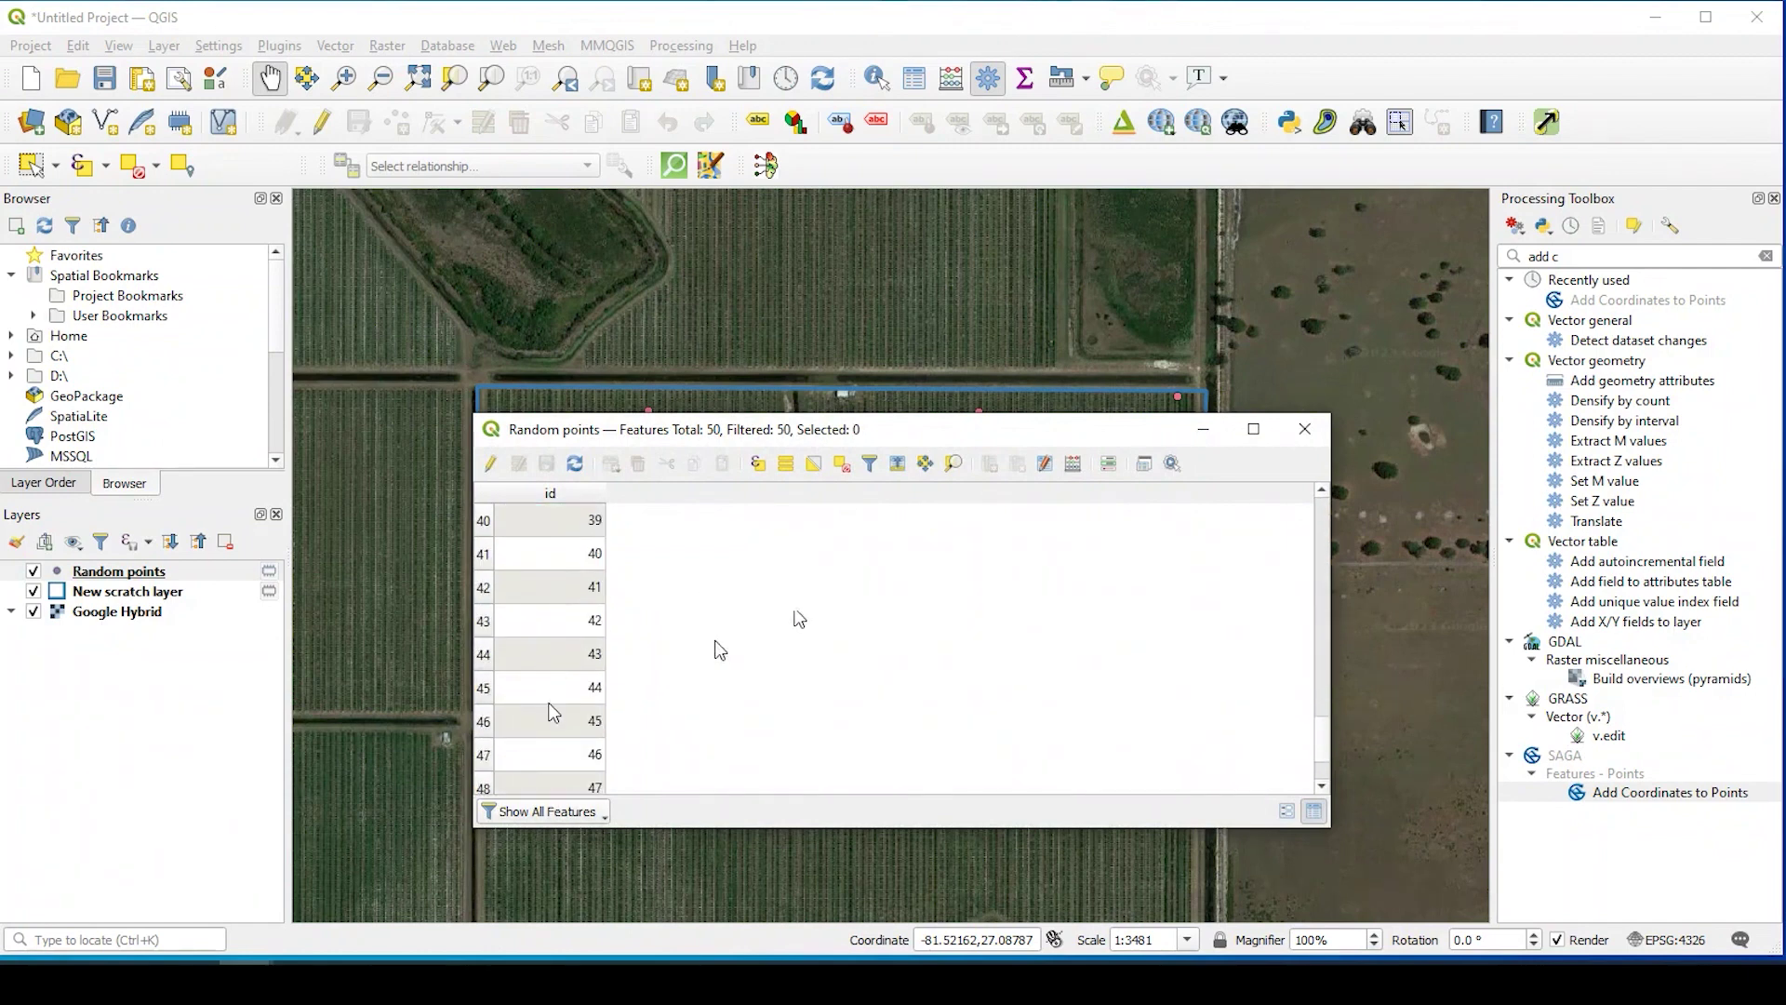
pyautogui.scroll(11, 688, 647)
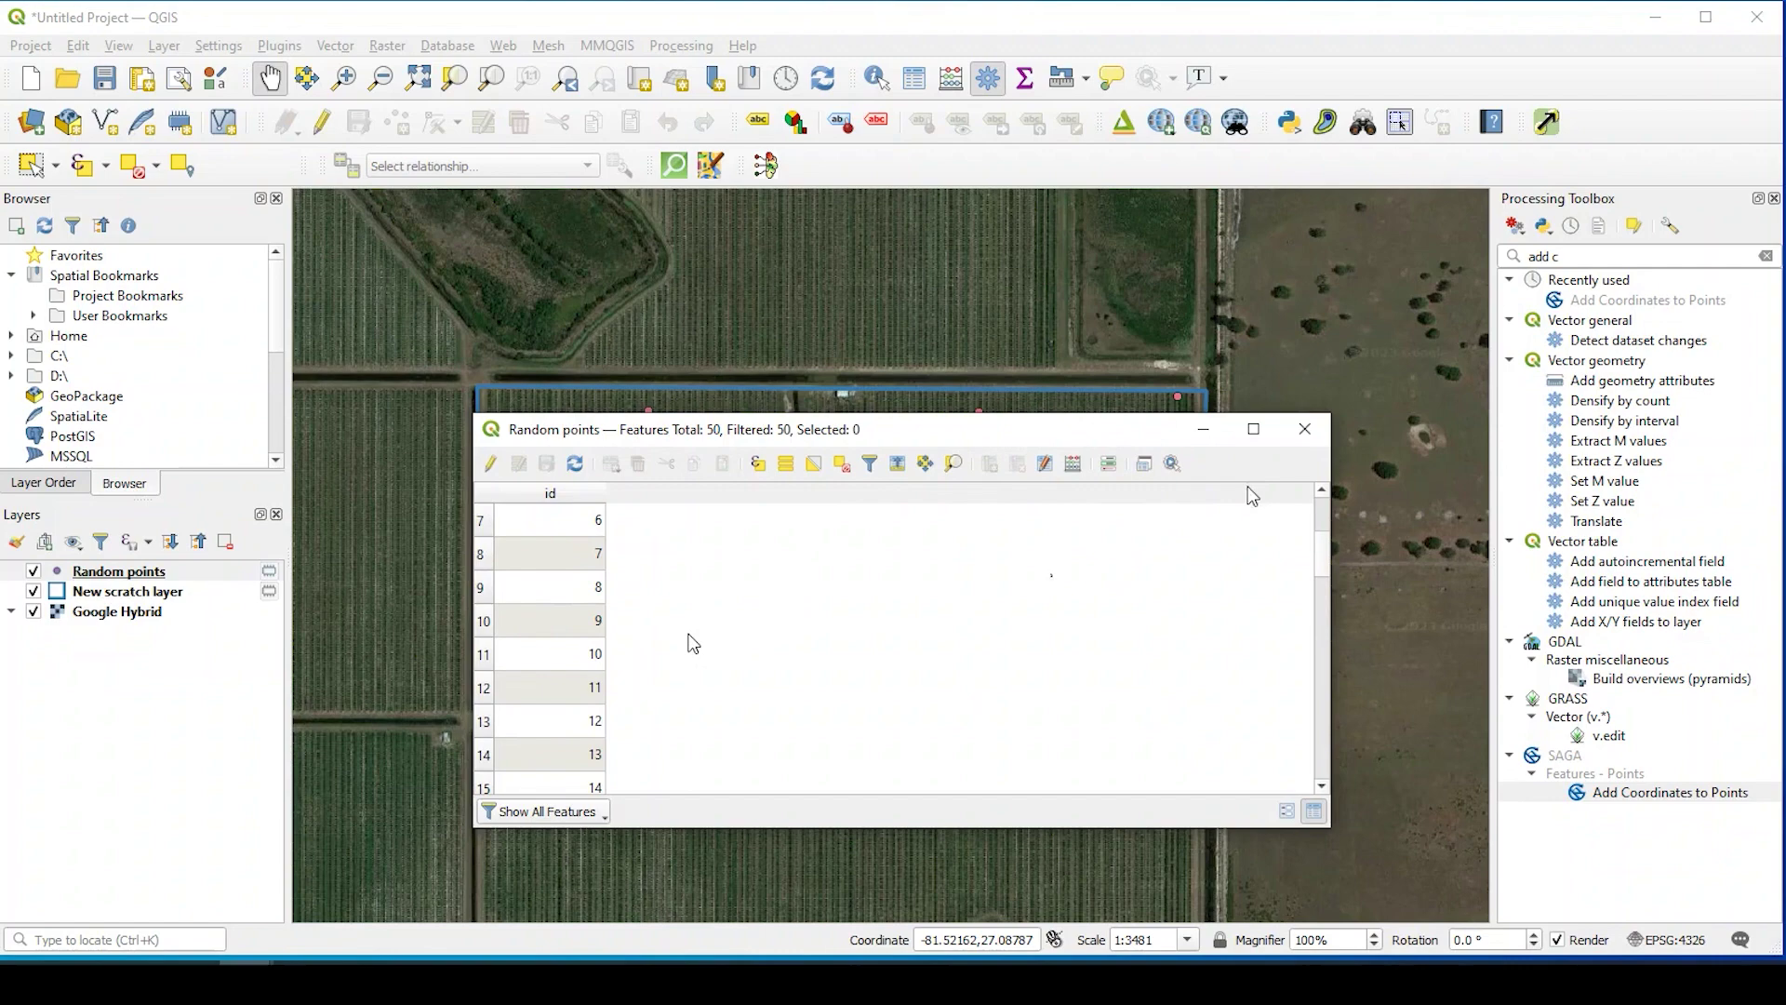
pyautogui.click(1304, 429)
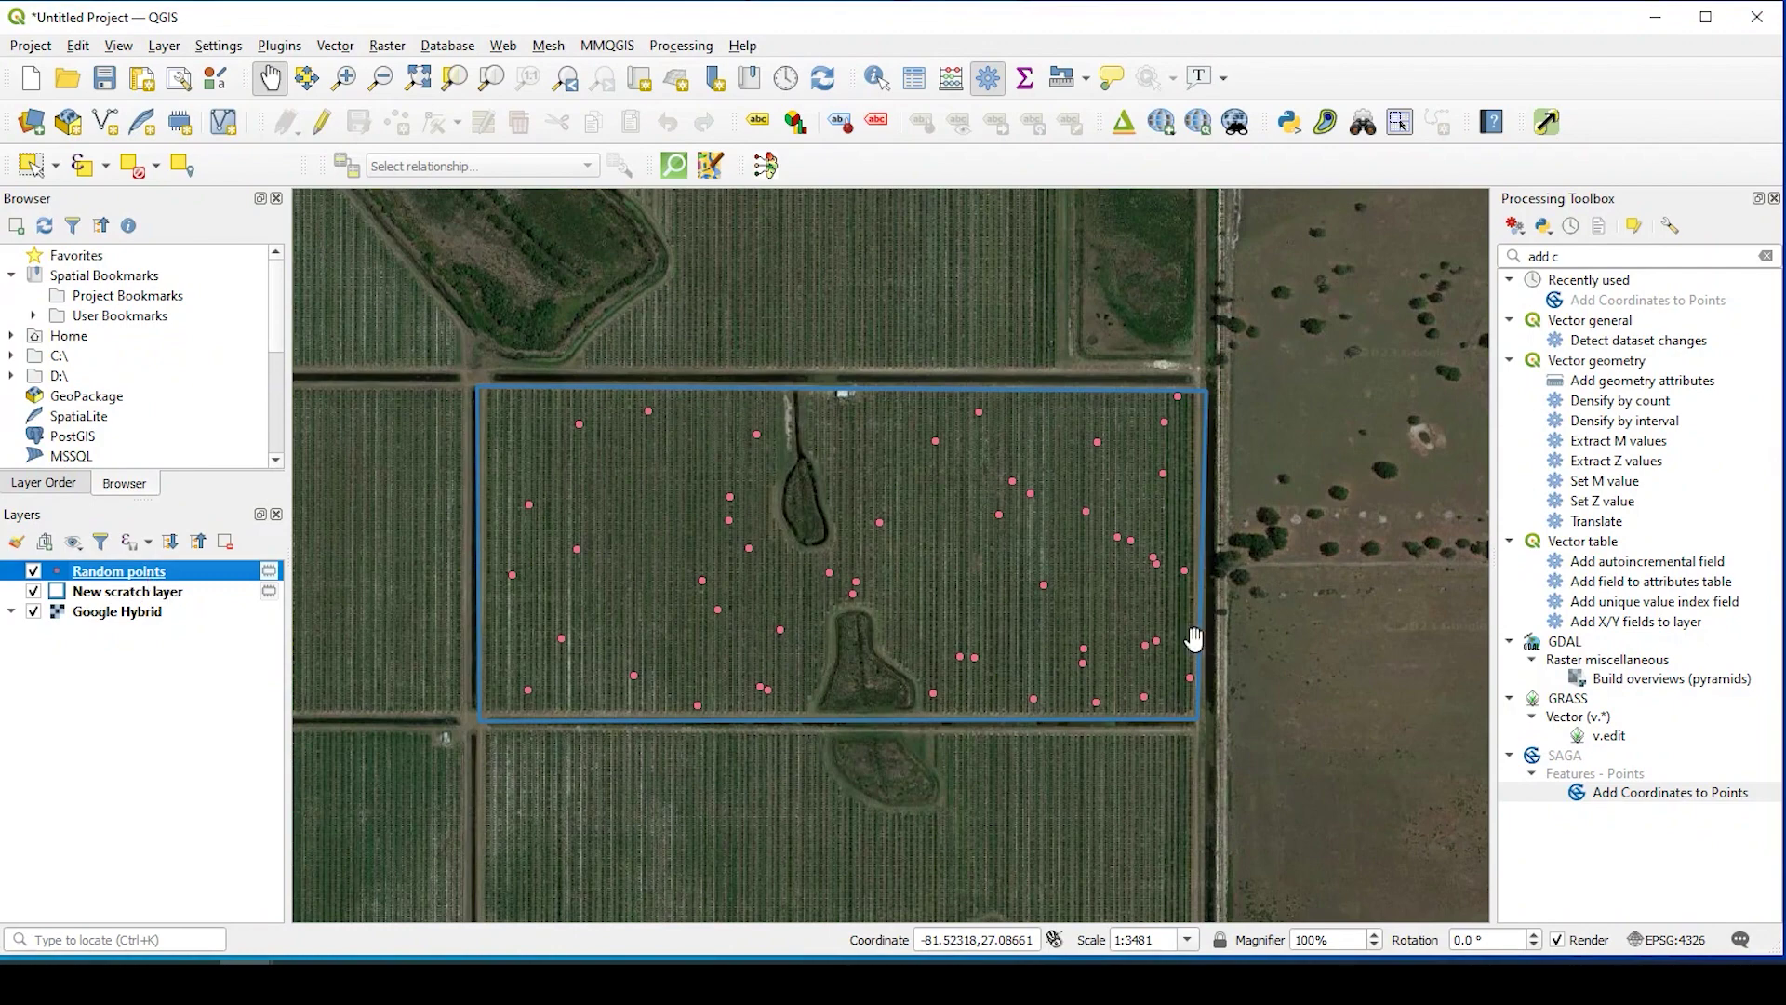
# Start a New Temporary Scratch Layer with Point geometry and the field name 'temp points'
pyautogui.click(164, 46)
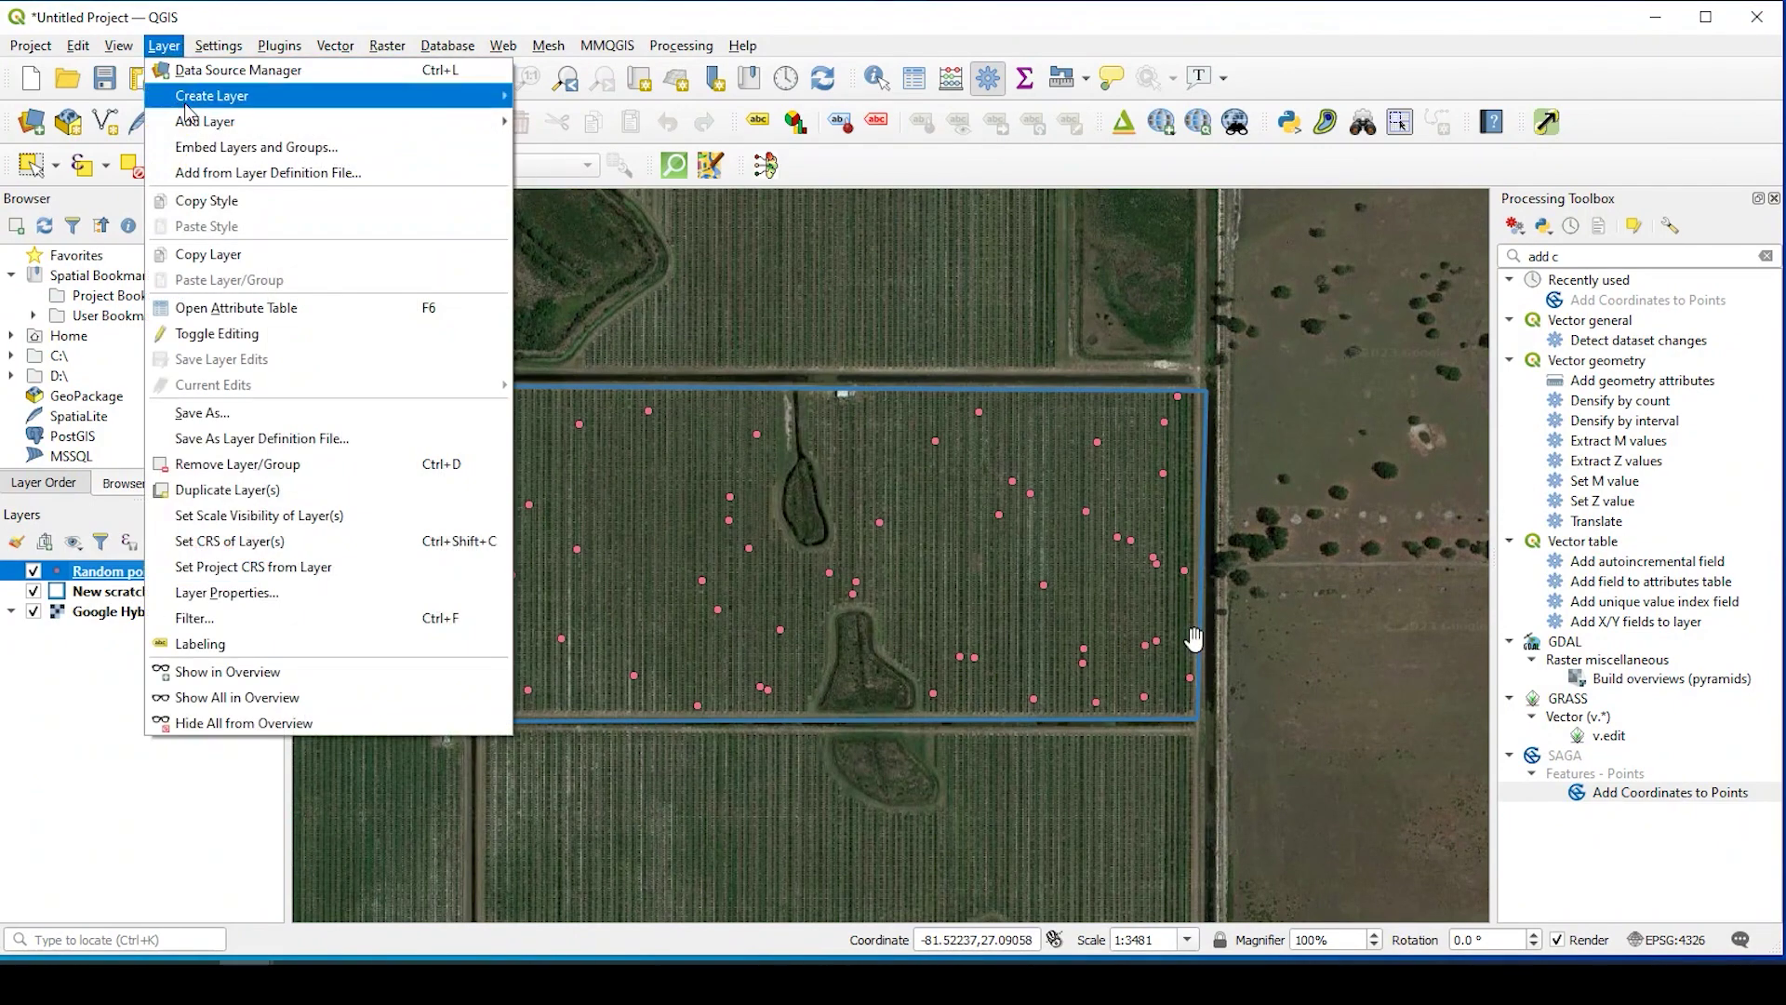
pyautogui.moveTo(195, 121)
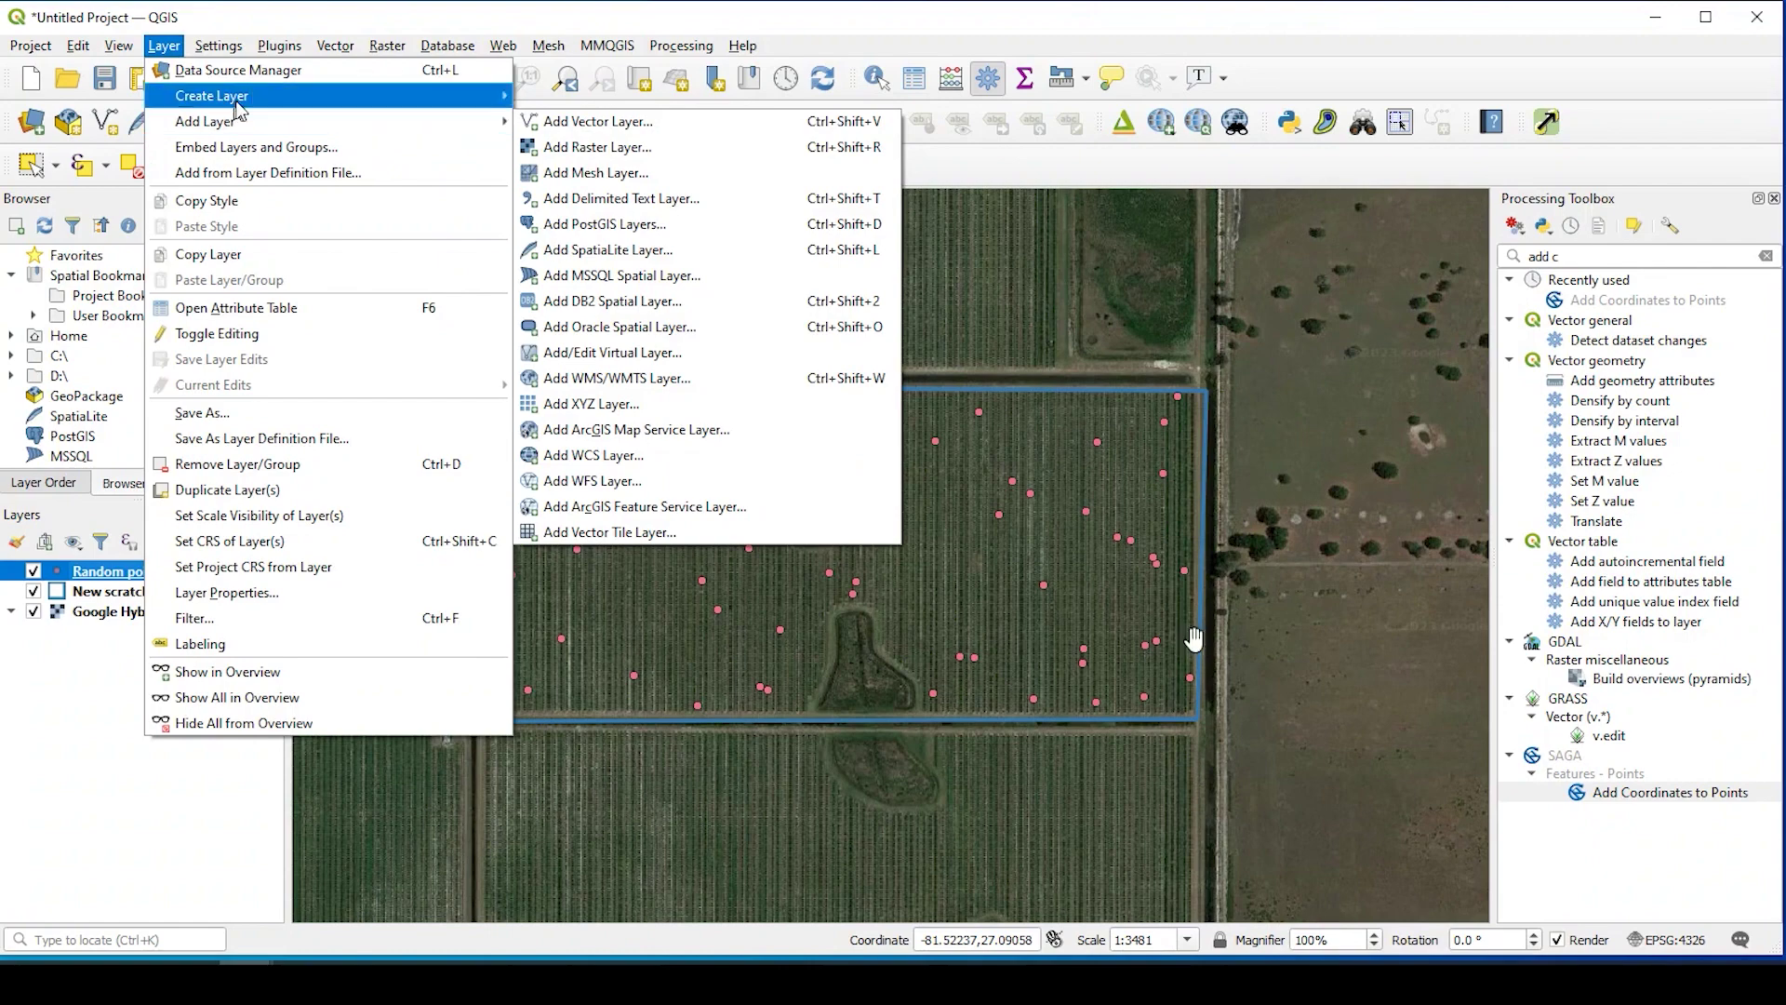
pyautogui.moveTo(381, 104)
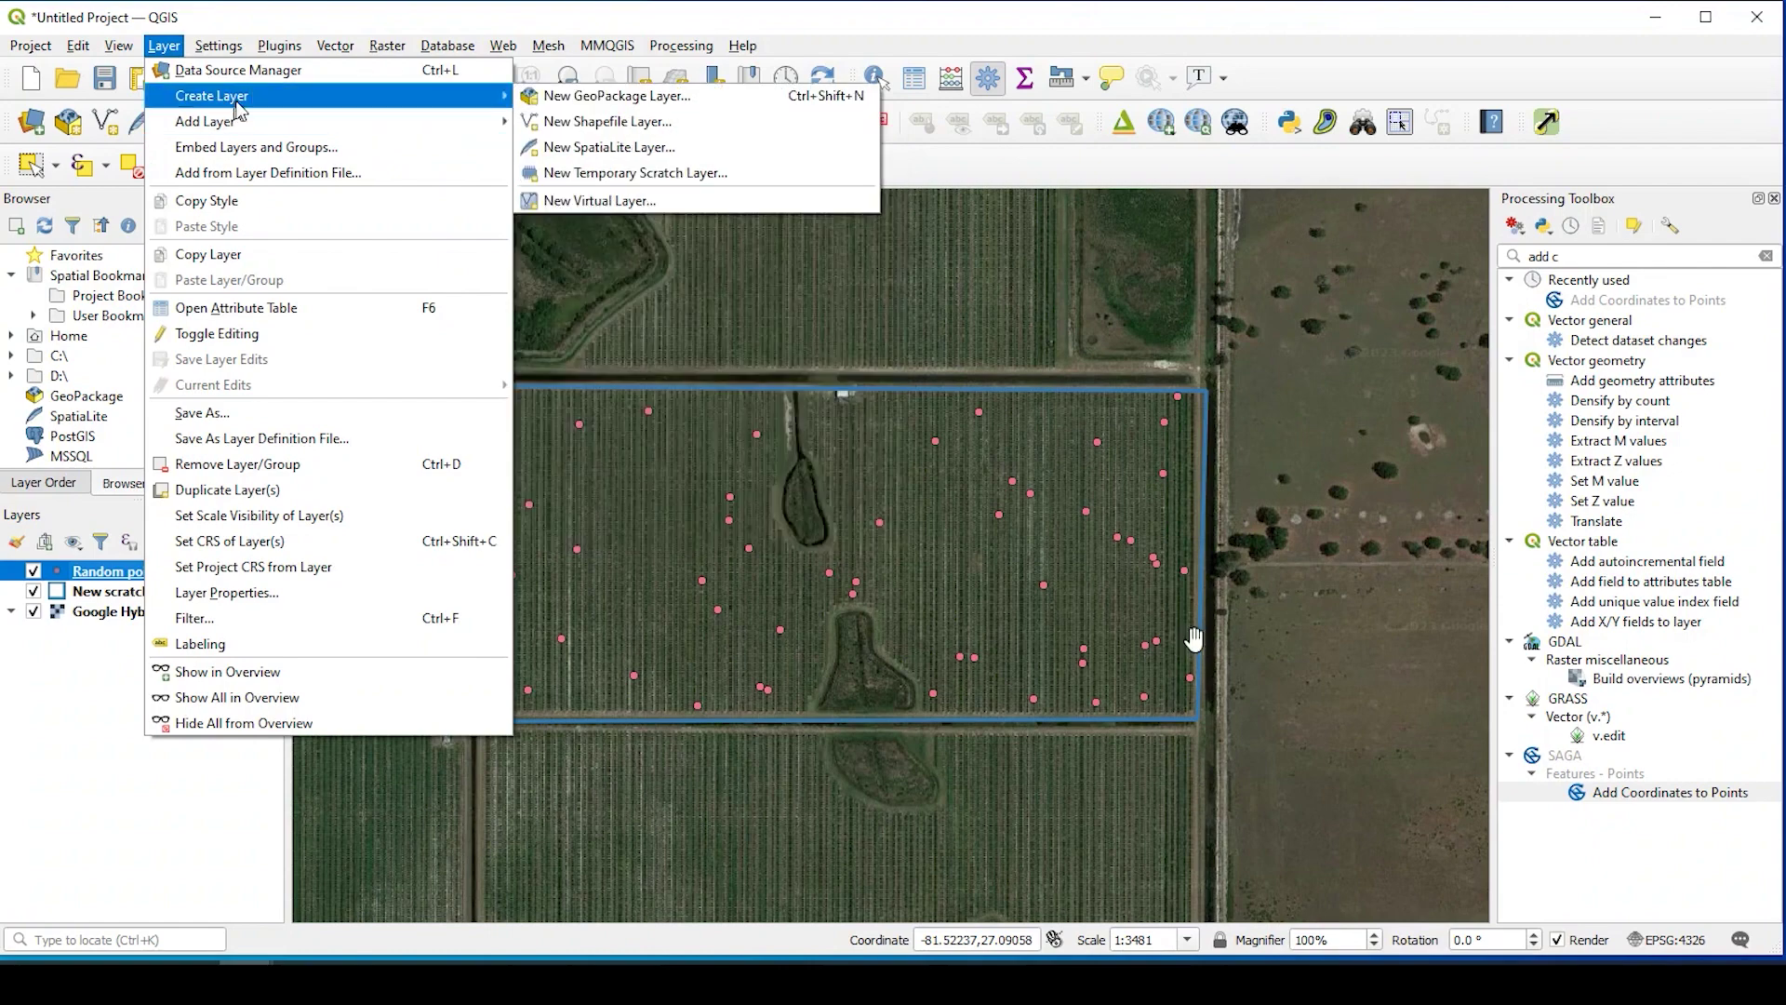
pyautogui.click(707, 171)
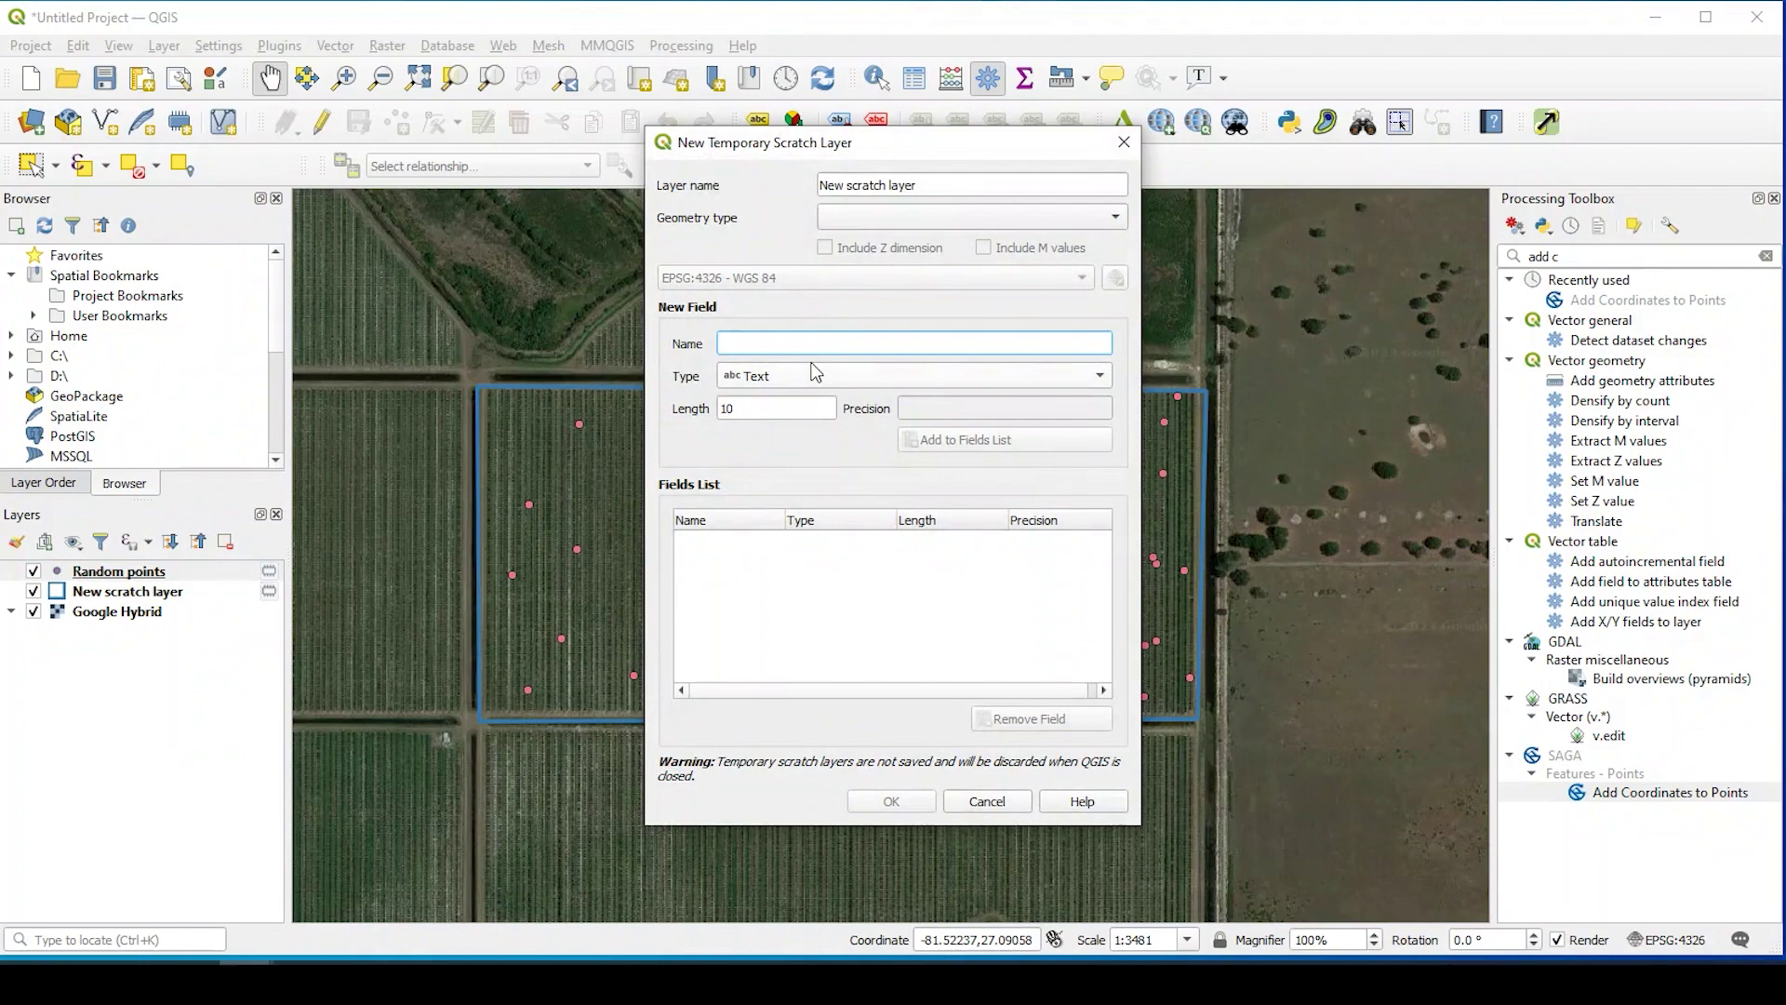
pyautogui.click(940, 217)
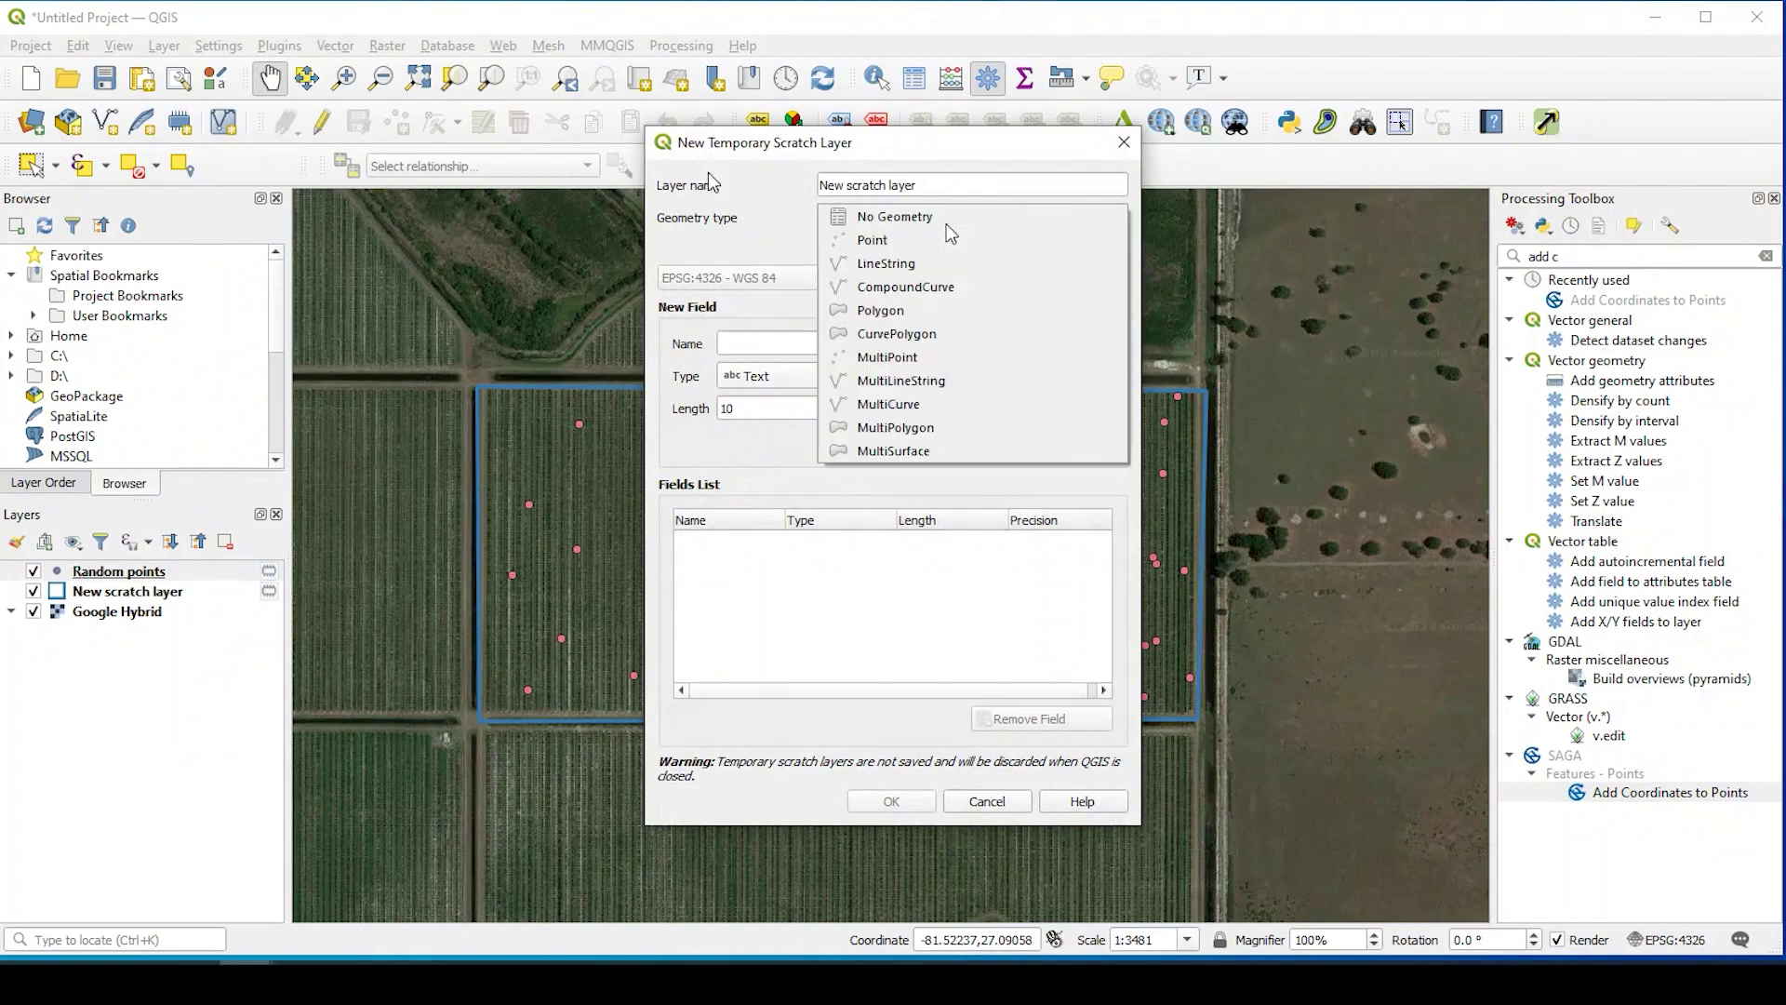
pyautogui.click(930, 240)
pyautogui.click(772, 346)
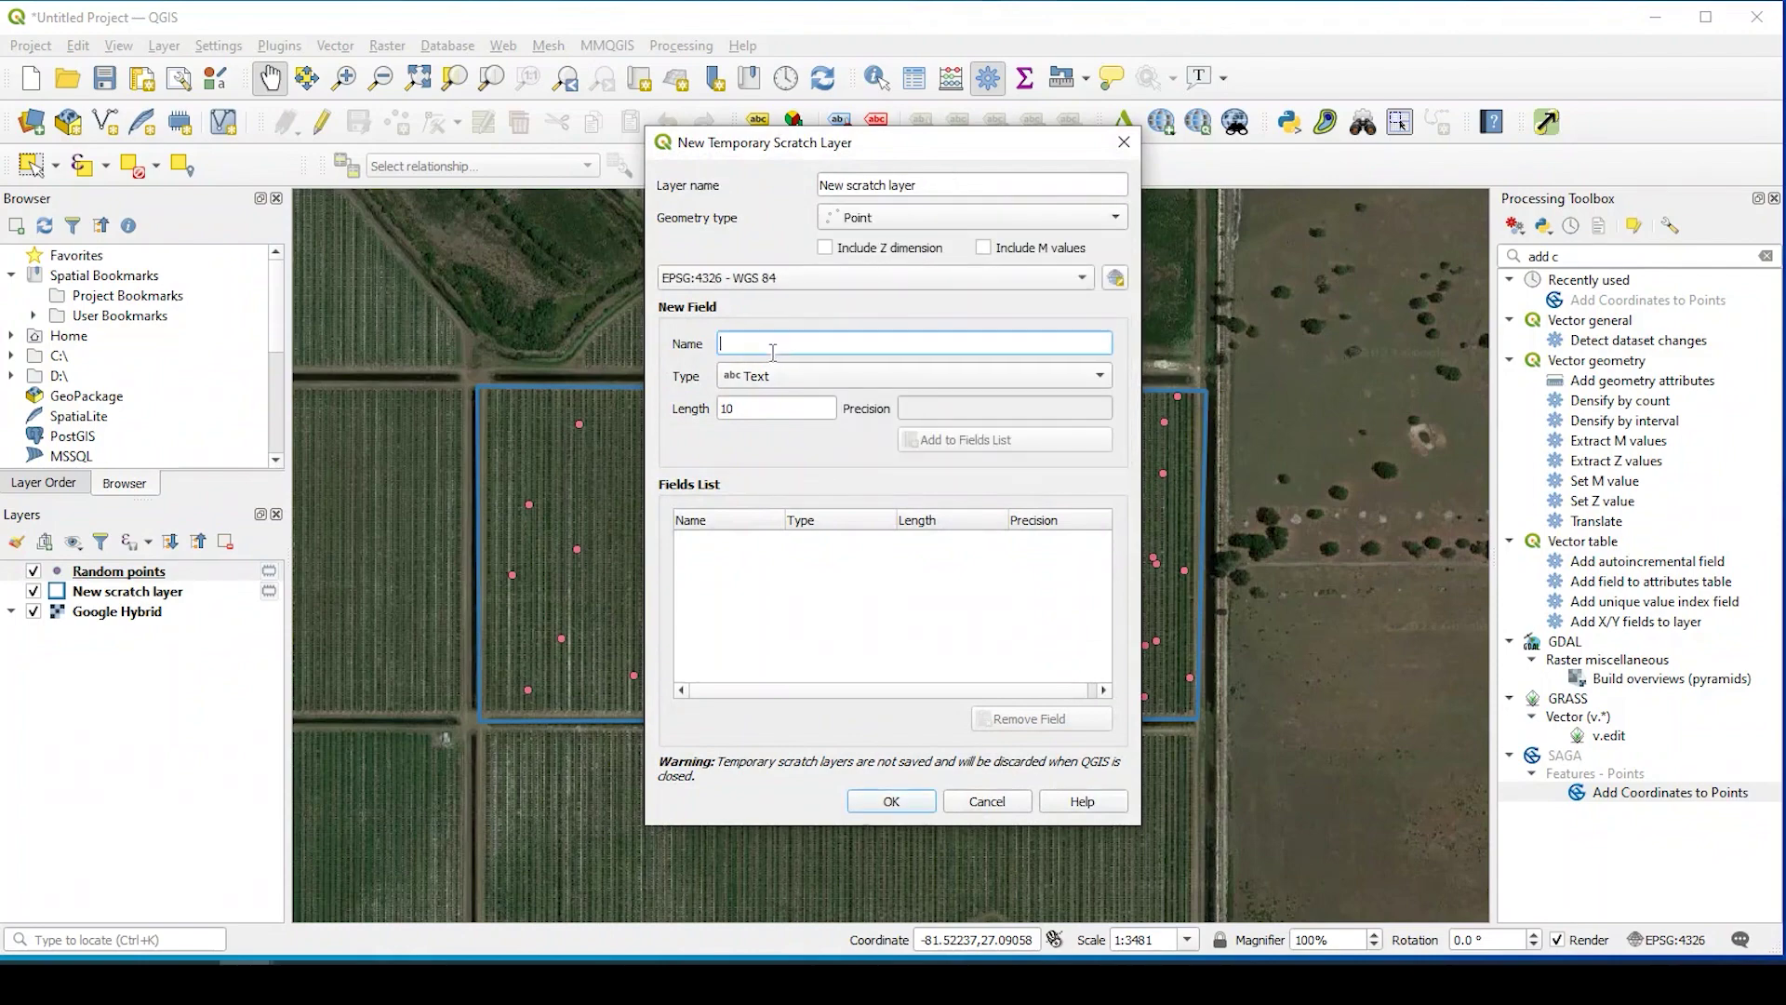
pyautogui.write('temp po')
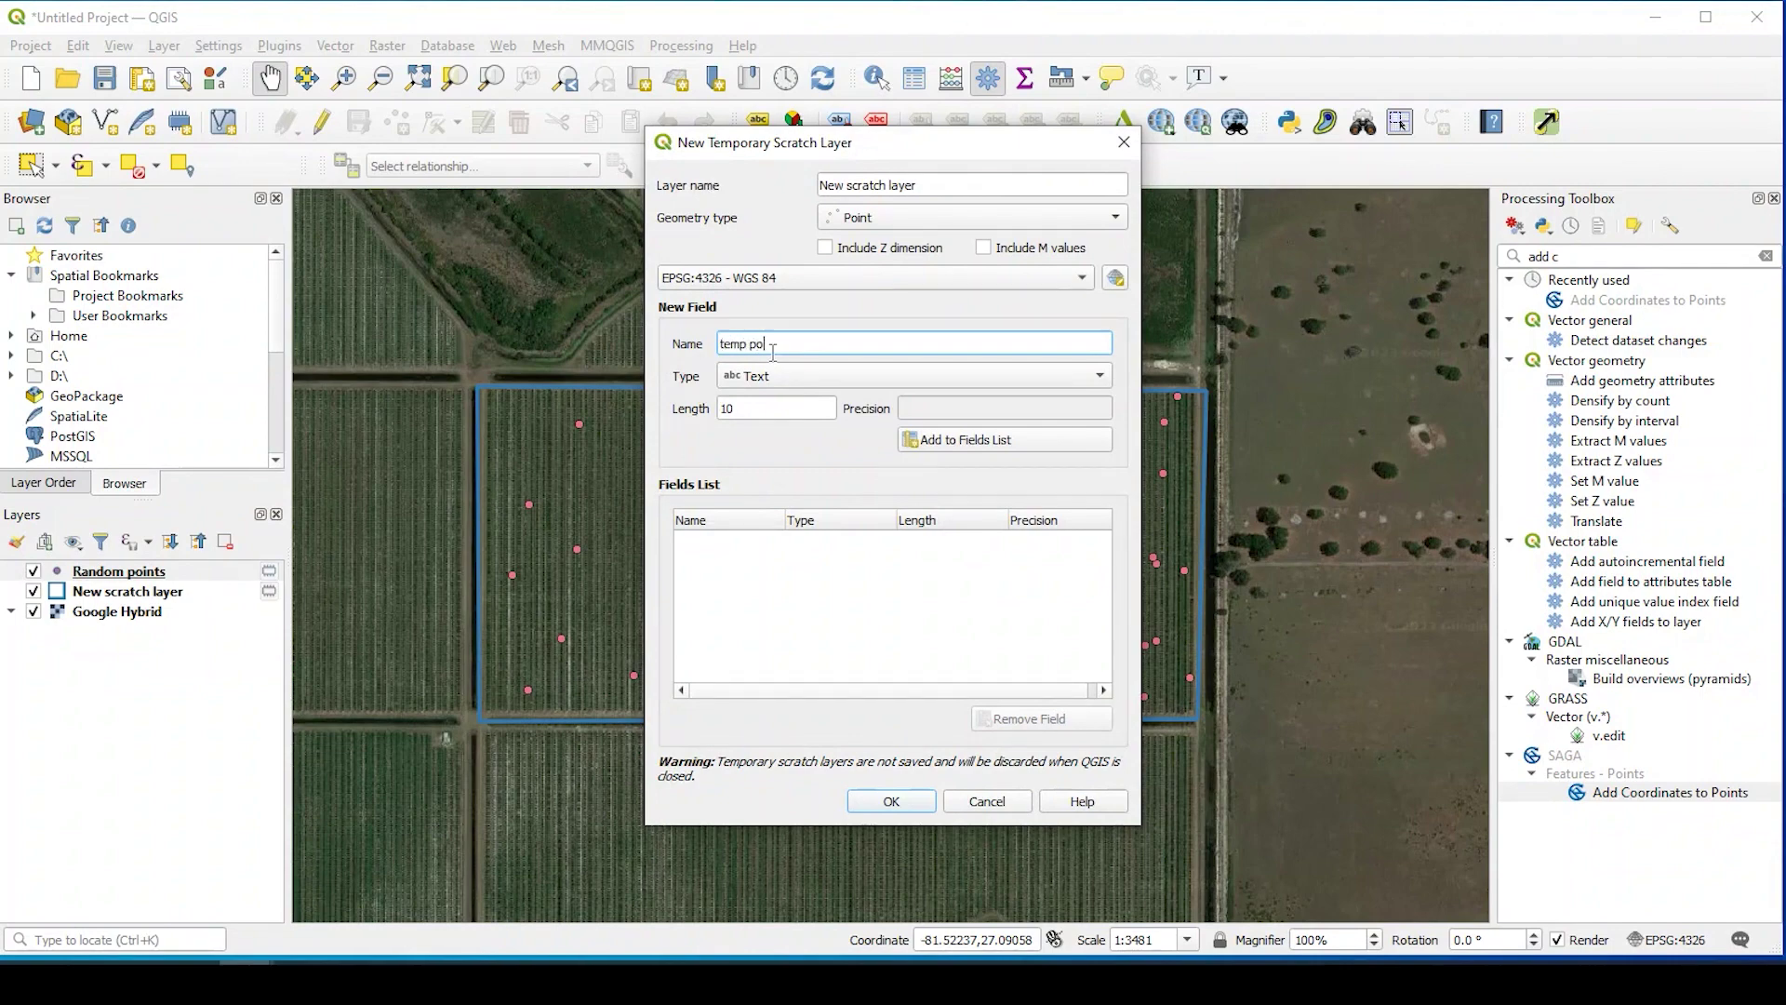
pyautogui.write('ints')
# Create the scratch layer and digitize six points just north of the parcel
pyautogui.click(909, 804)
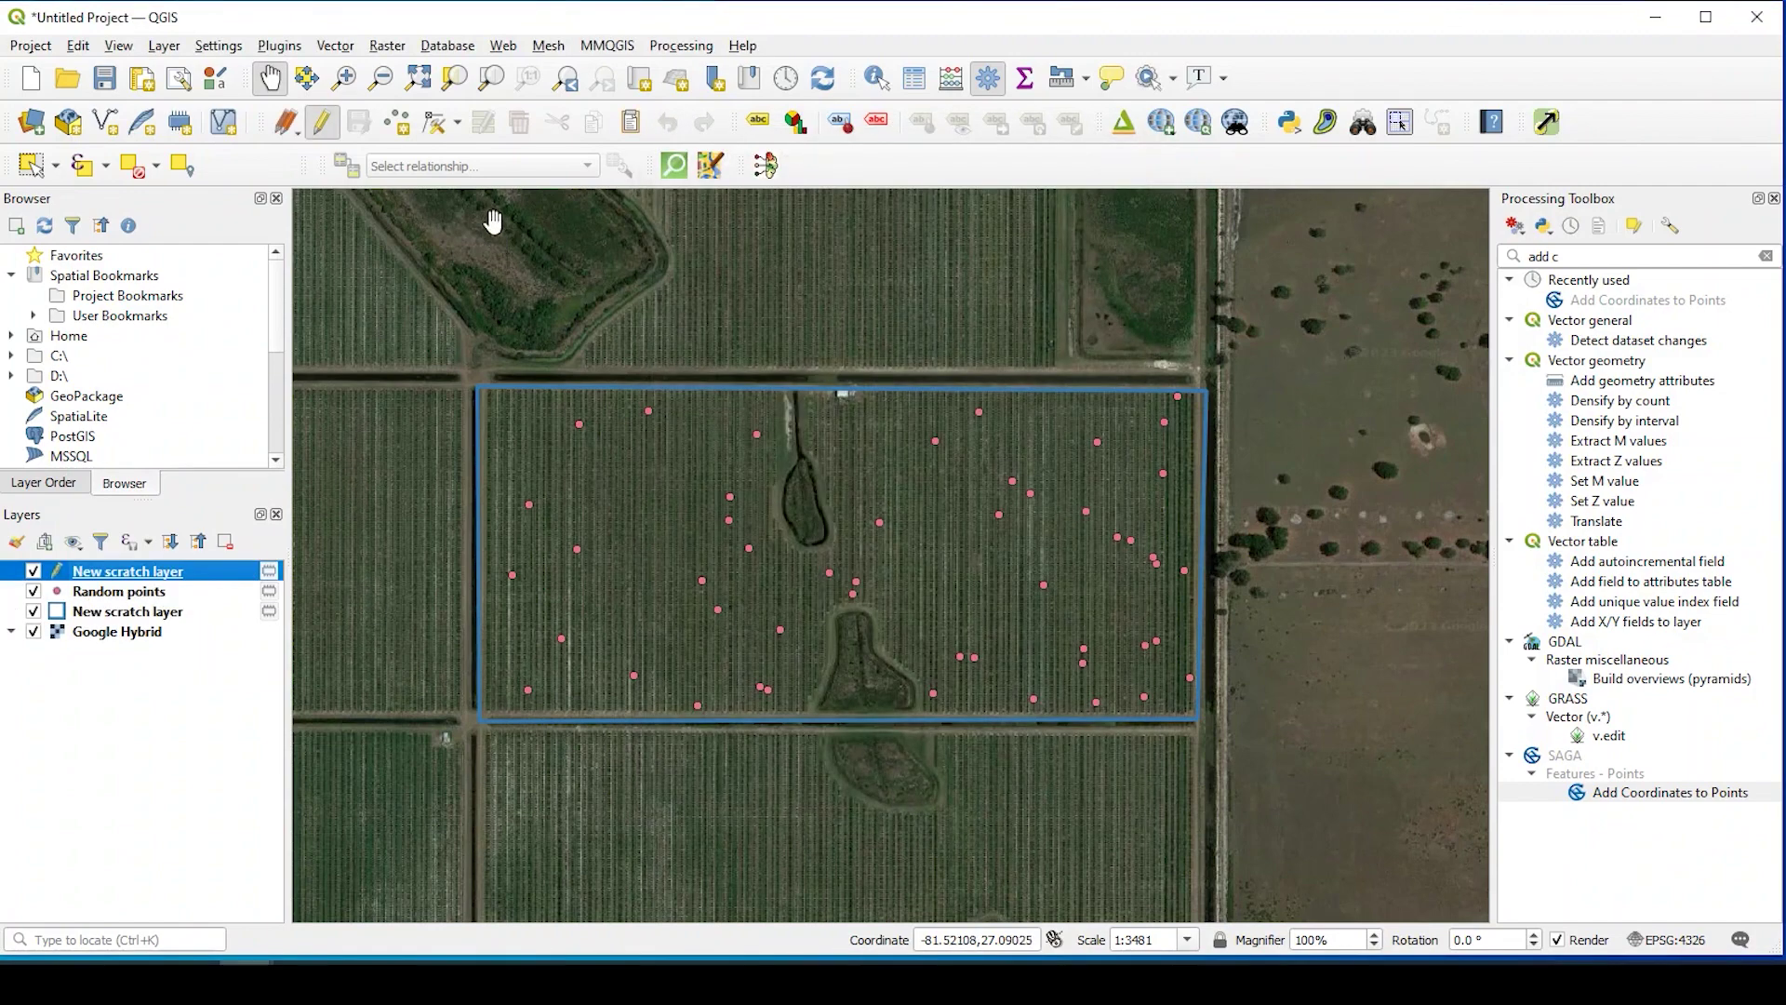
pyautogui.click(397, 118)
pyautogui.click(664, 300)
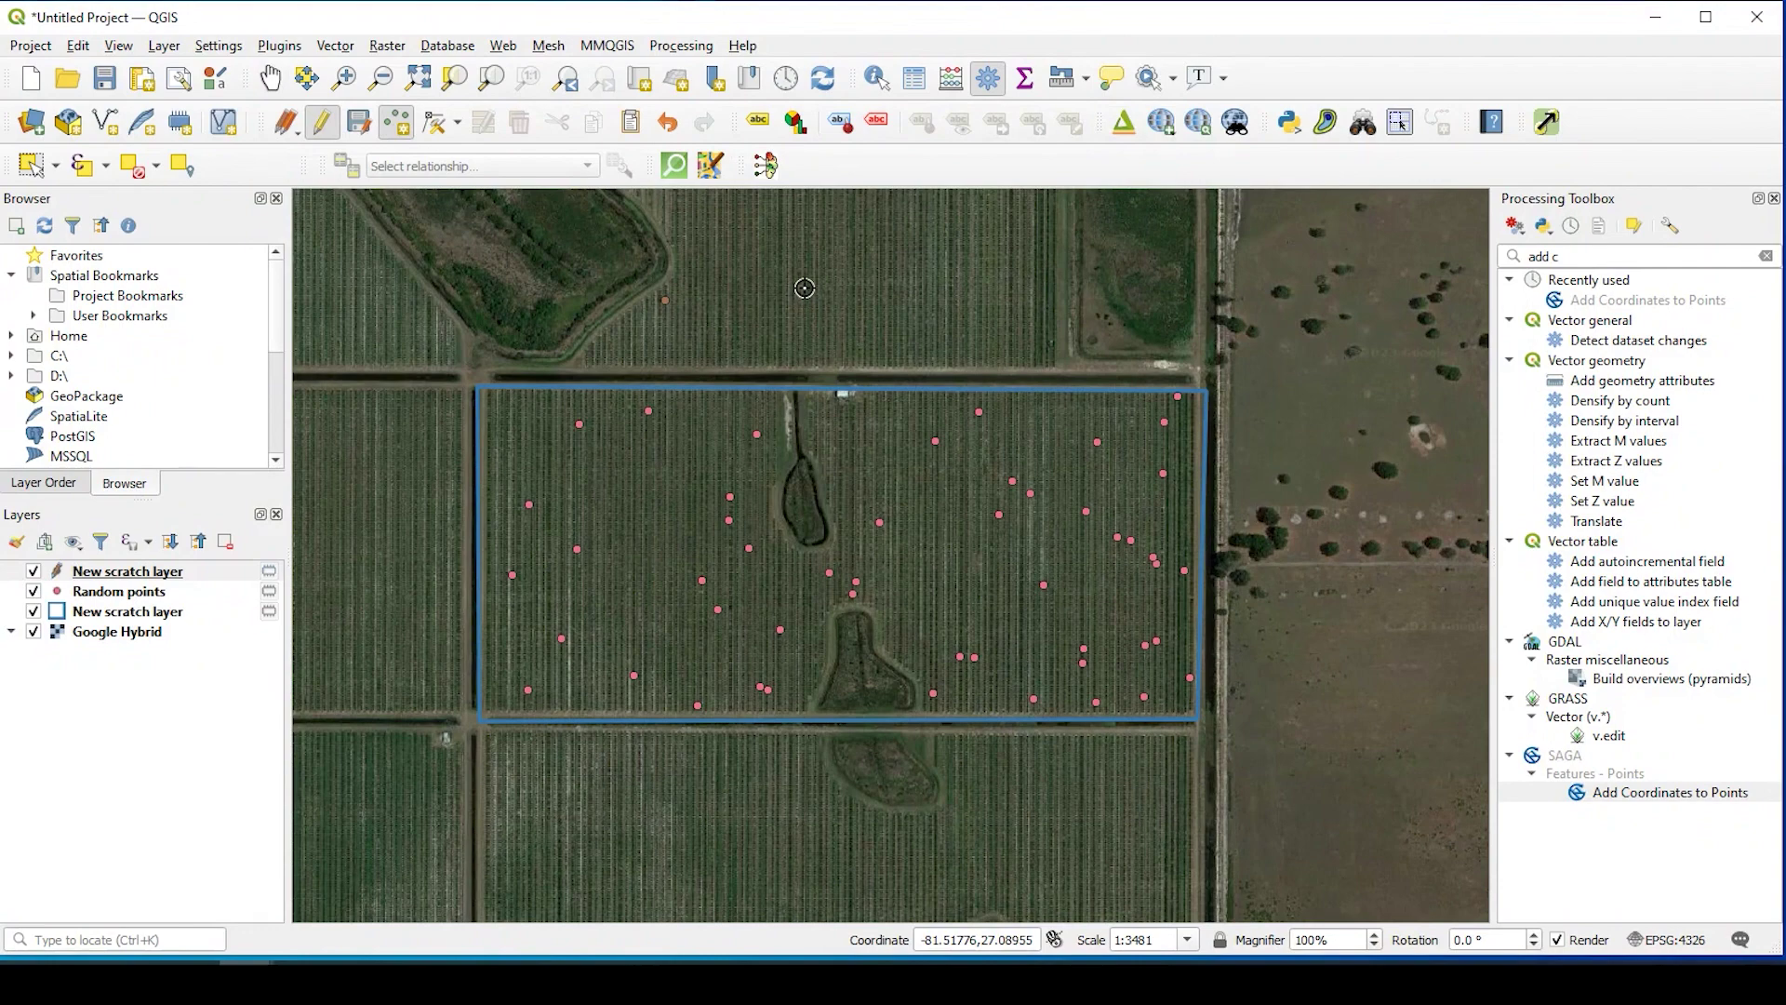
pyautogui.click(805, 287)
pyautogui.click(999, 274)
pyautogui.click(1028, 315)
pyautogui.click(925, 315)
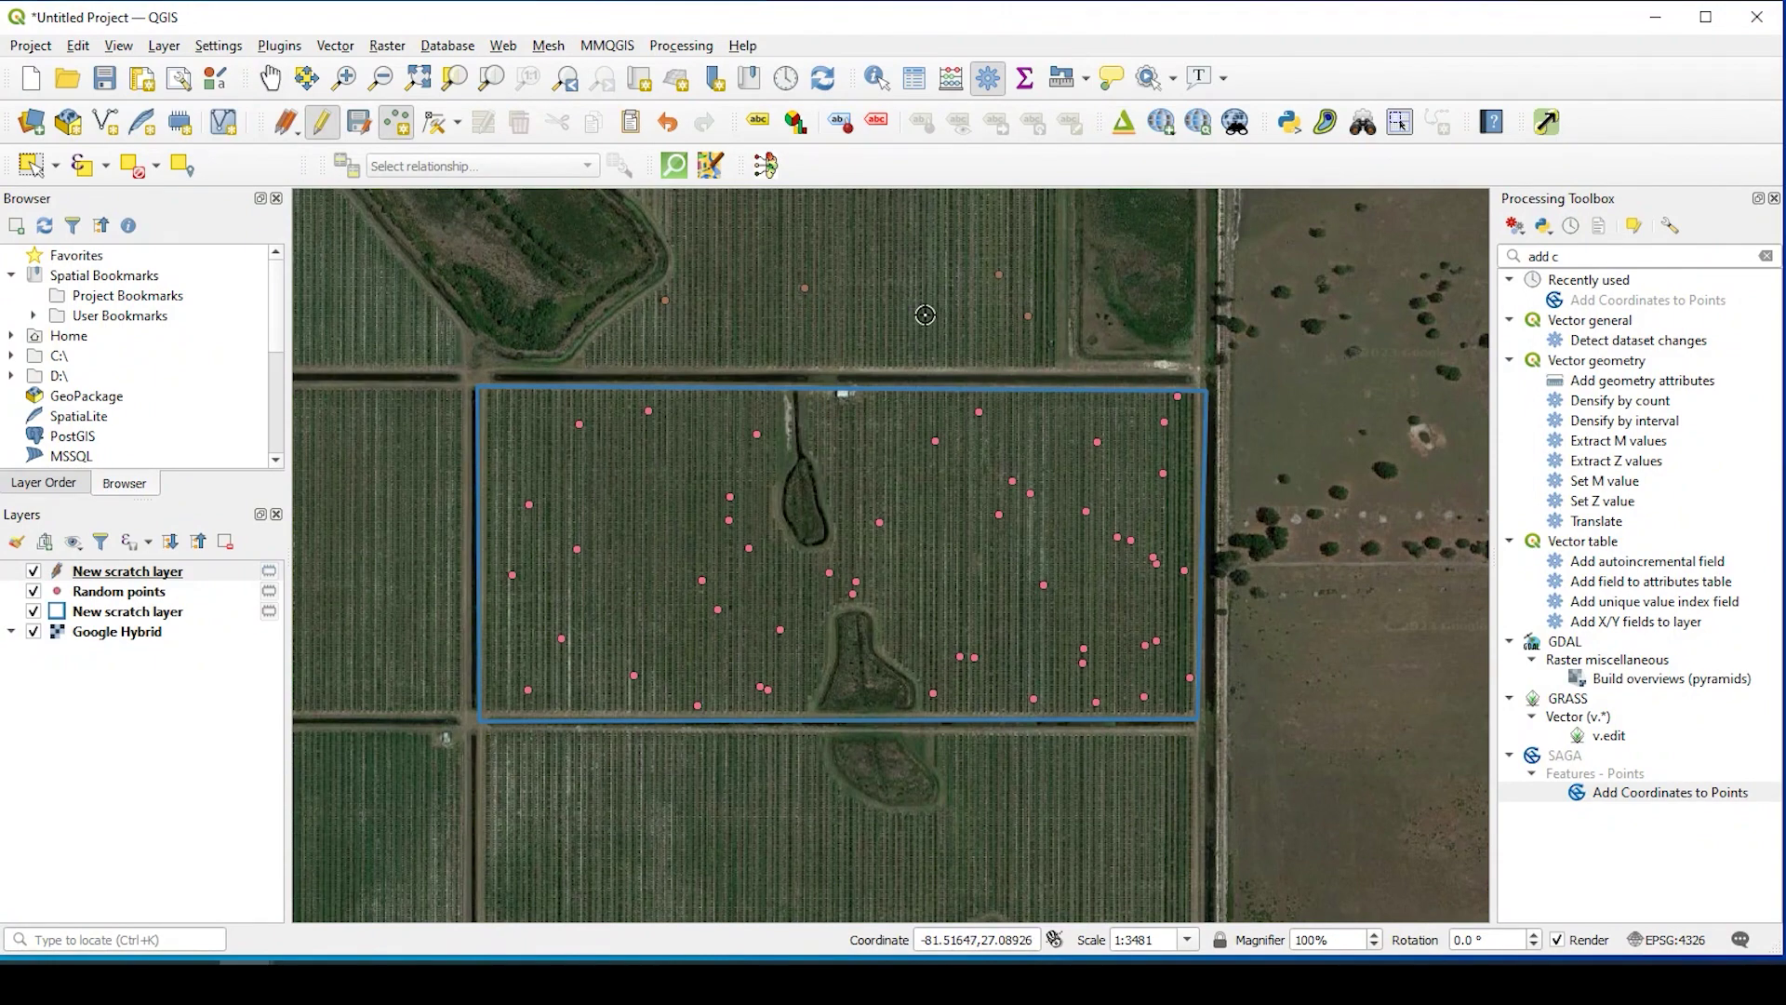
pyautogui.click(849, 276)
# Stop editing and save the six points, then check and close the layer's attribute table
pyautogui.click(323, 124)
pyautogui.click(845, 504)
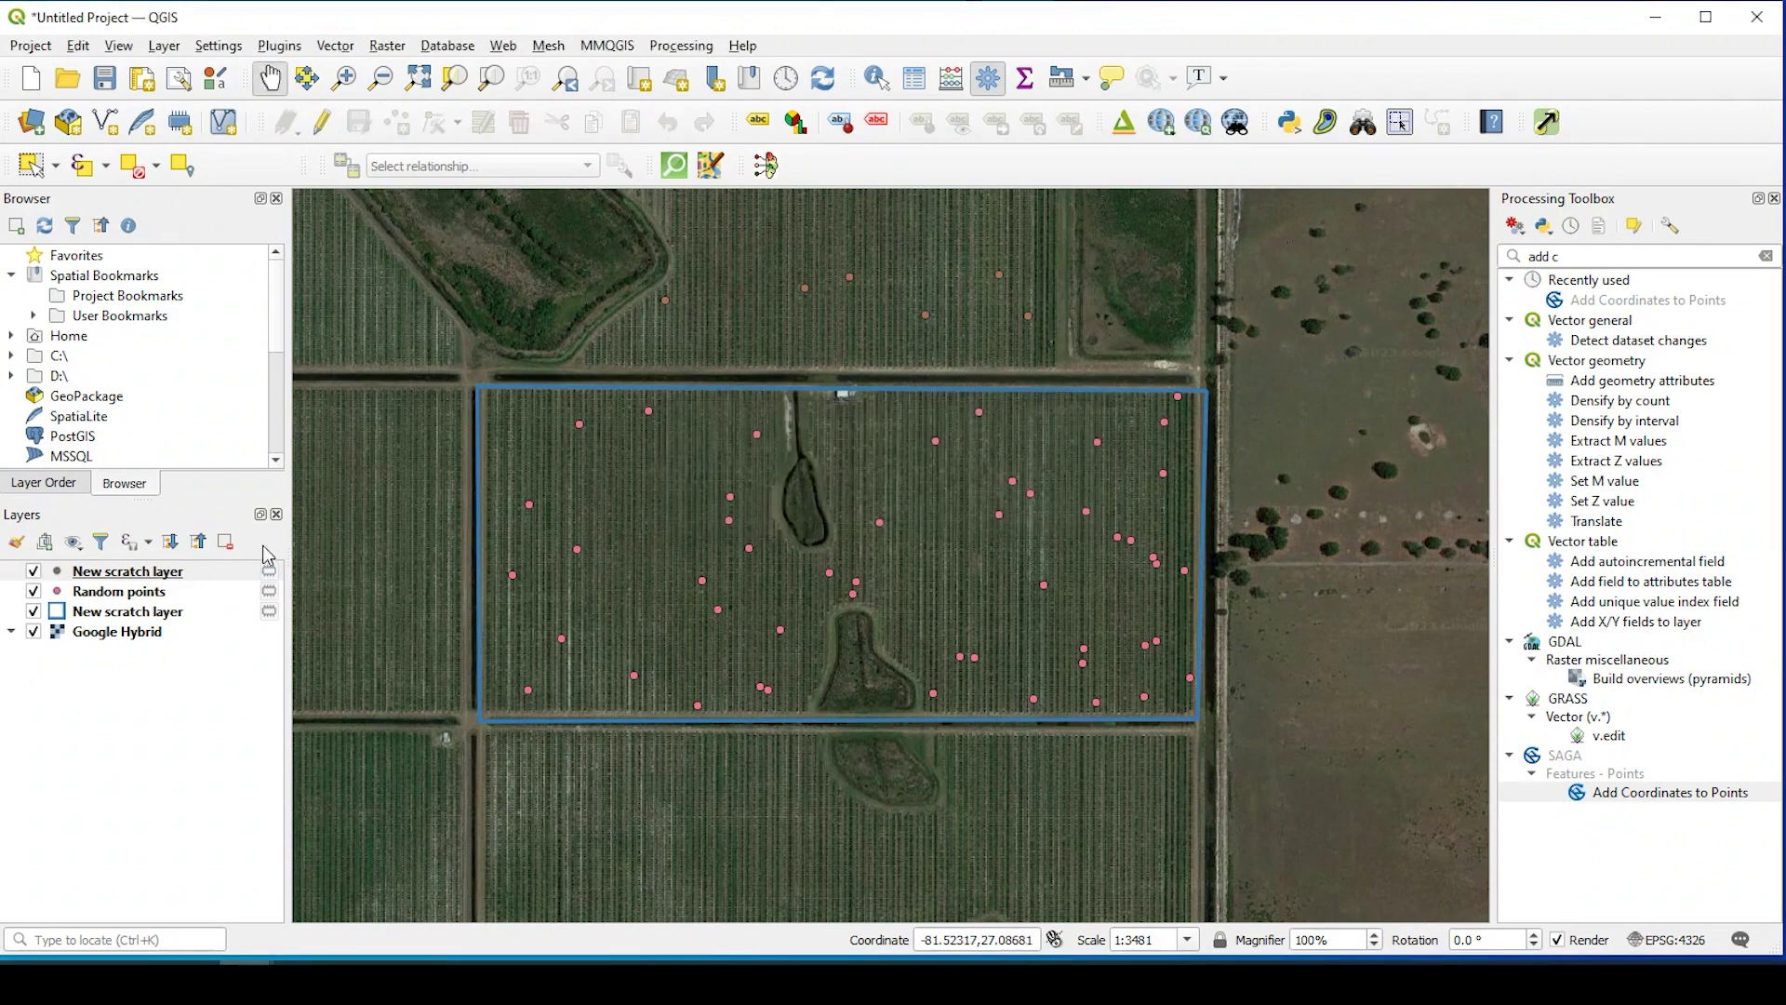
pyautogui.rightClick(116, 577)
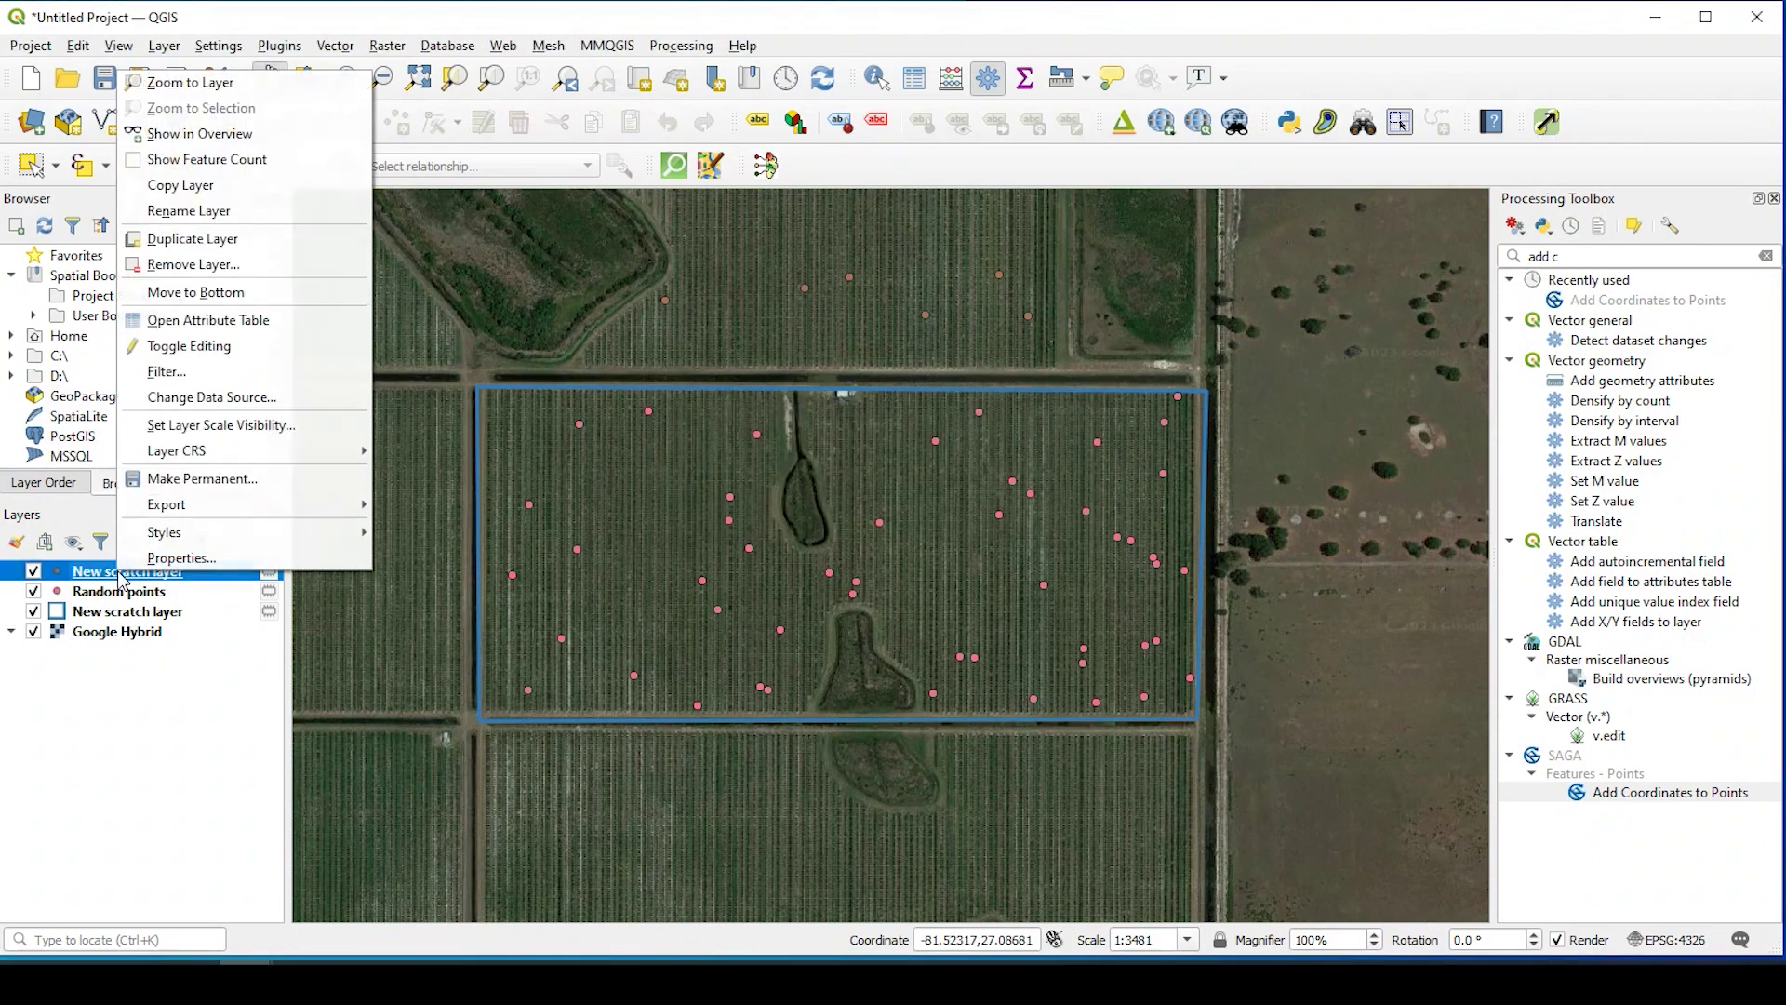
pyautogui.click(205, 320)
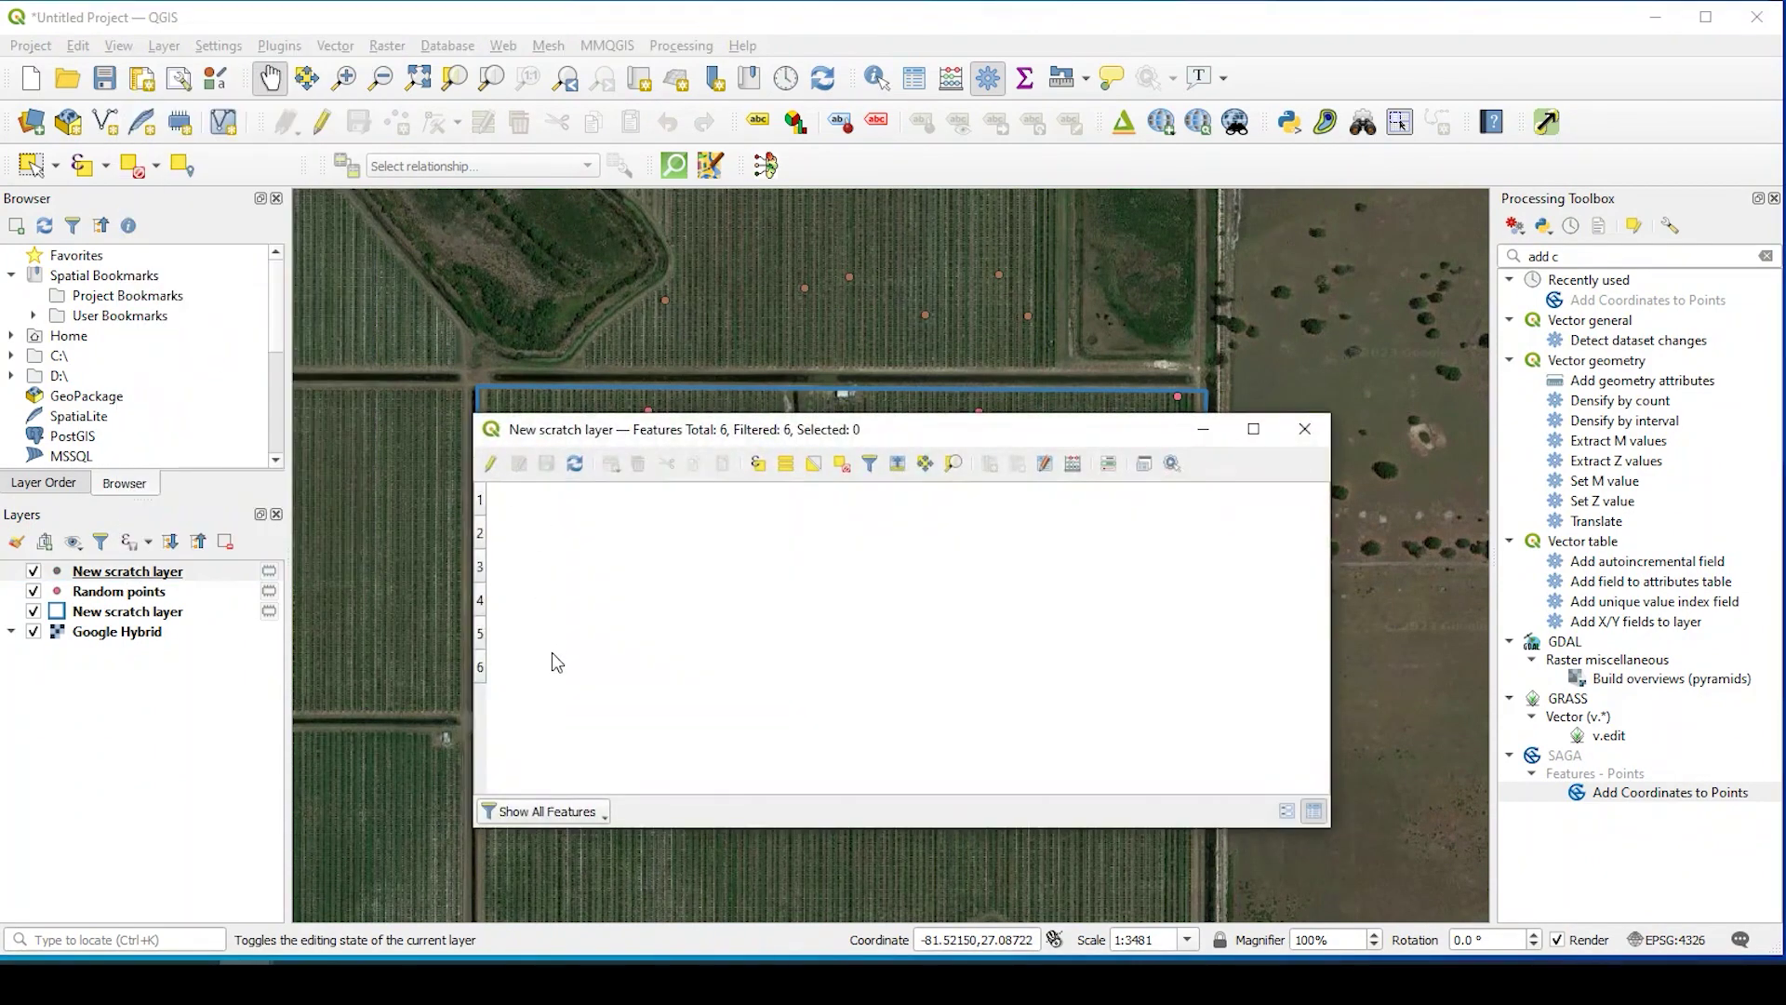
pyautogui.click(1302, 430)
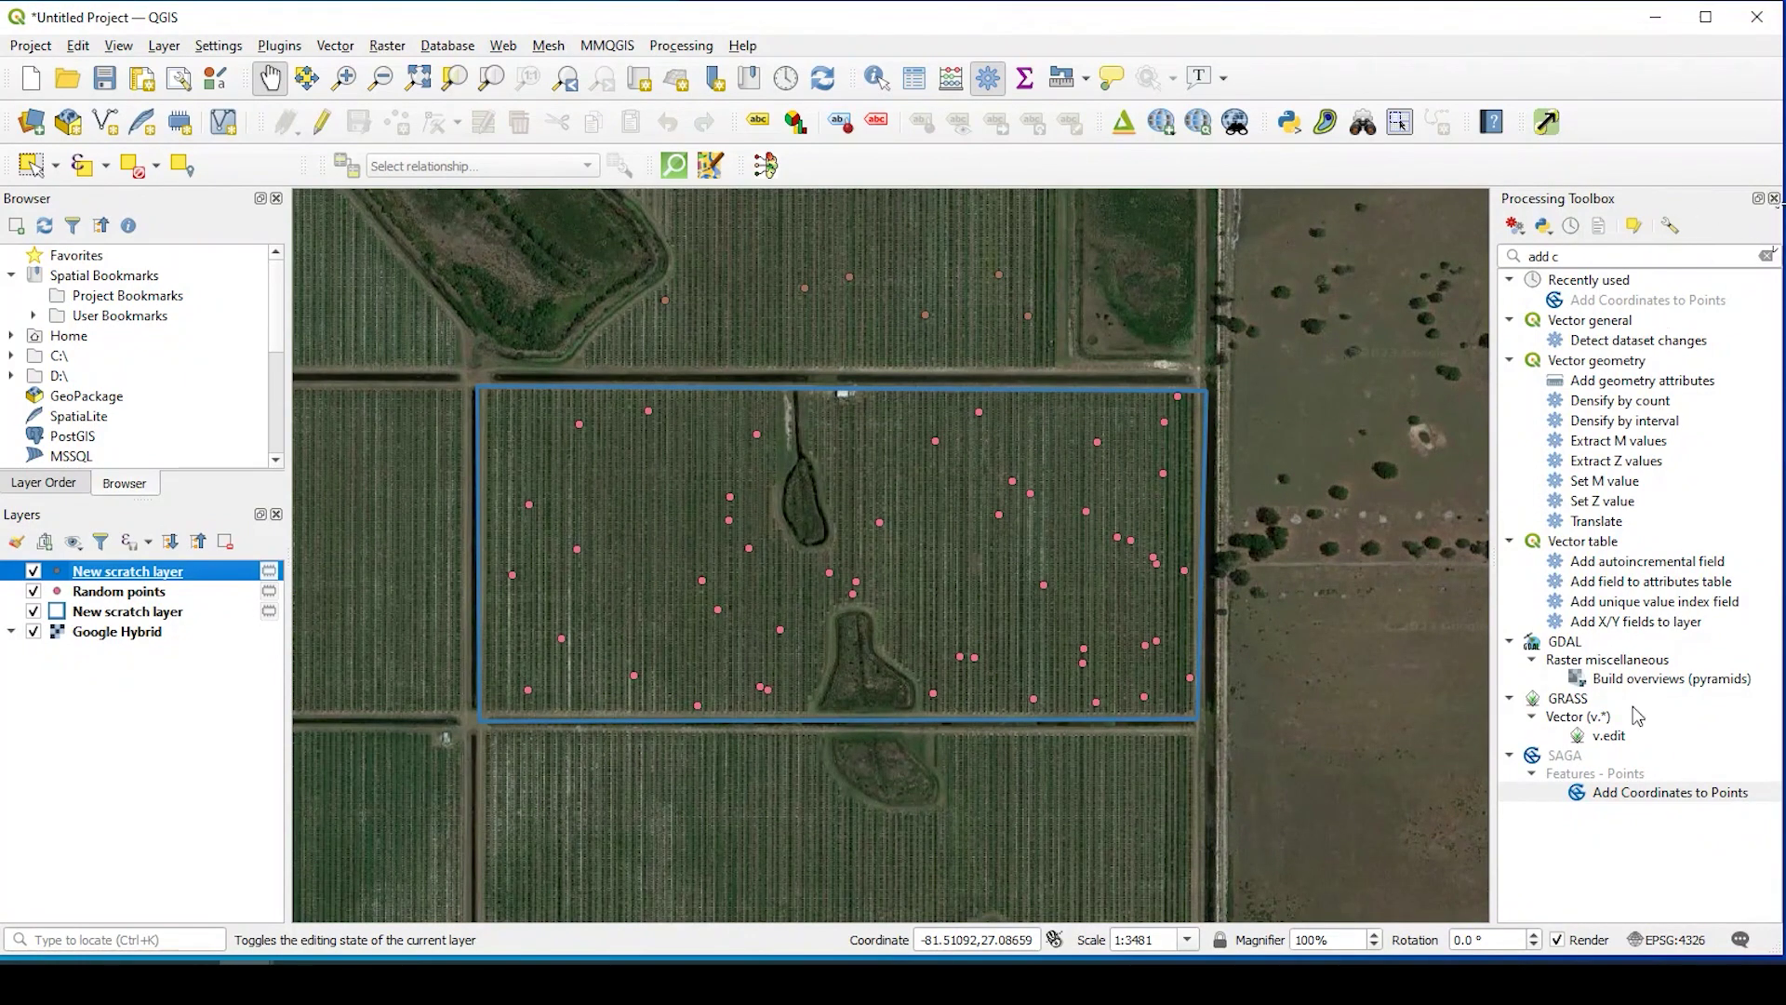
# Replace the Processing Toolbox search text with 'add coordinates'
pyautogui.click(1579, 260)
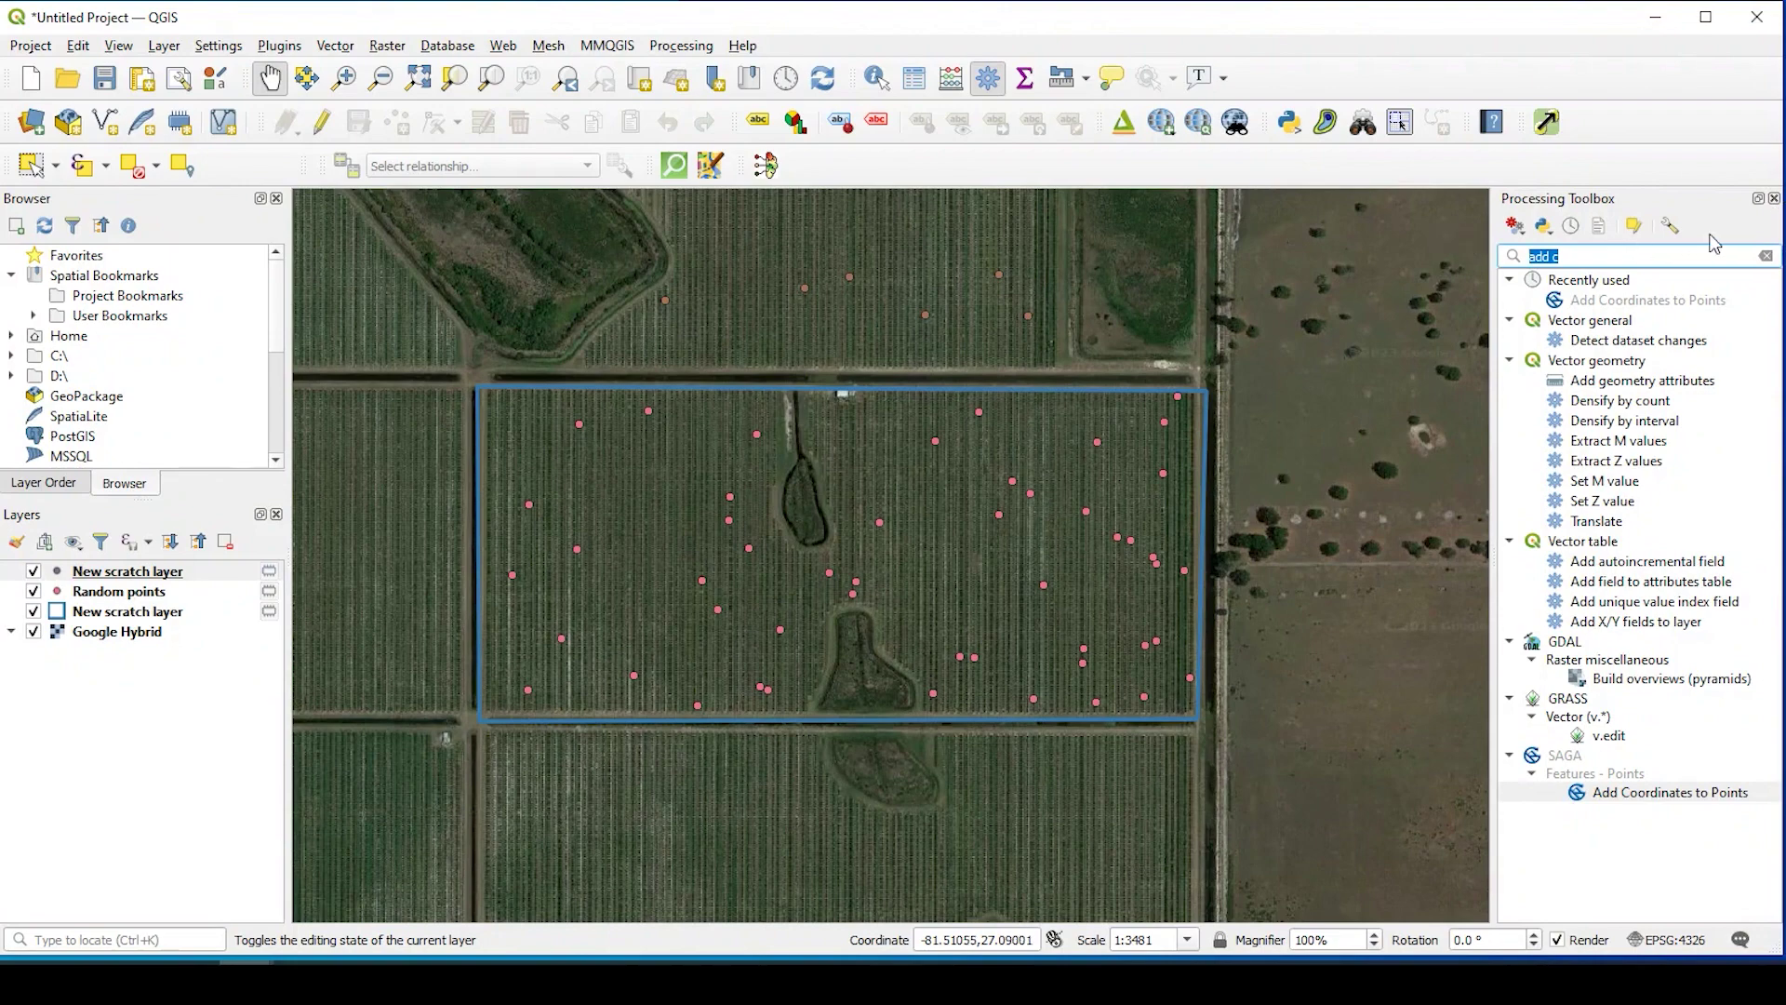
pyautogui.click(1767, 257)
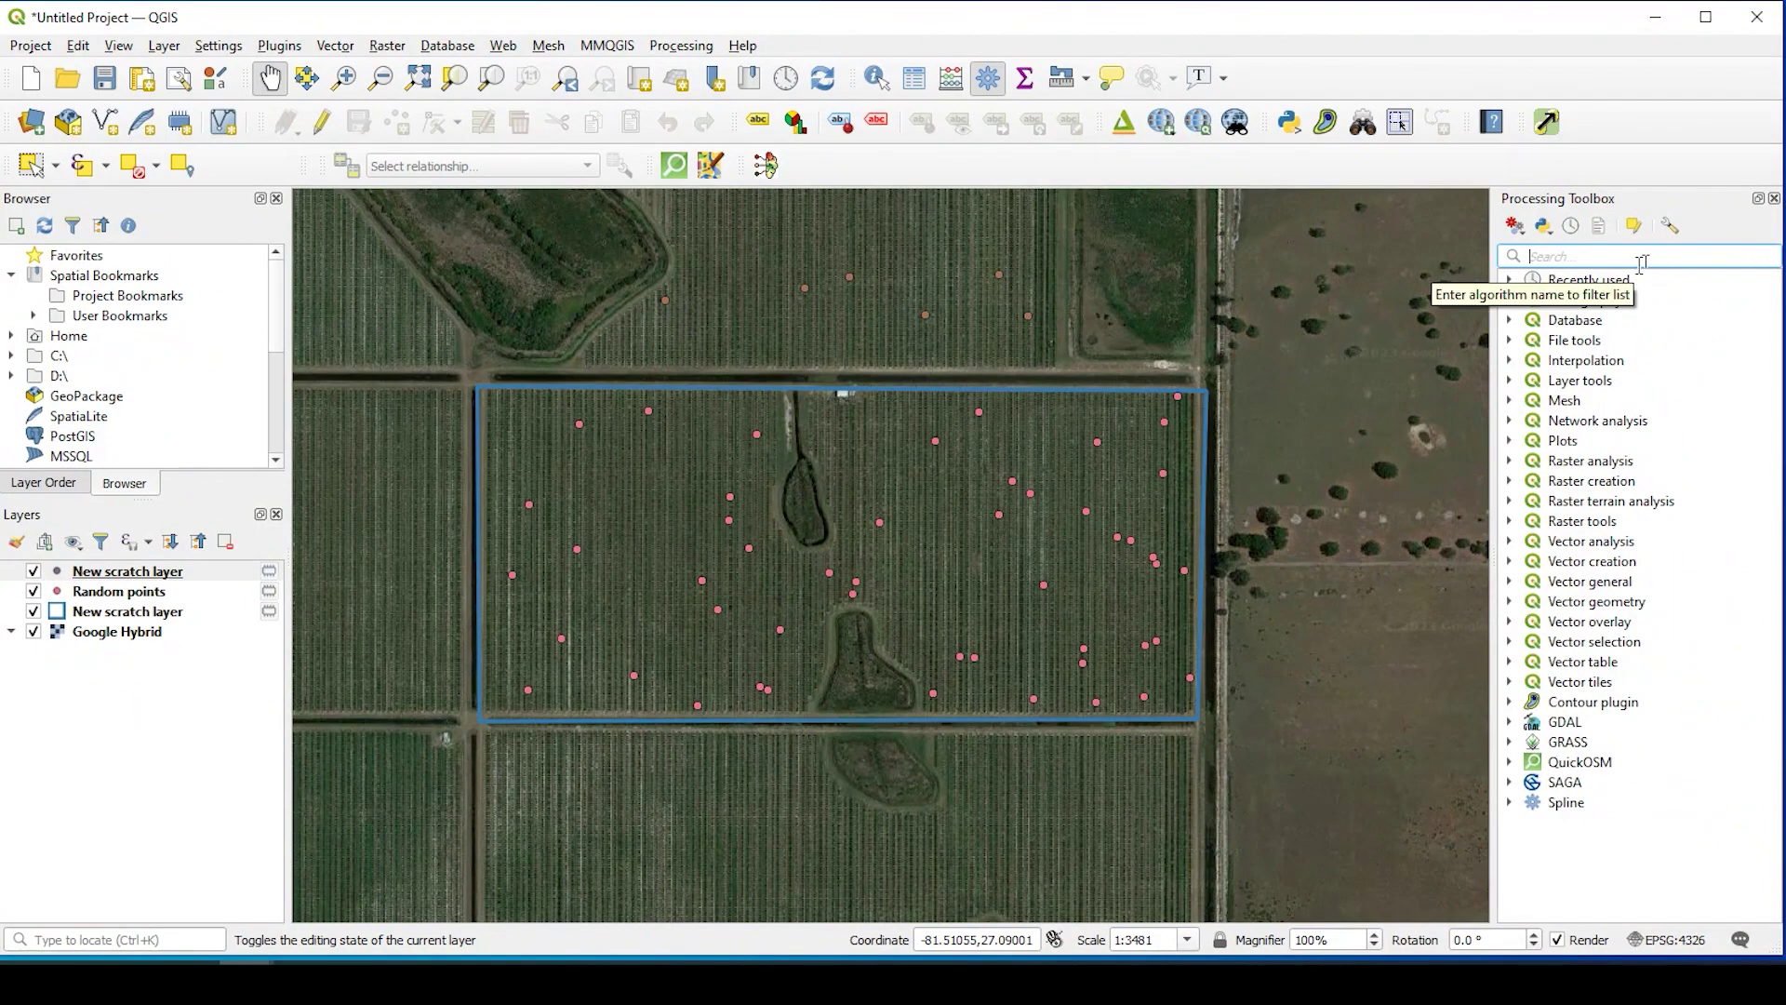
pyautogui.write('add')
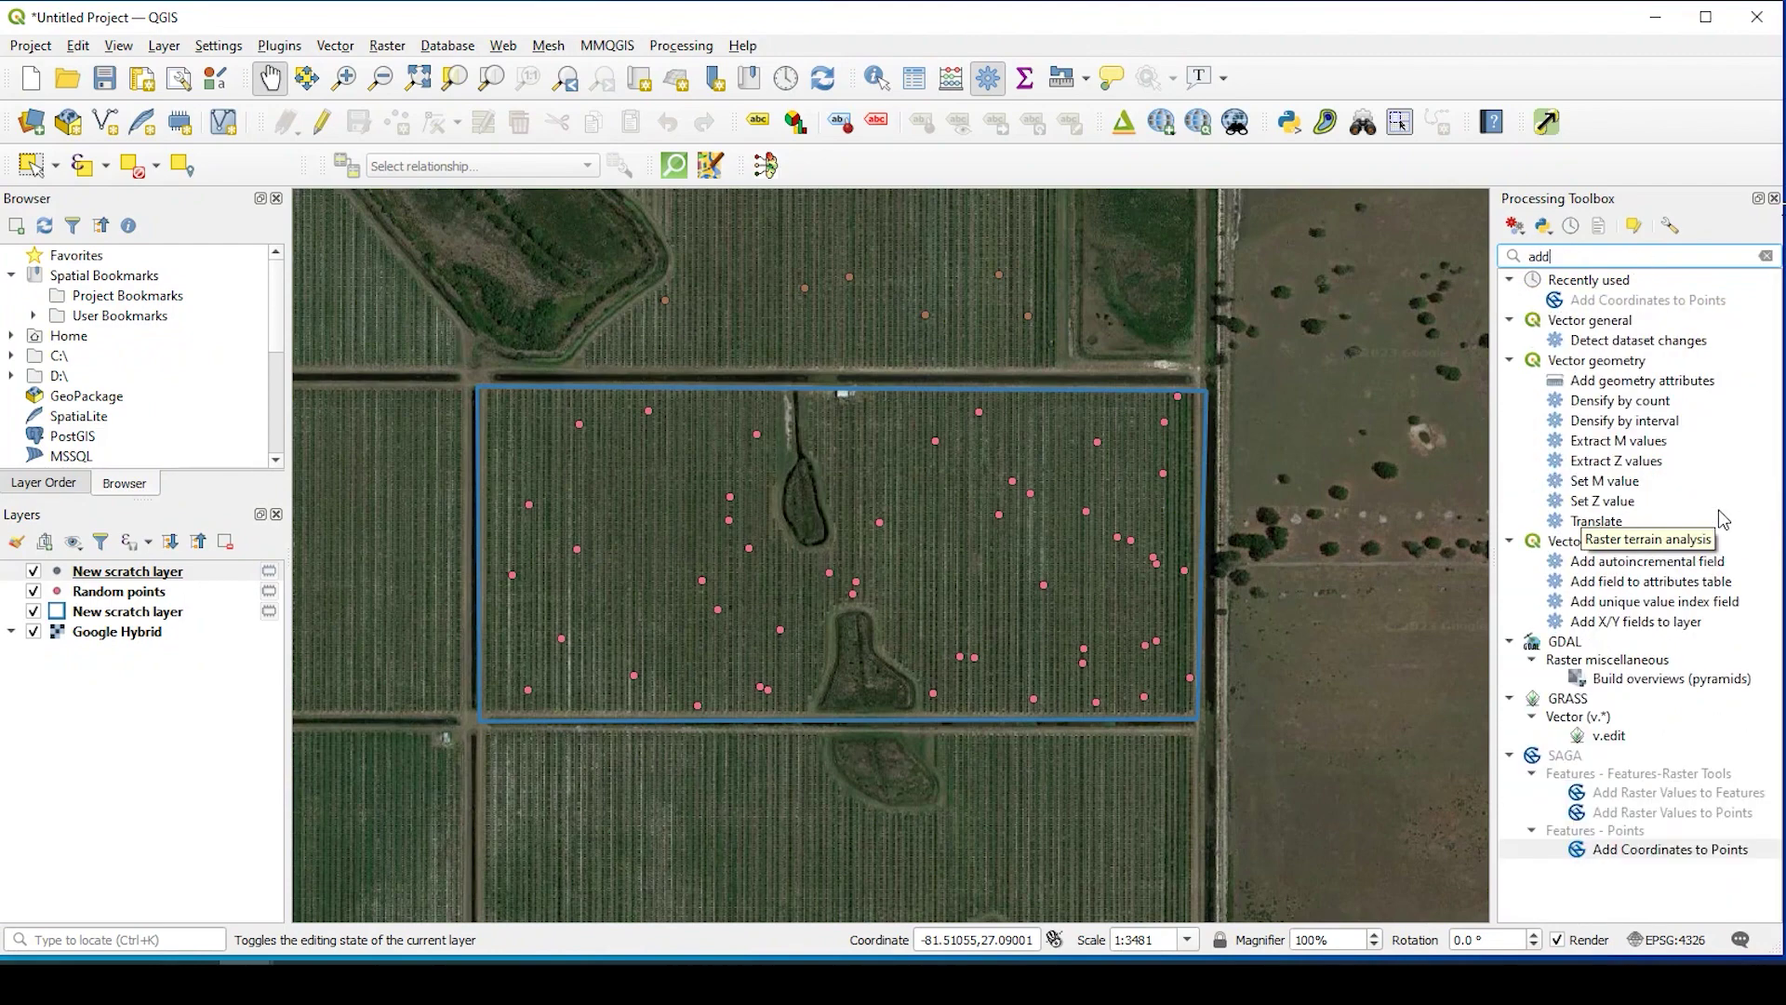
pyautogui.write(' coordinates')
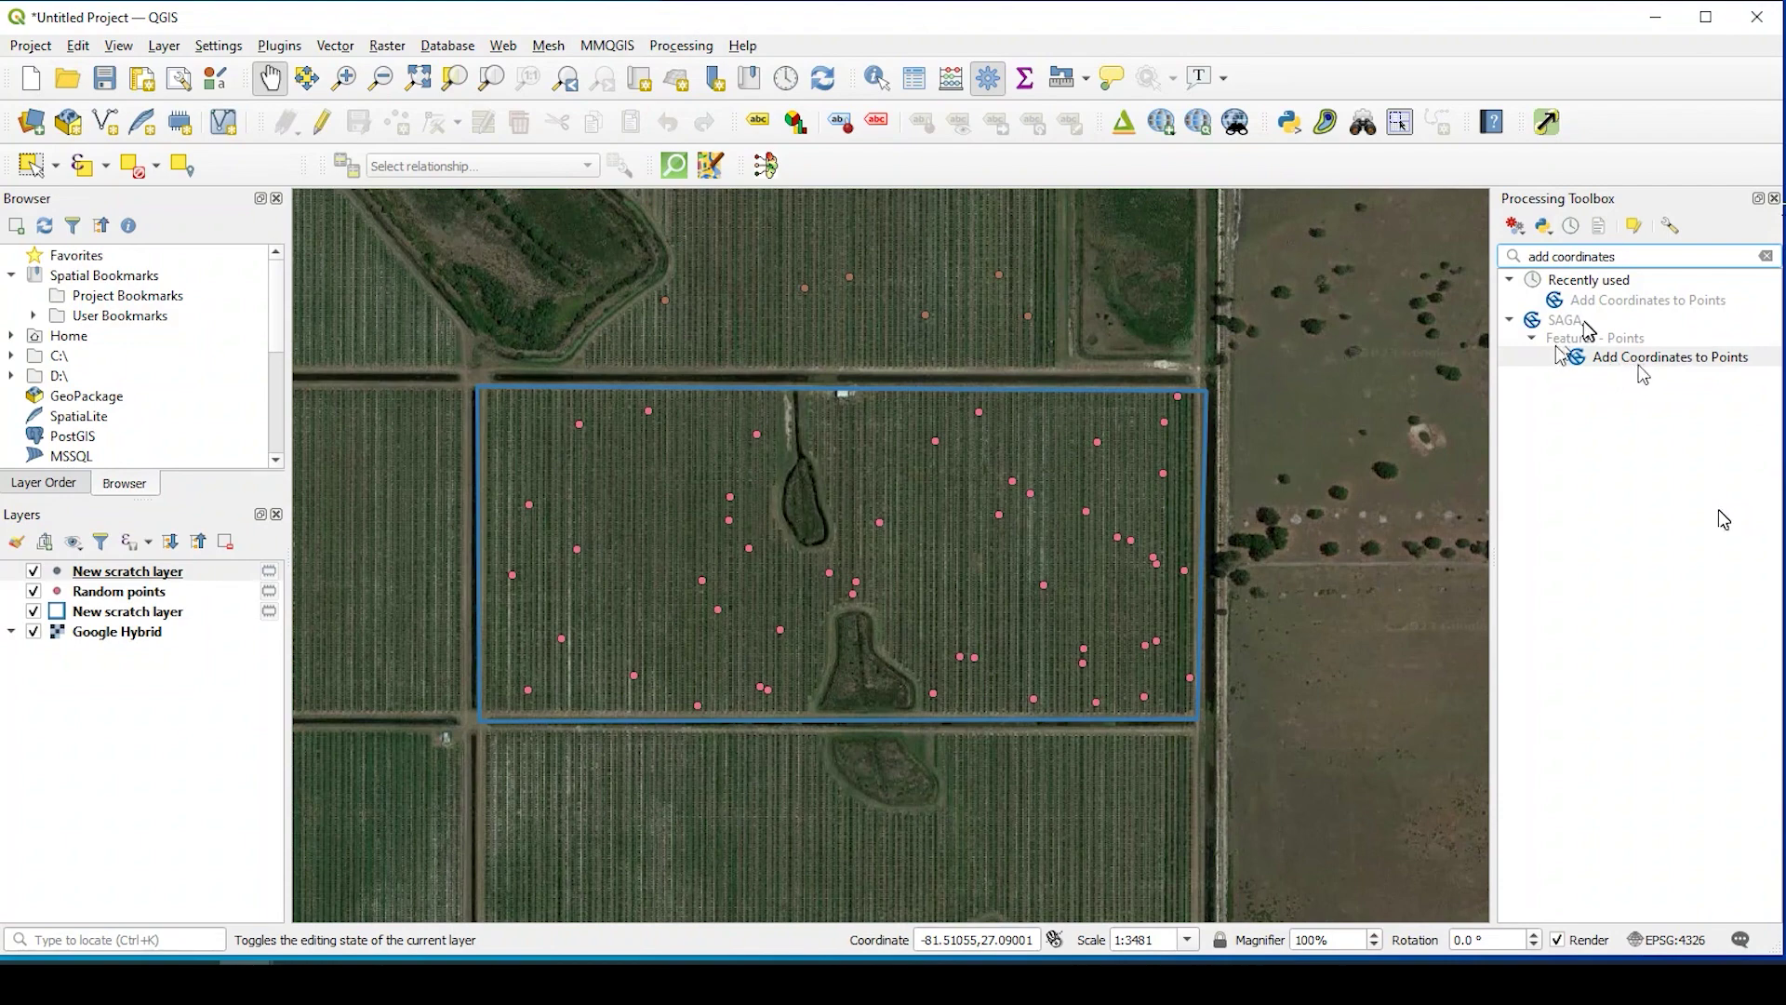
# Open SAGA's Add Coordinates to Points and choose Random points as the input layer
pyautogui.doubleClick(1704, 363)
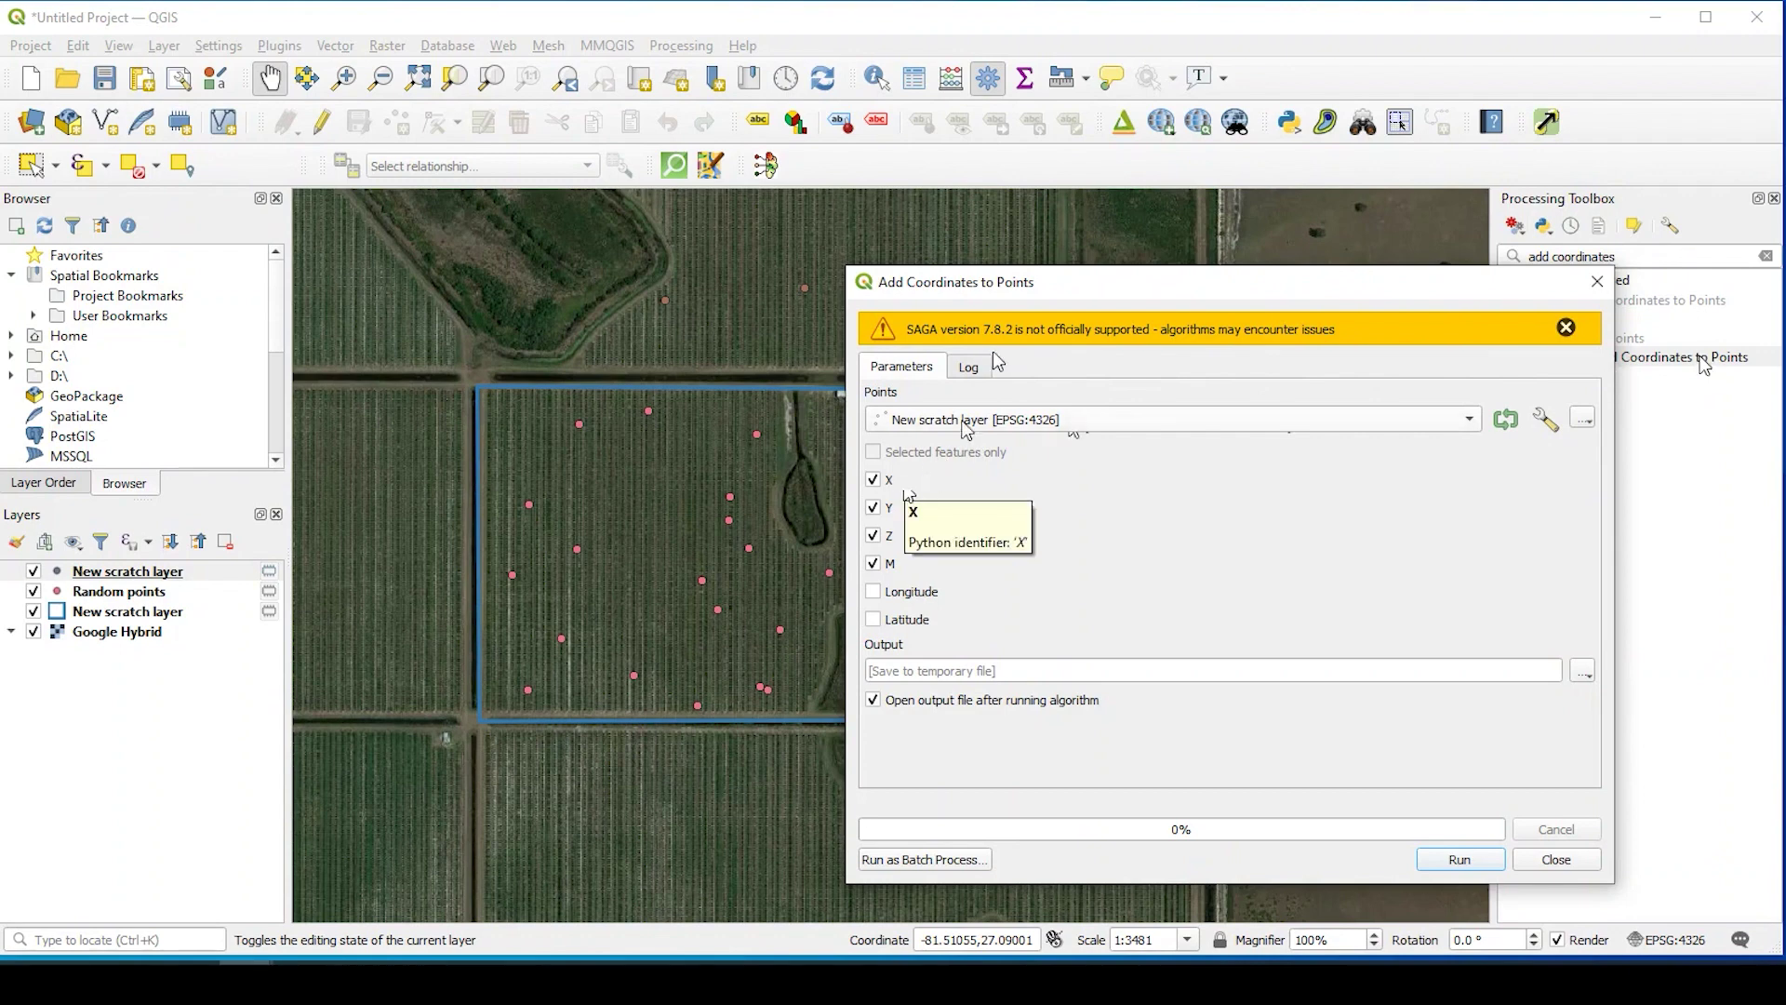
pyautogui.click(945, 419)
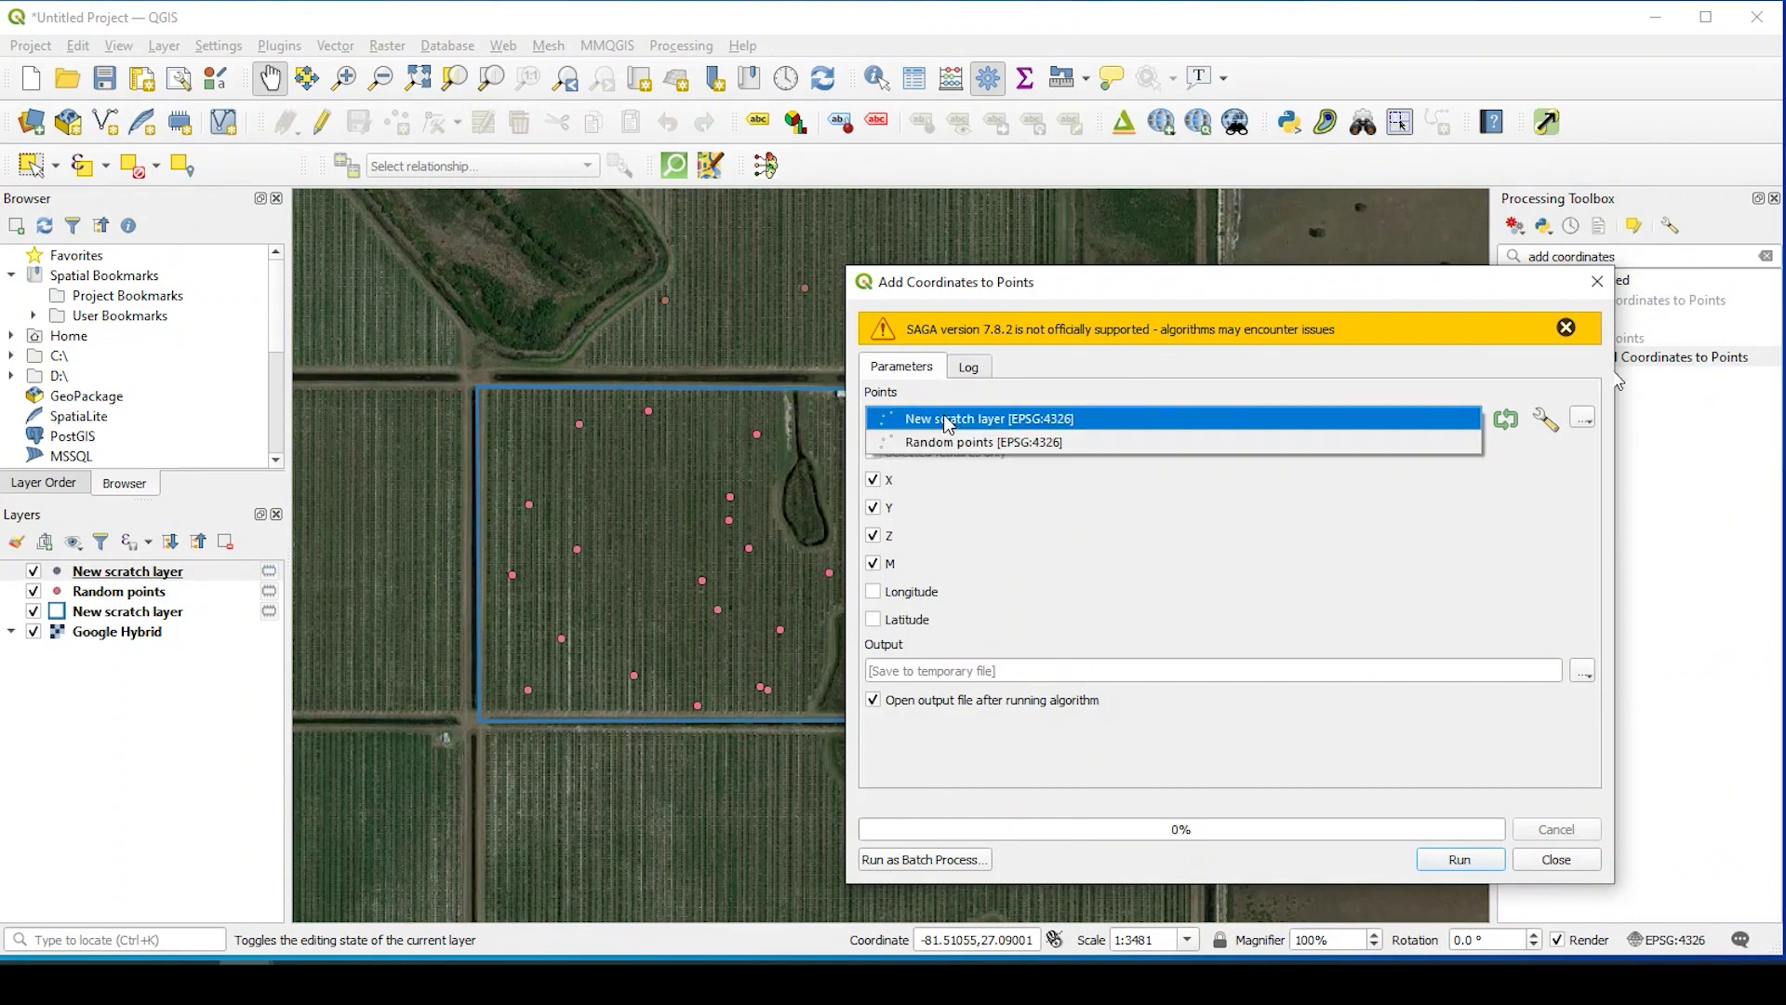
pyautogui.click(944, 442)
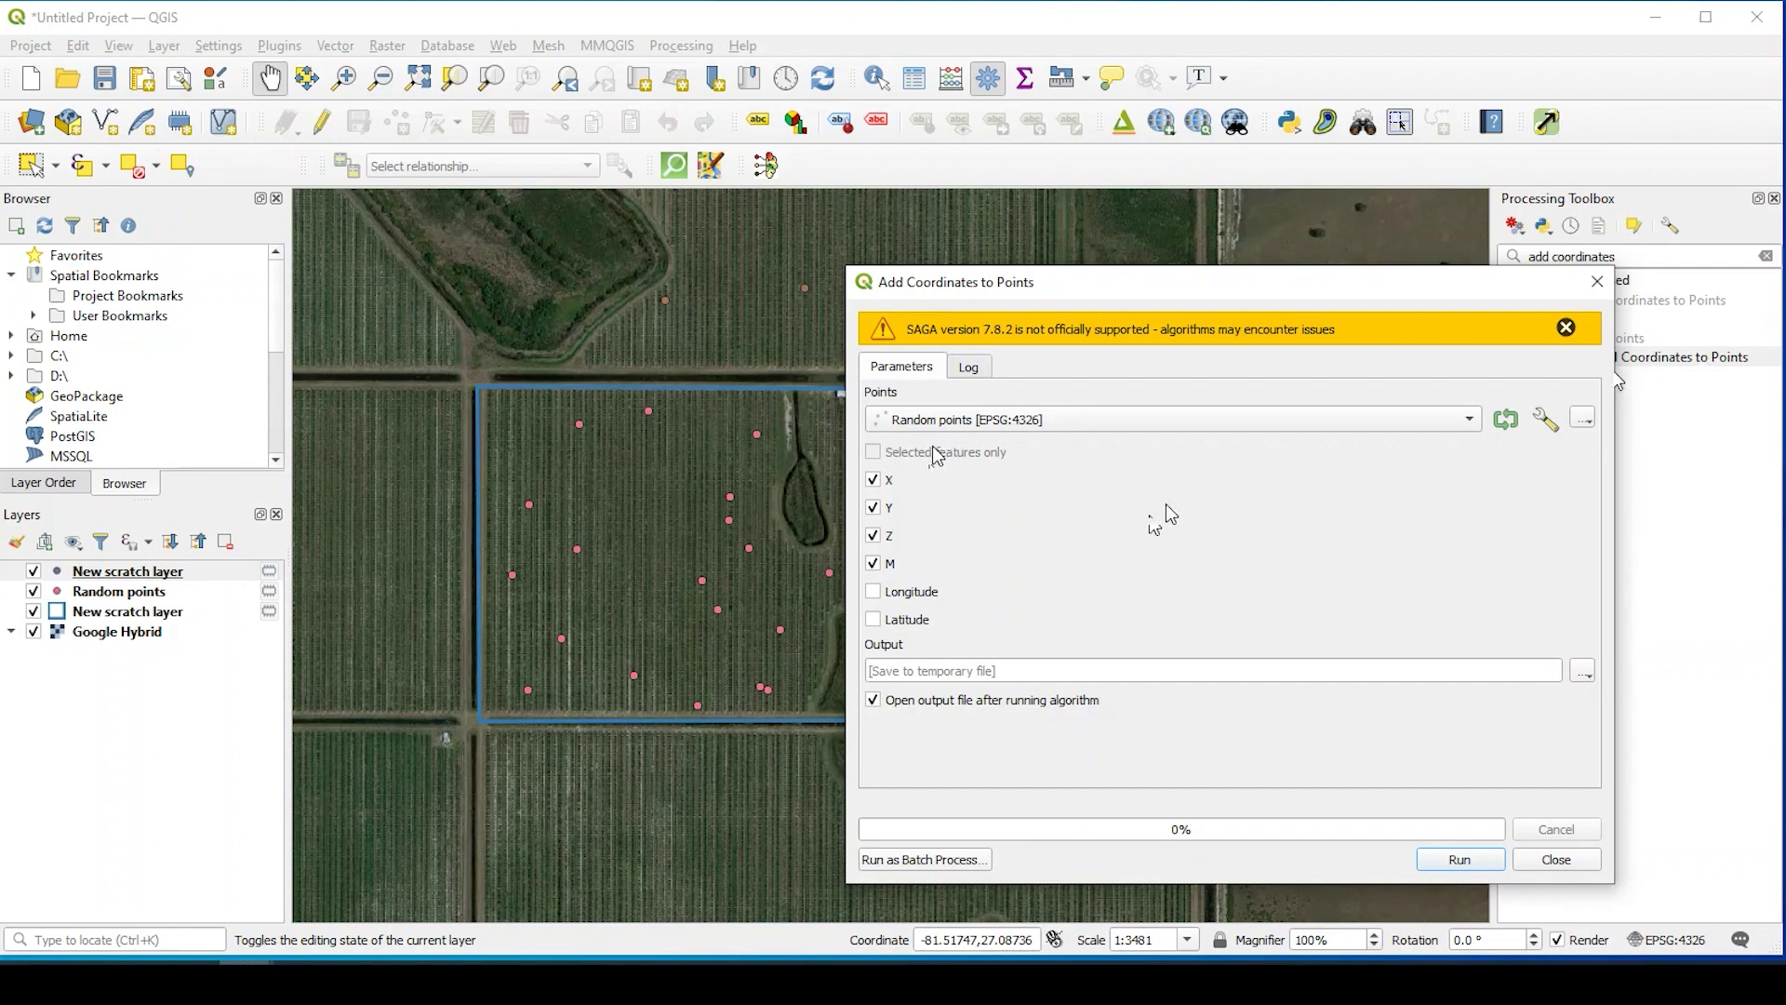
pyautogui.click(1597, 281)
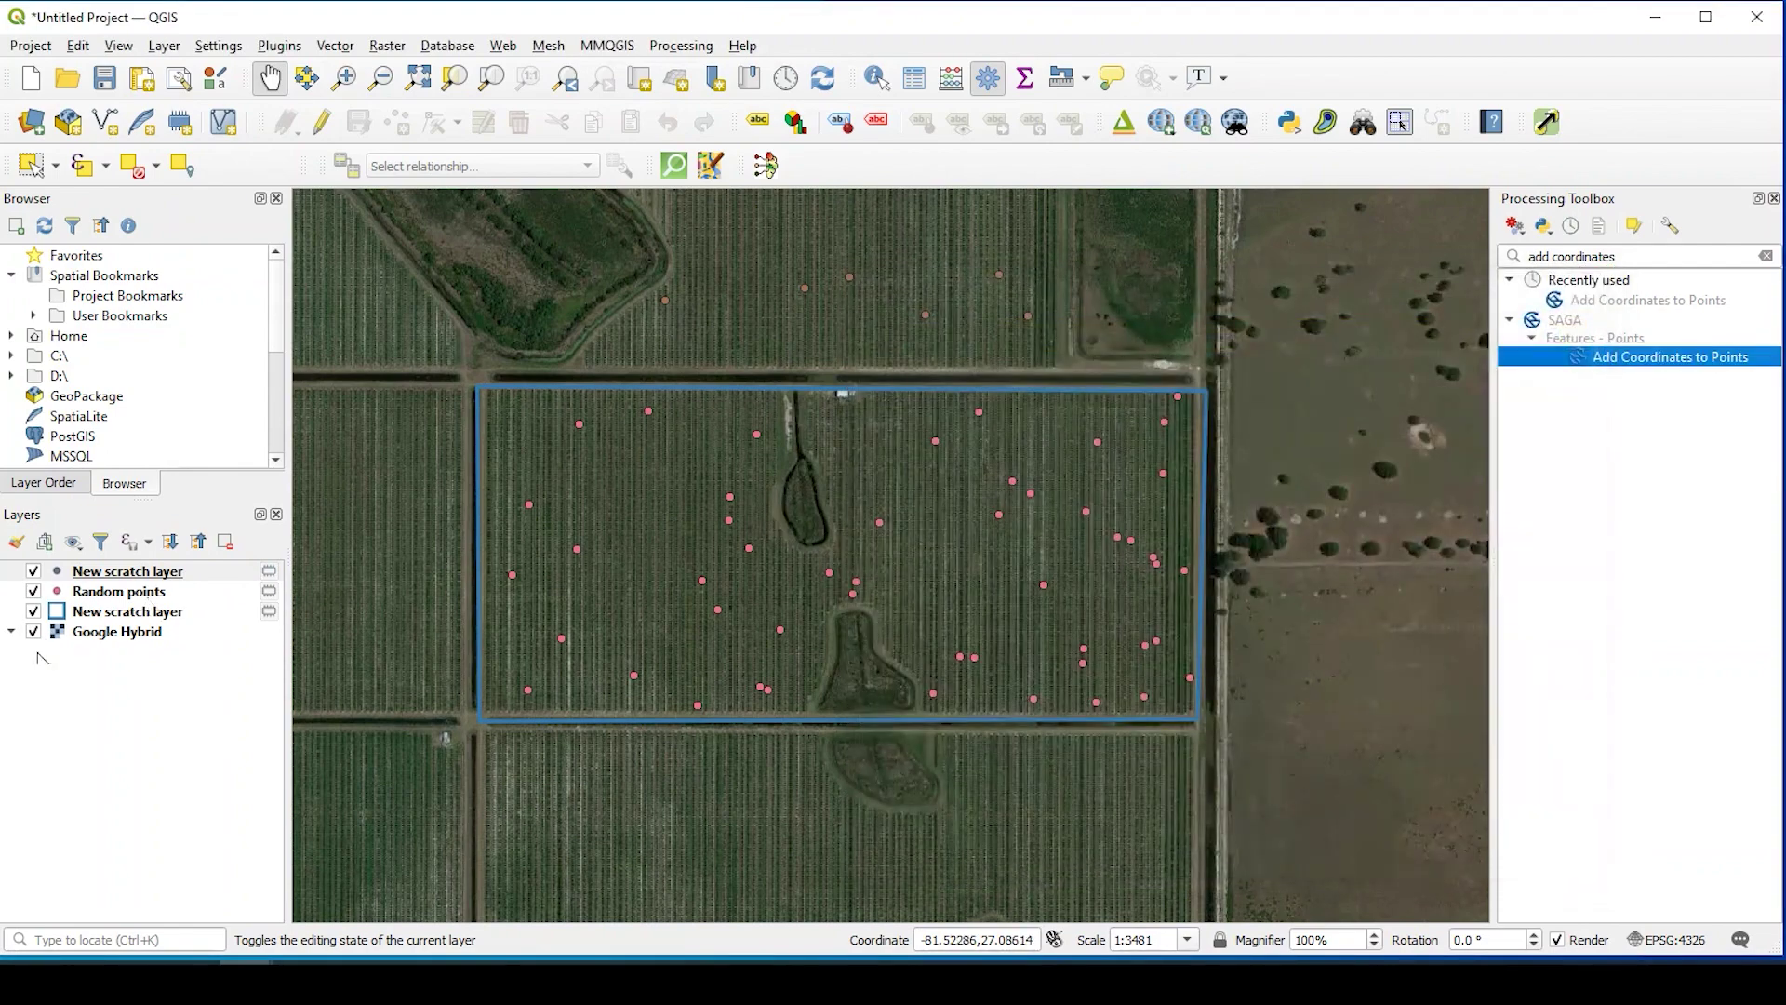
pyautogui.click(150, 596)
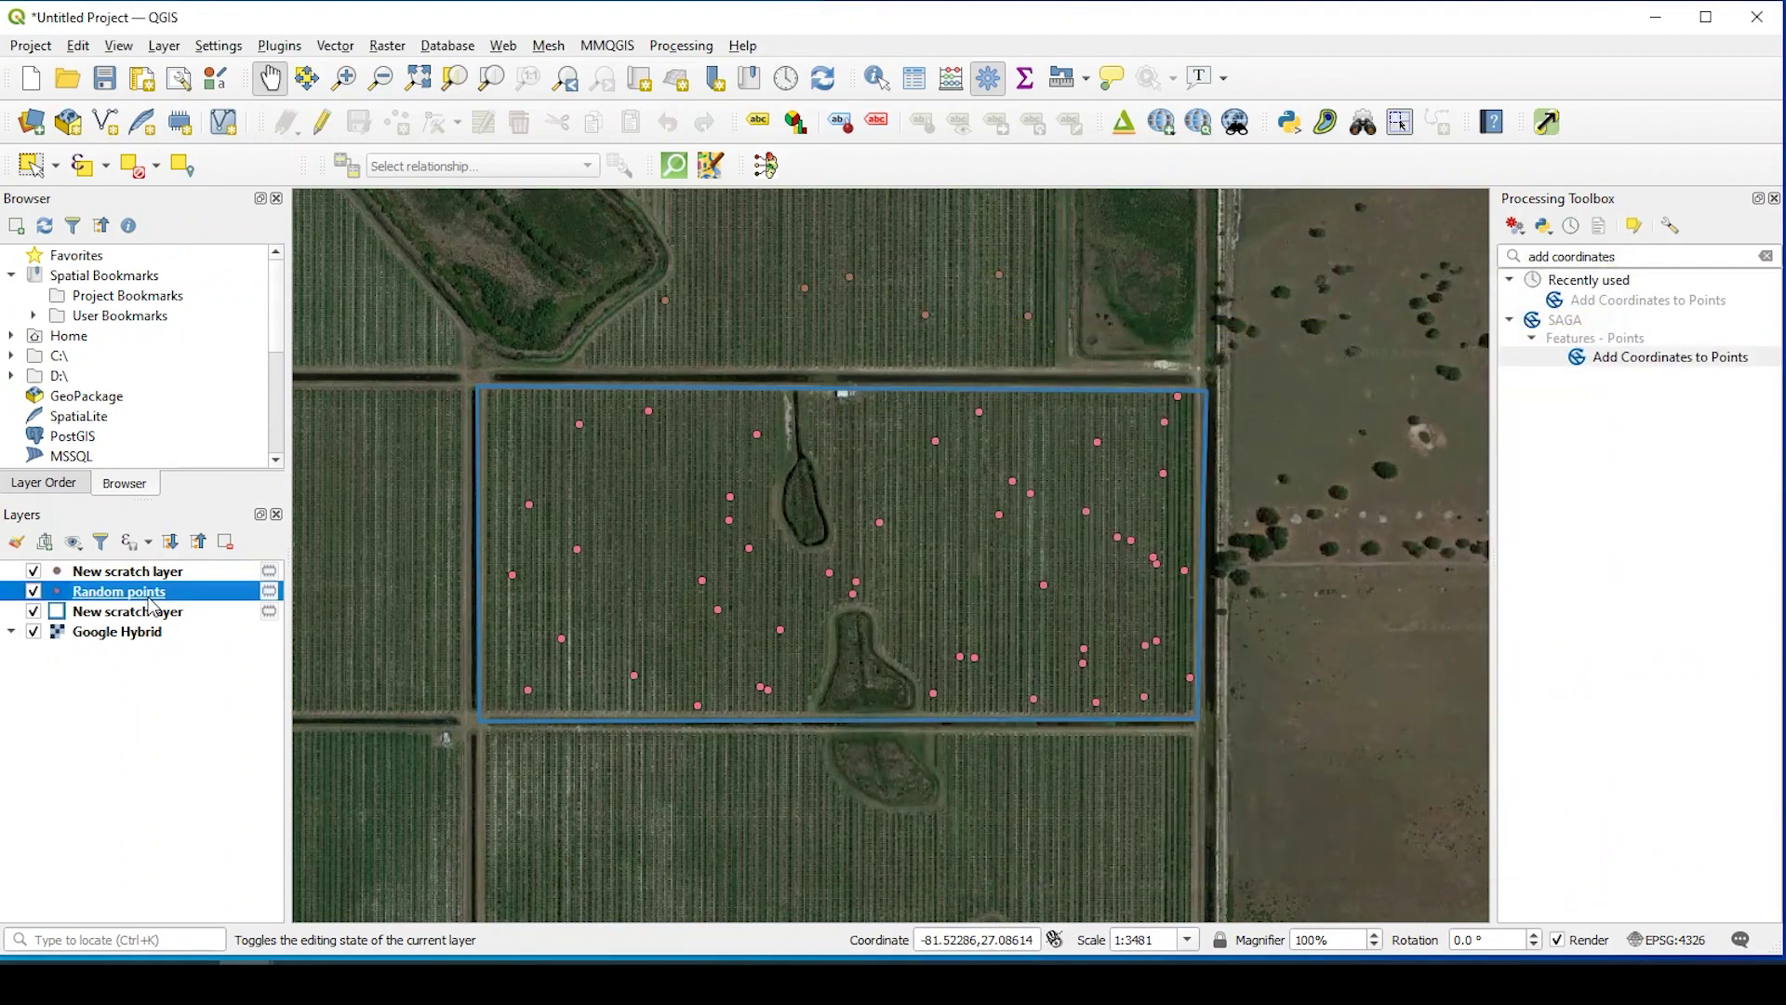
pyautogui.click(34, 165)
pyautogui.moveTo(693, 456); pyautogui.dragTo(951, 642)
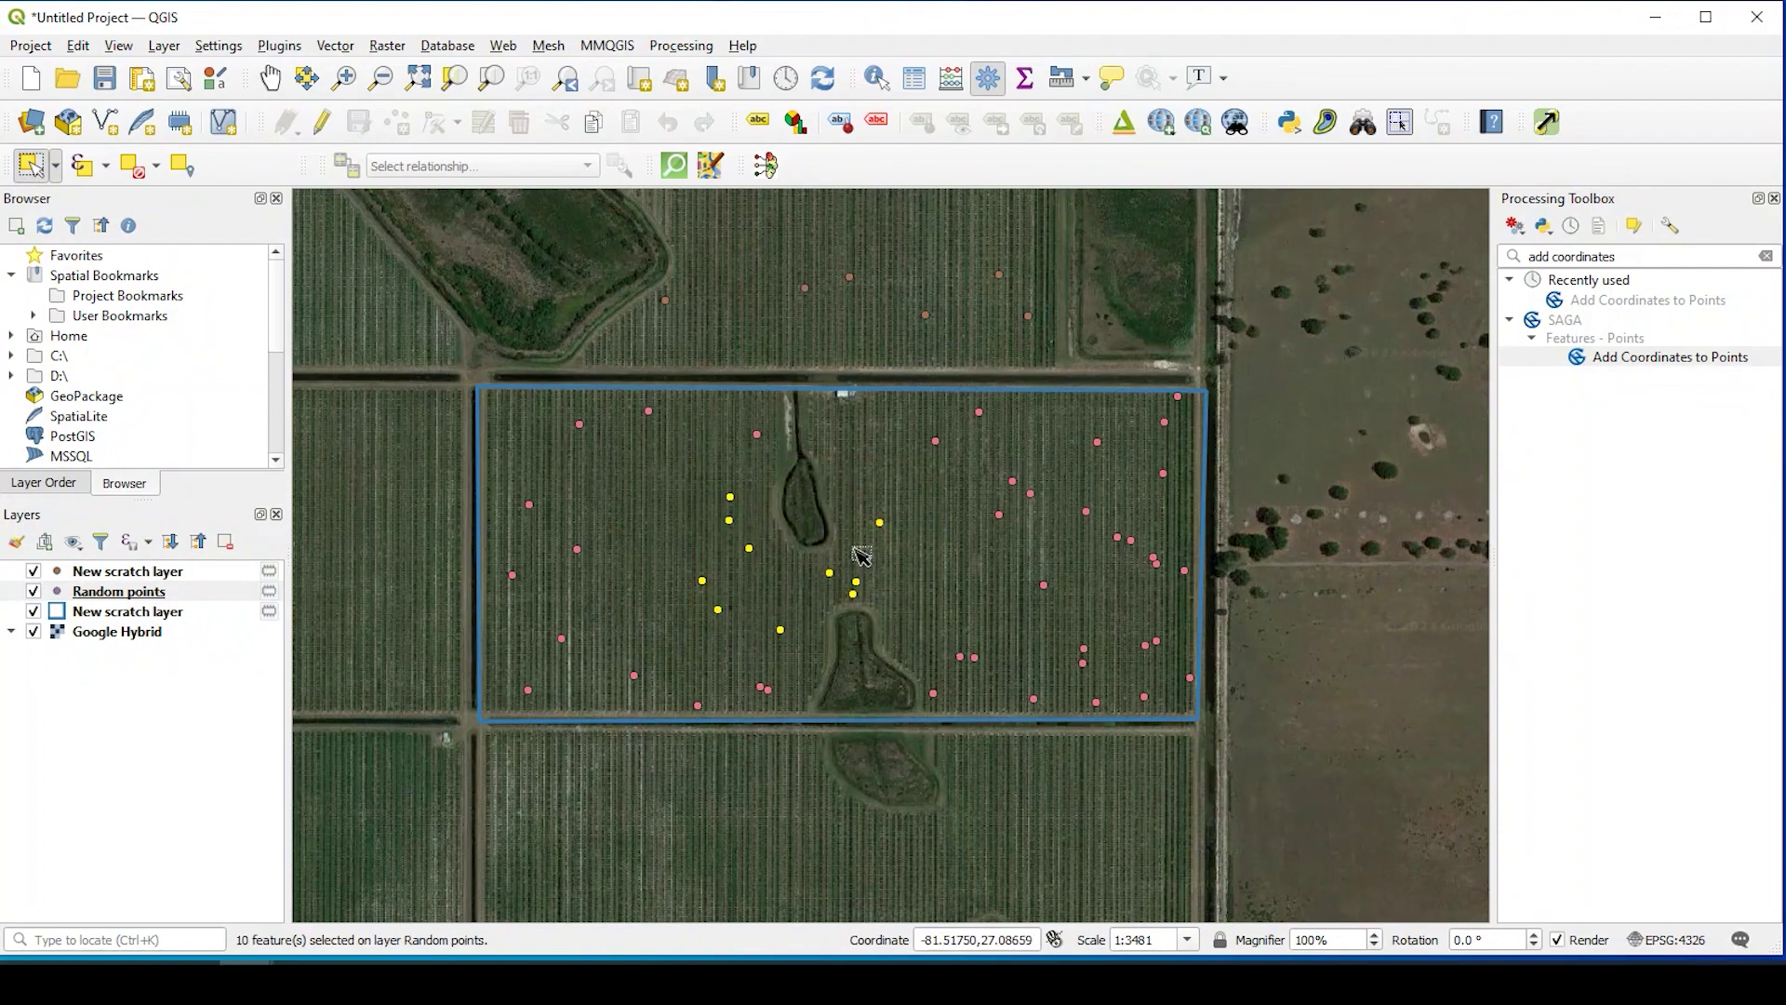
pyautogui.doubleClick(1732, 365)
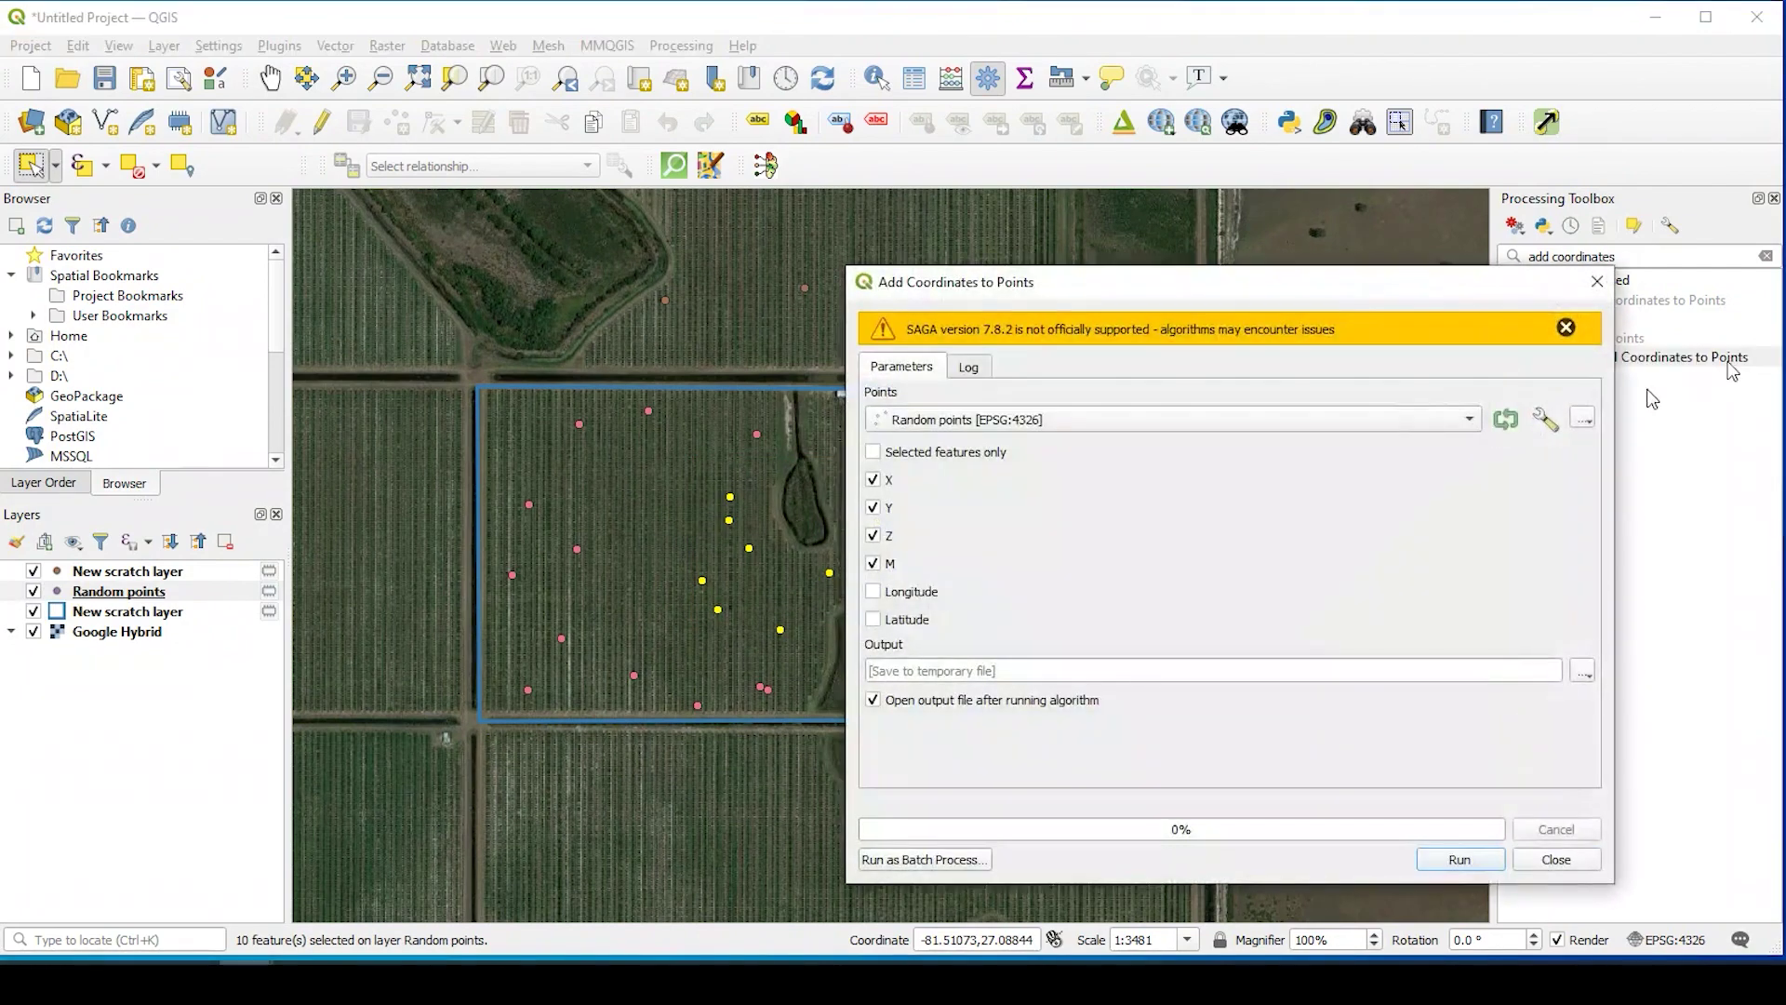
pyautogui.click(928, 454)
pyautogui.click(1546, 861)
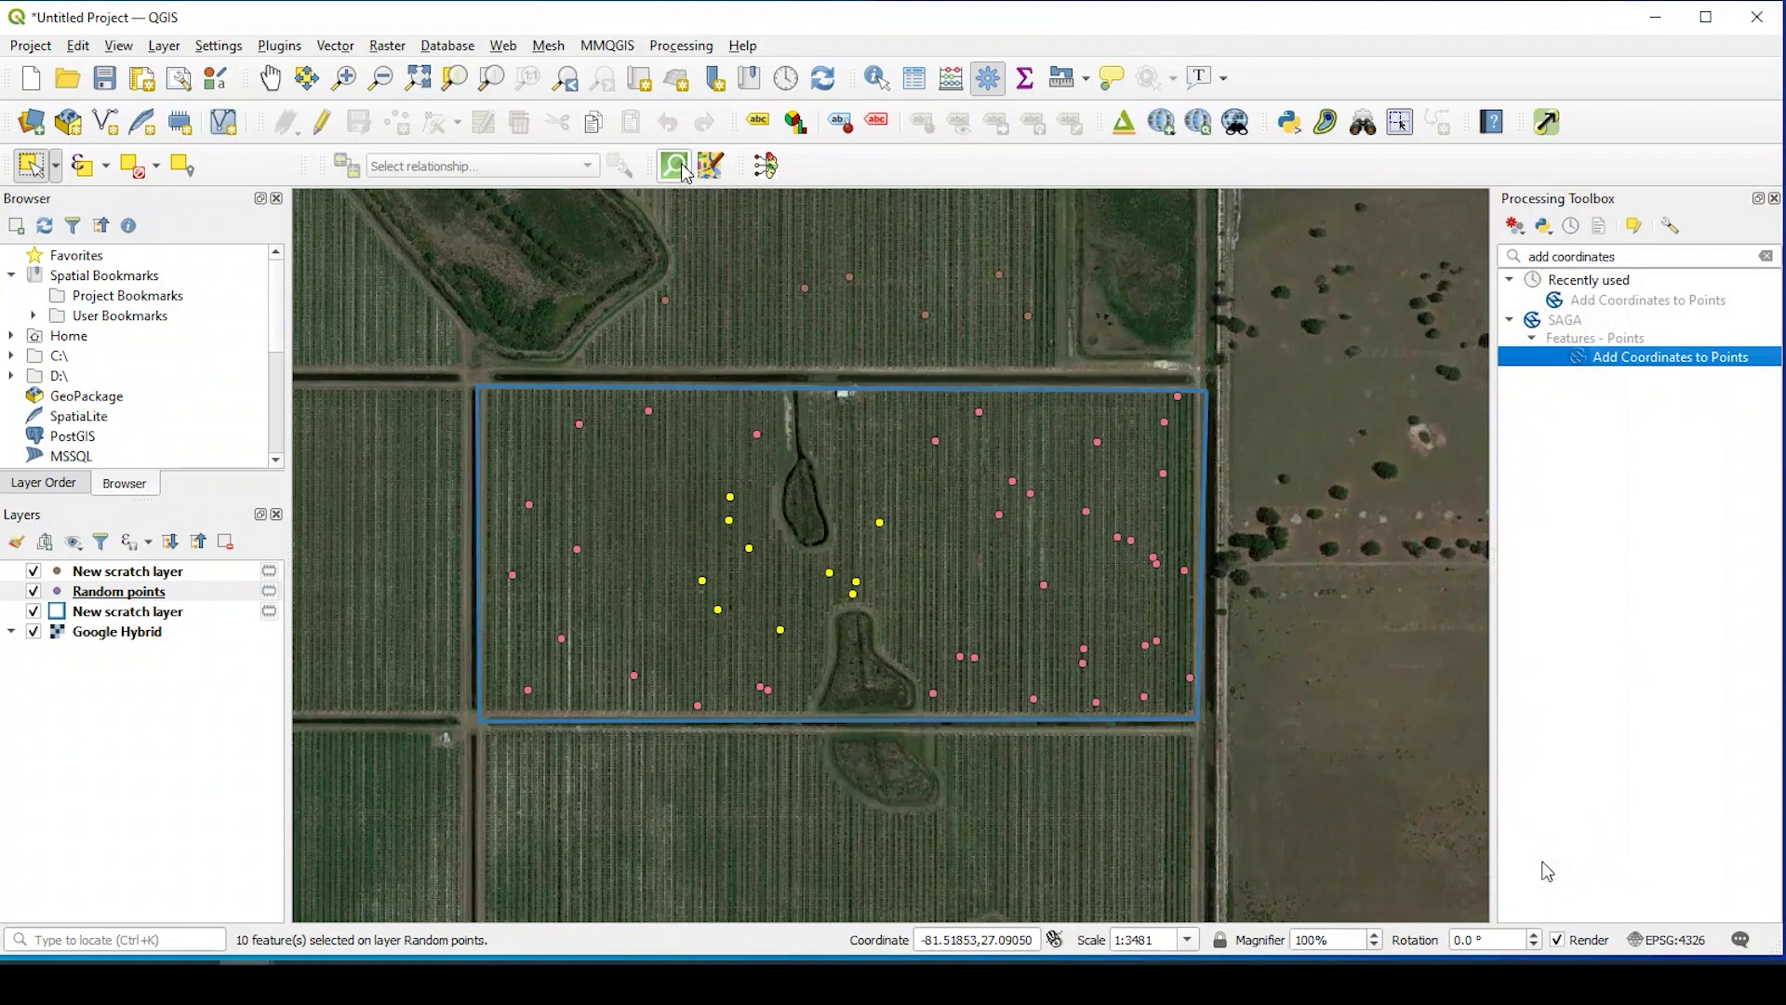
pyautogui.click(128, 173)
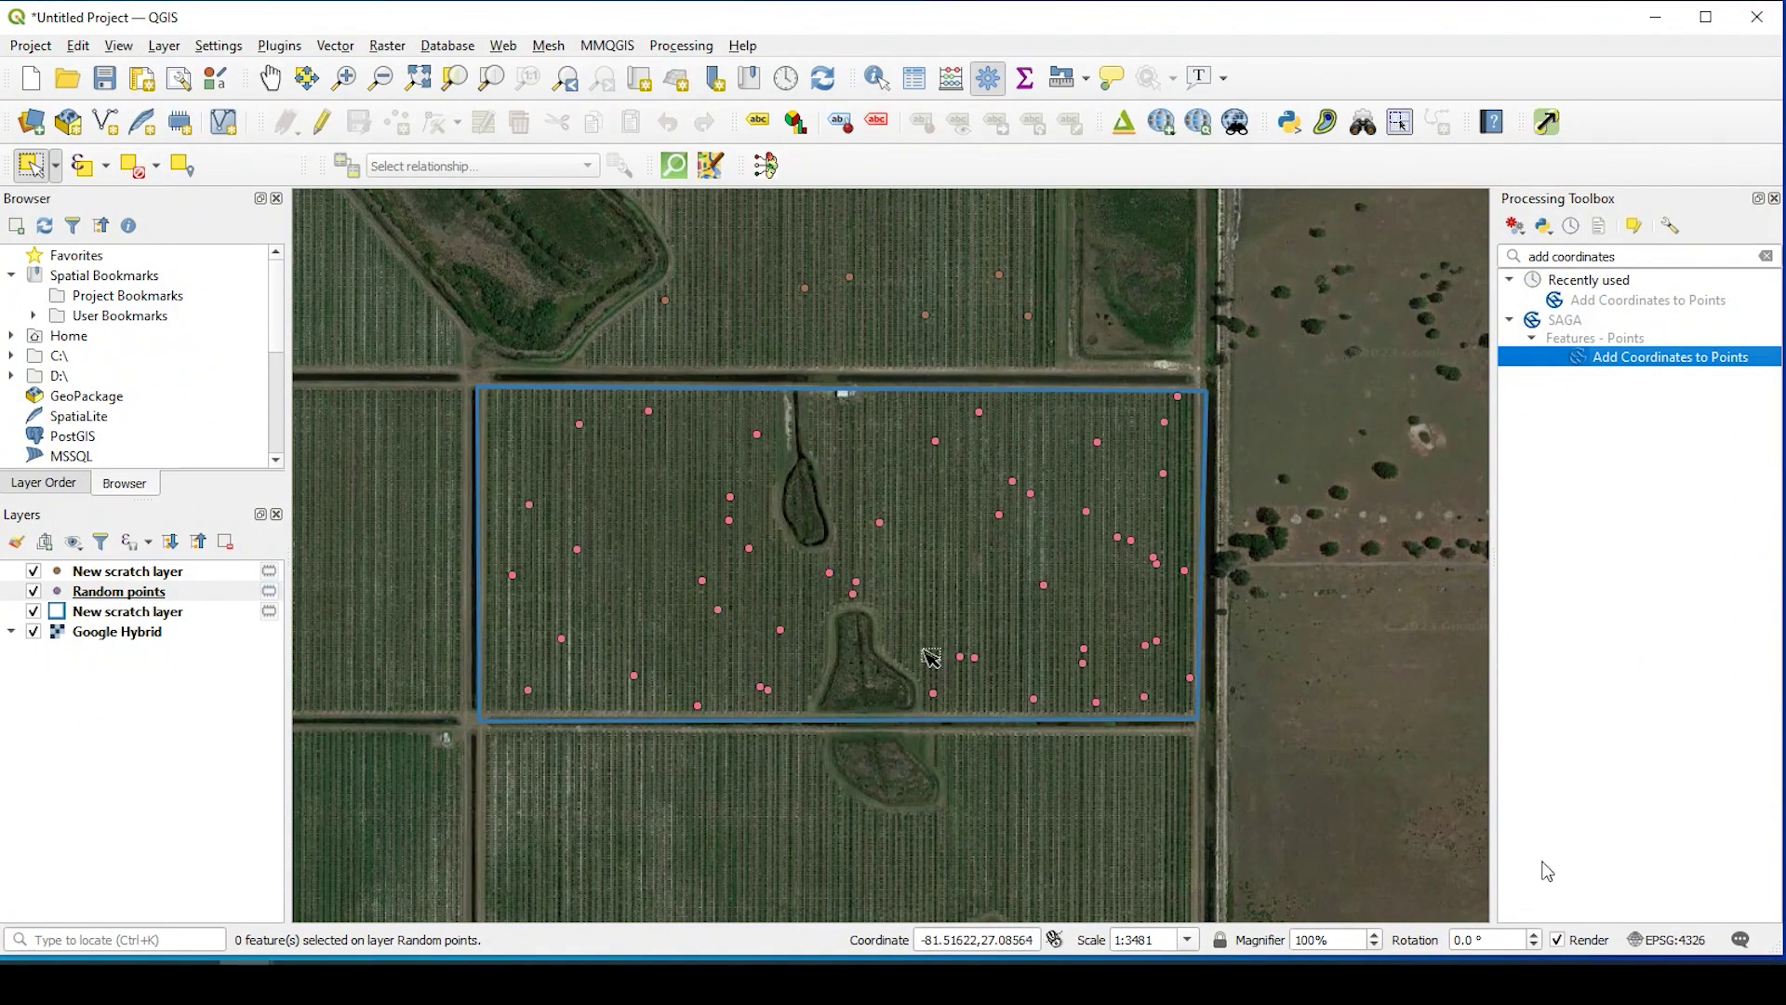
# Reopen Add Coordinates to Points on Random points with Z and M unticked, output to a temporary file
pyautogui.doubleClick(1627, 365)
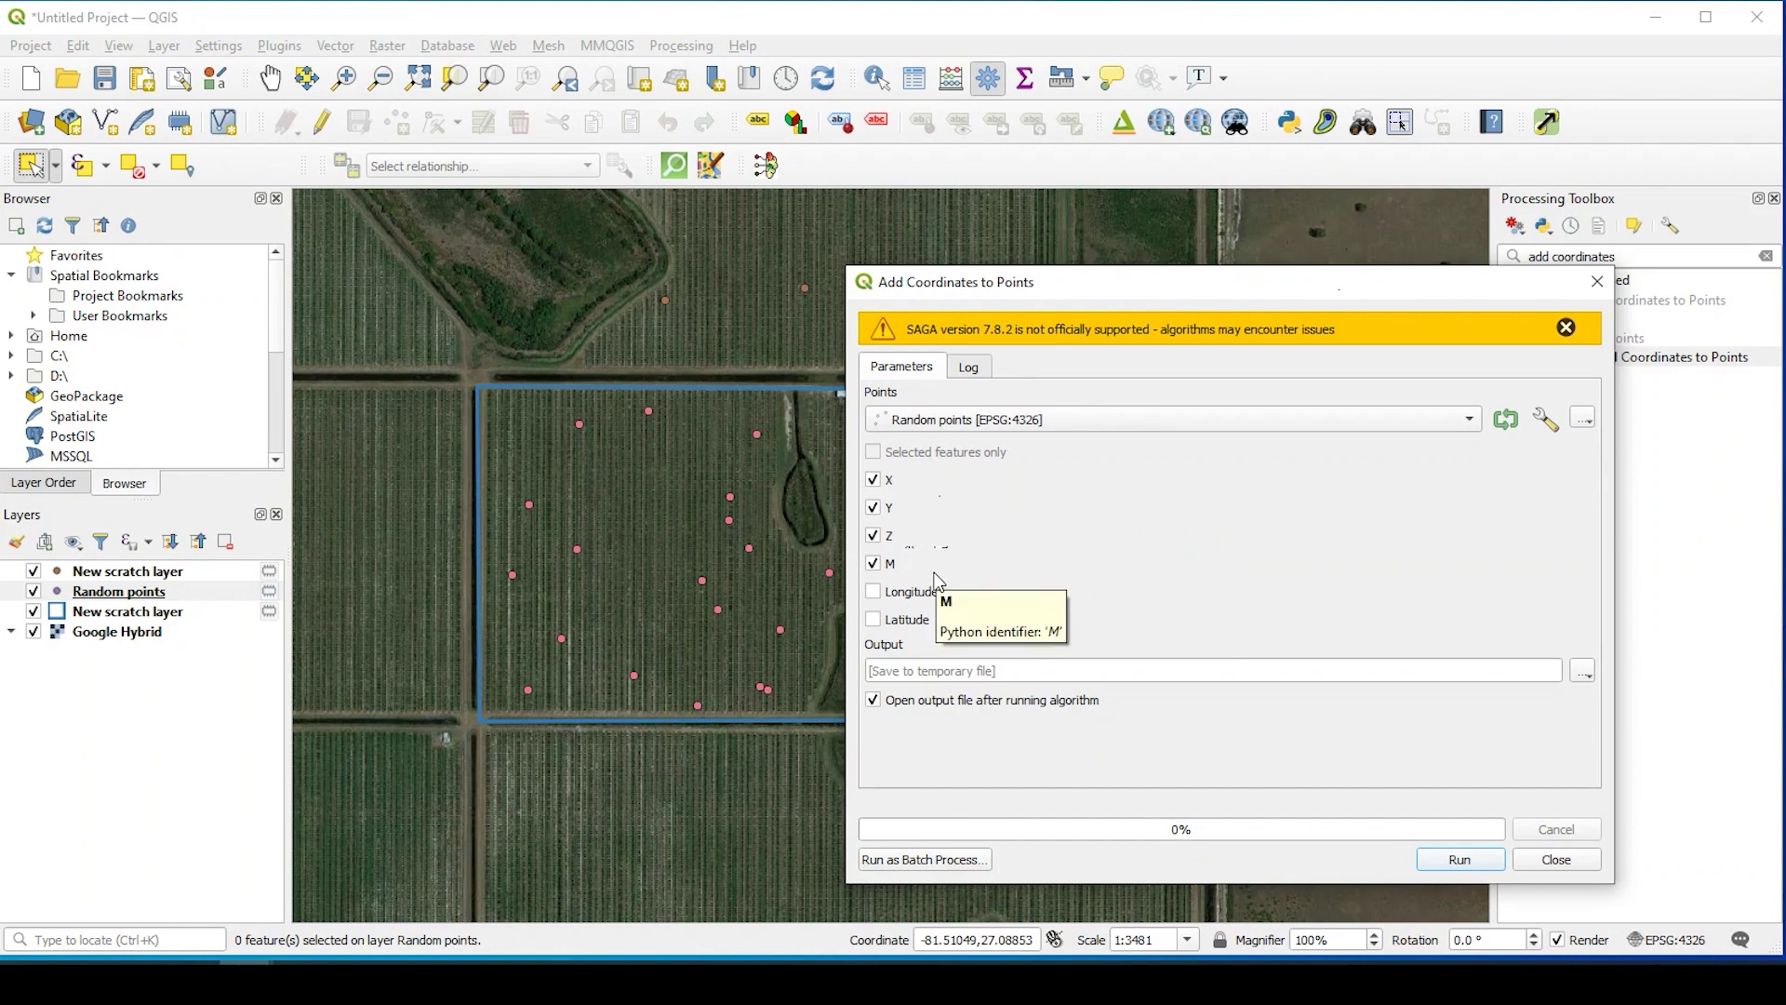
pyautogui.click(884, 564)
pyautogui.click(883, 536)
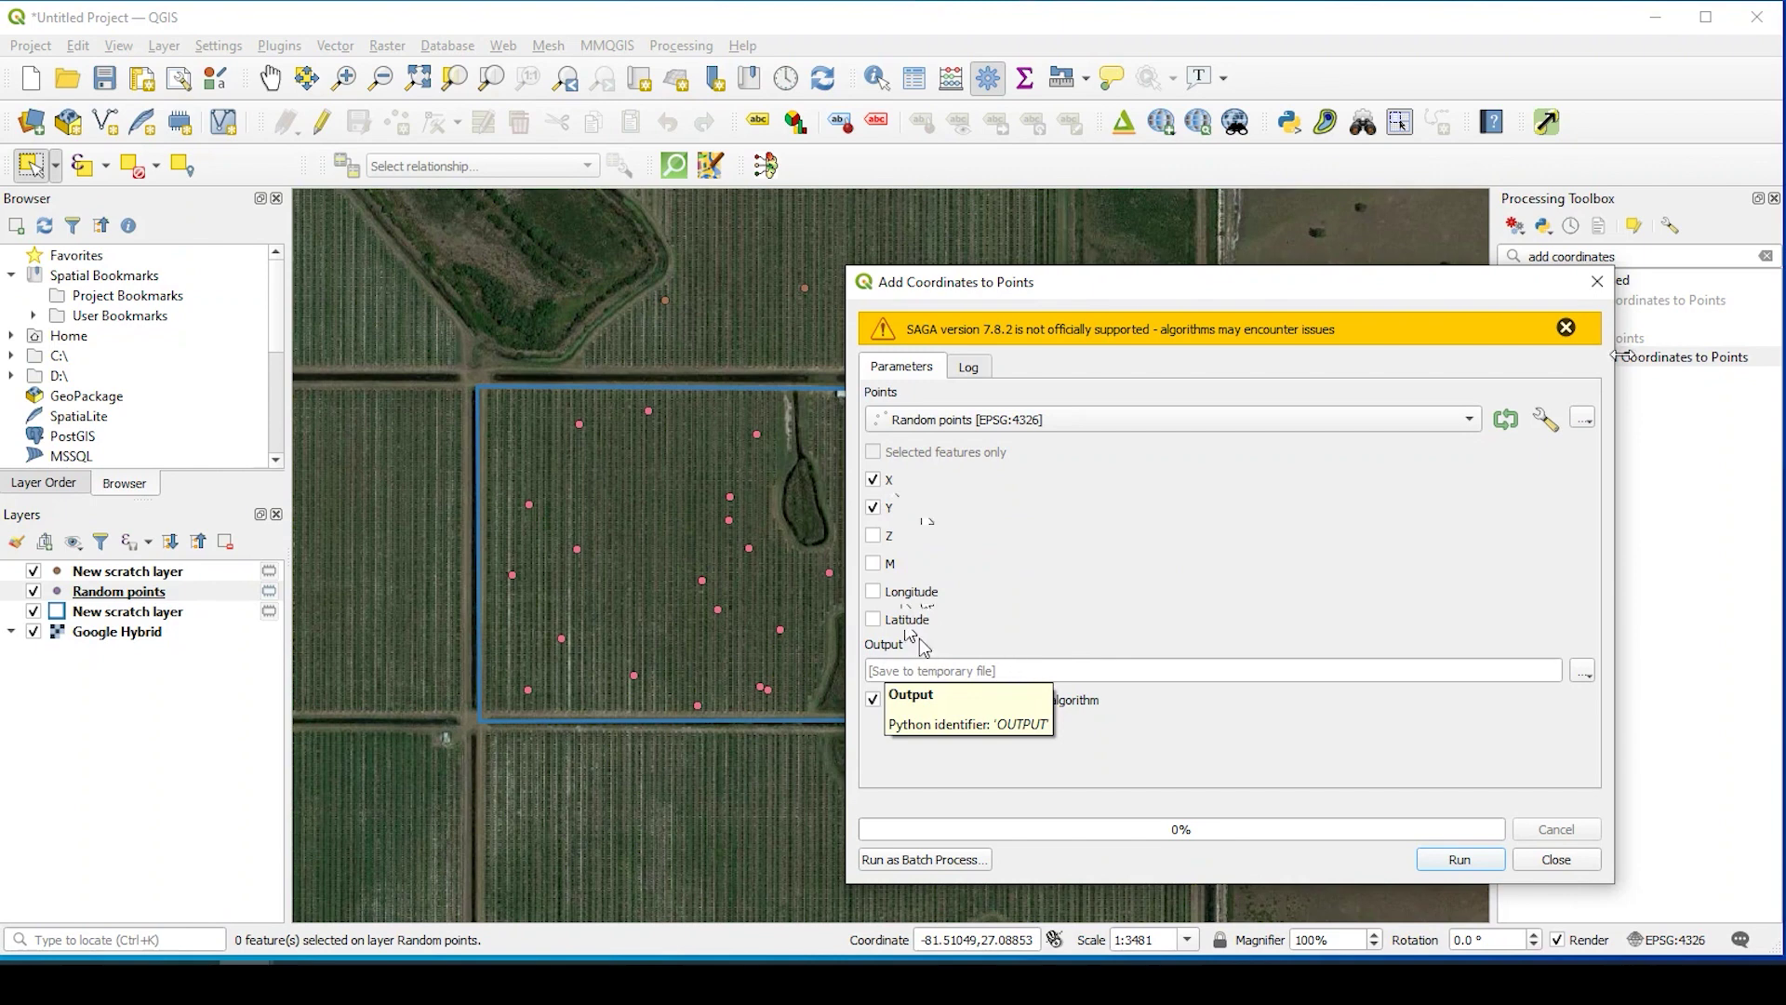
pyautogui.click(1582, 672)
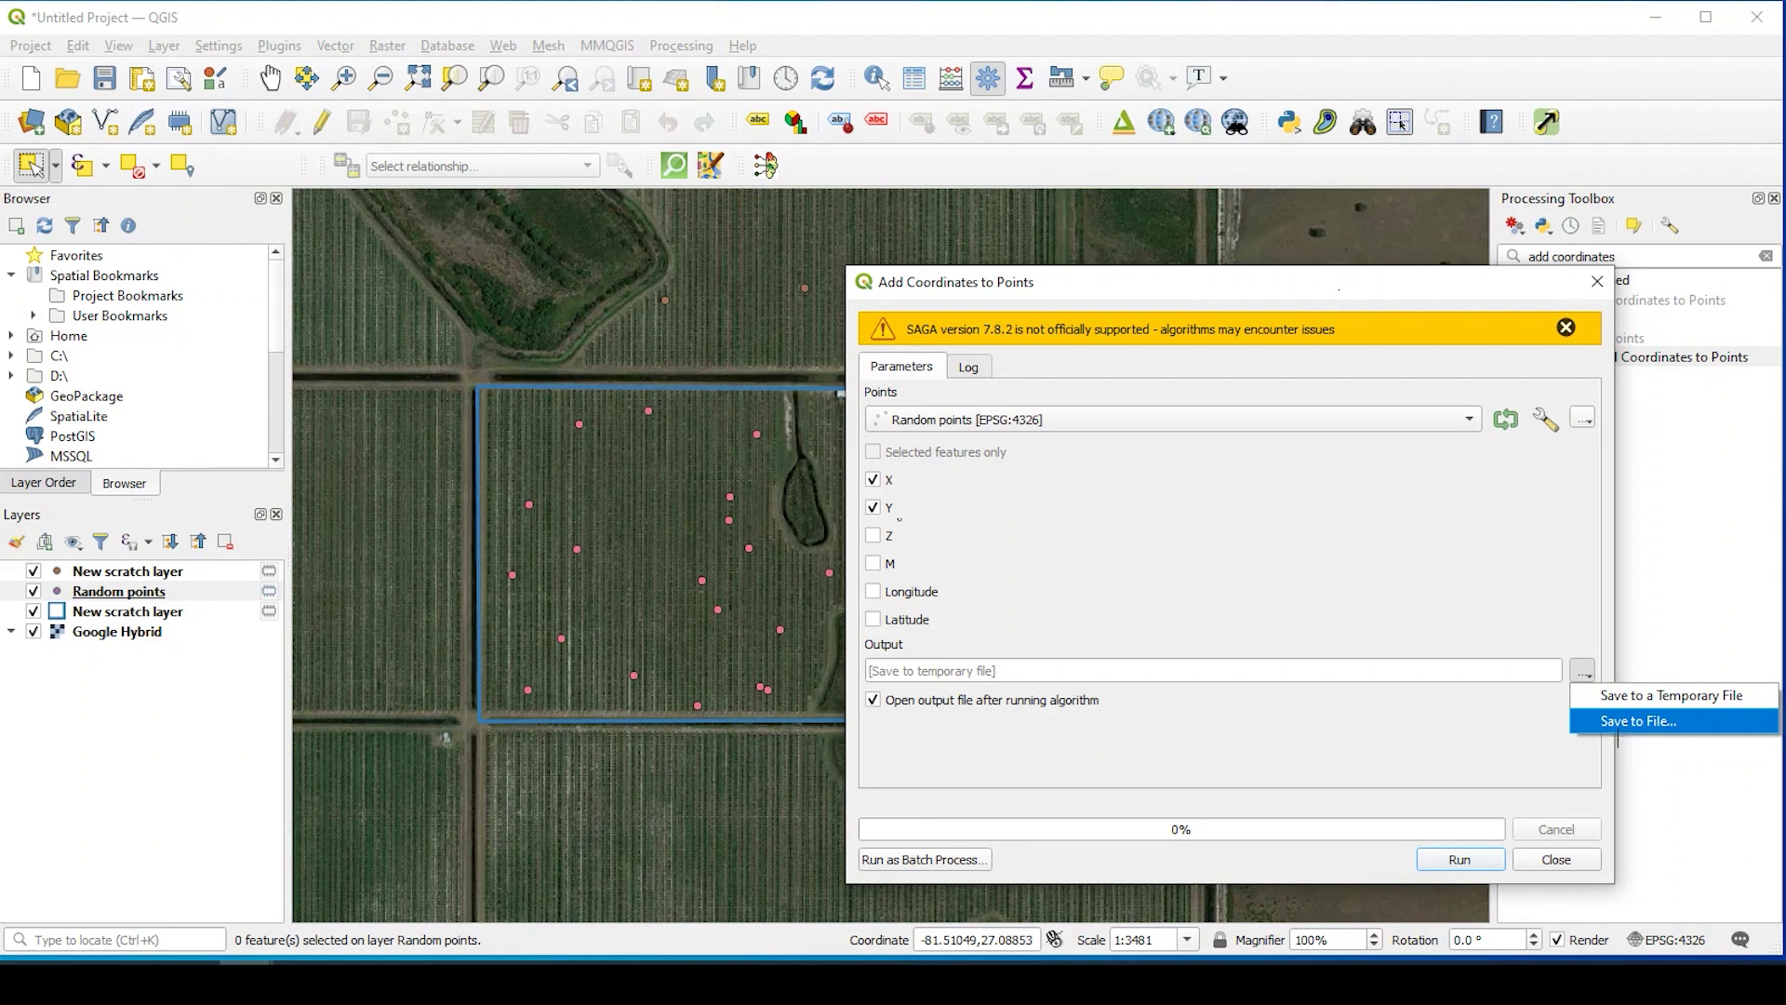
pyautogui.click(1460, 586)
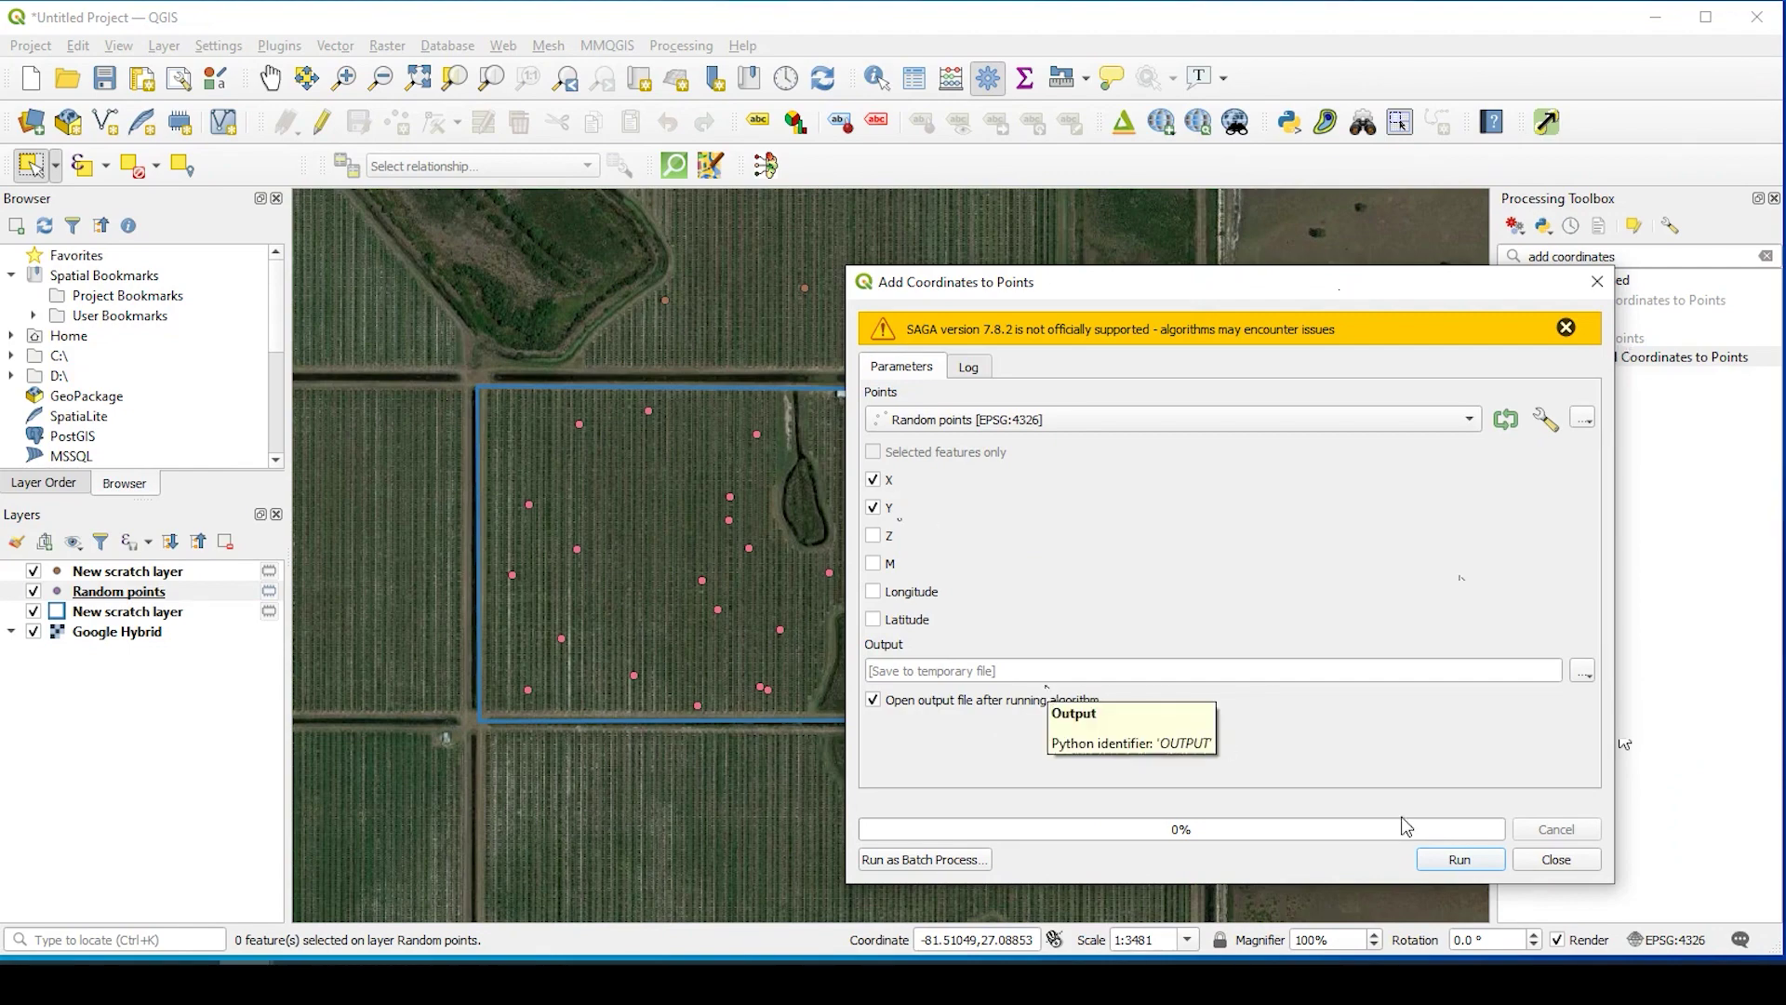
# Run the tool, then review the X and Y columns in the 50-point Output layer's attribute table
pyautogui.click(1460, 859)
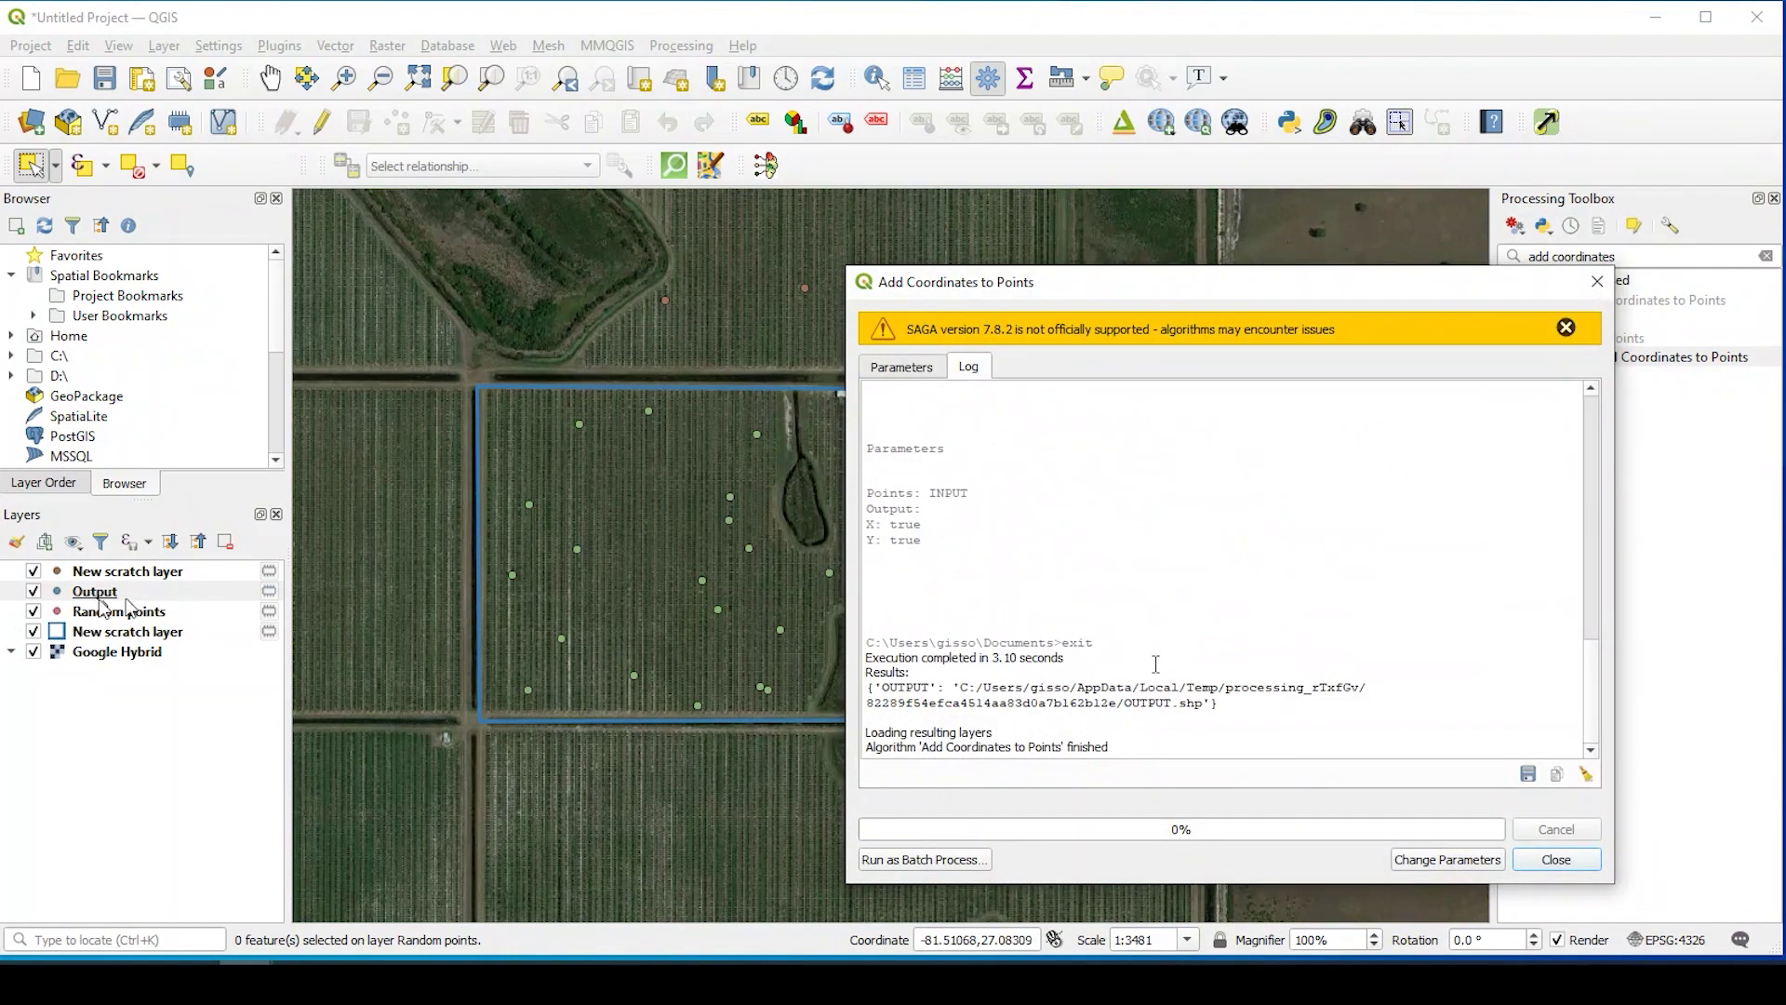
pyautogui.click(1555, 859)
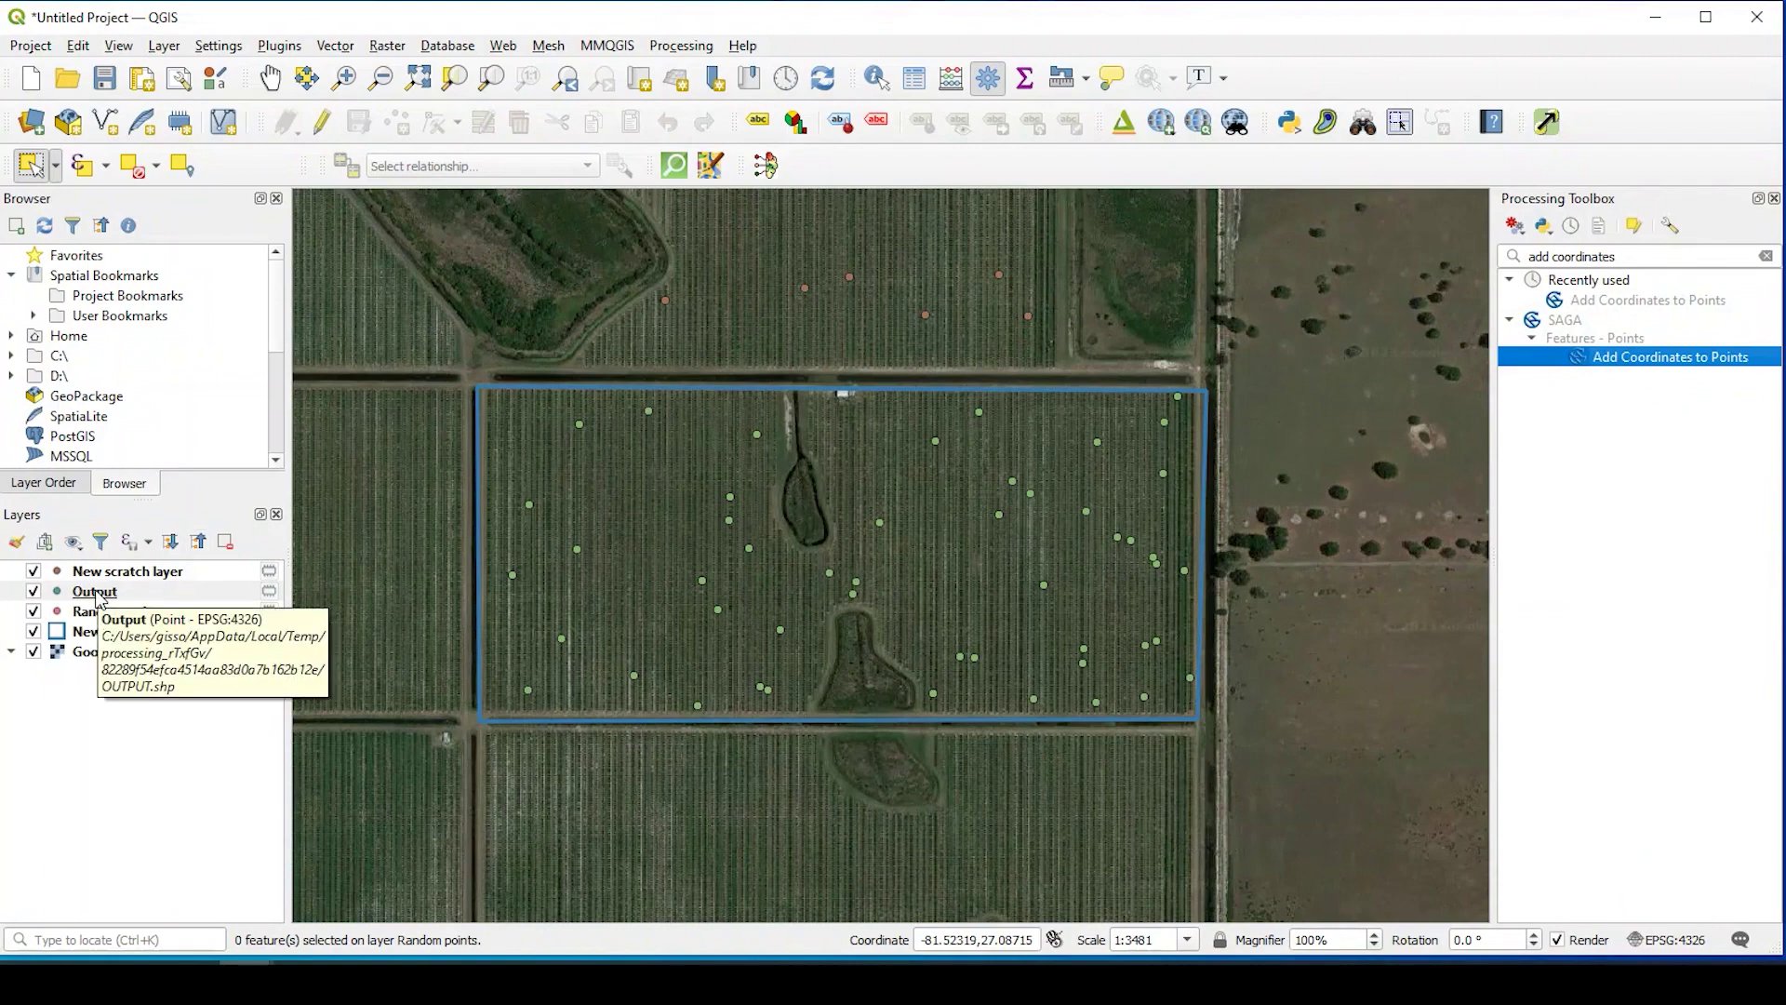
pyautogui.moveTo(271, 596)
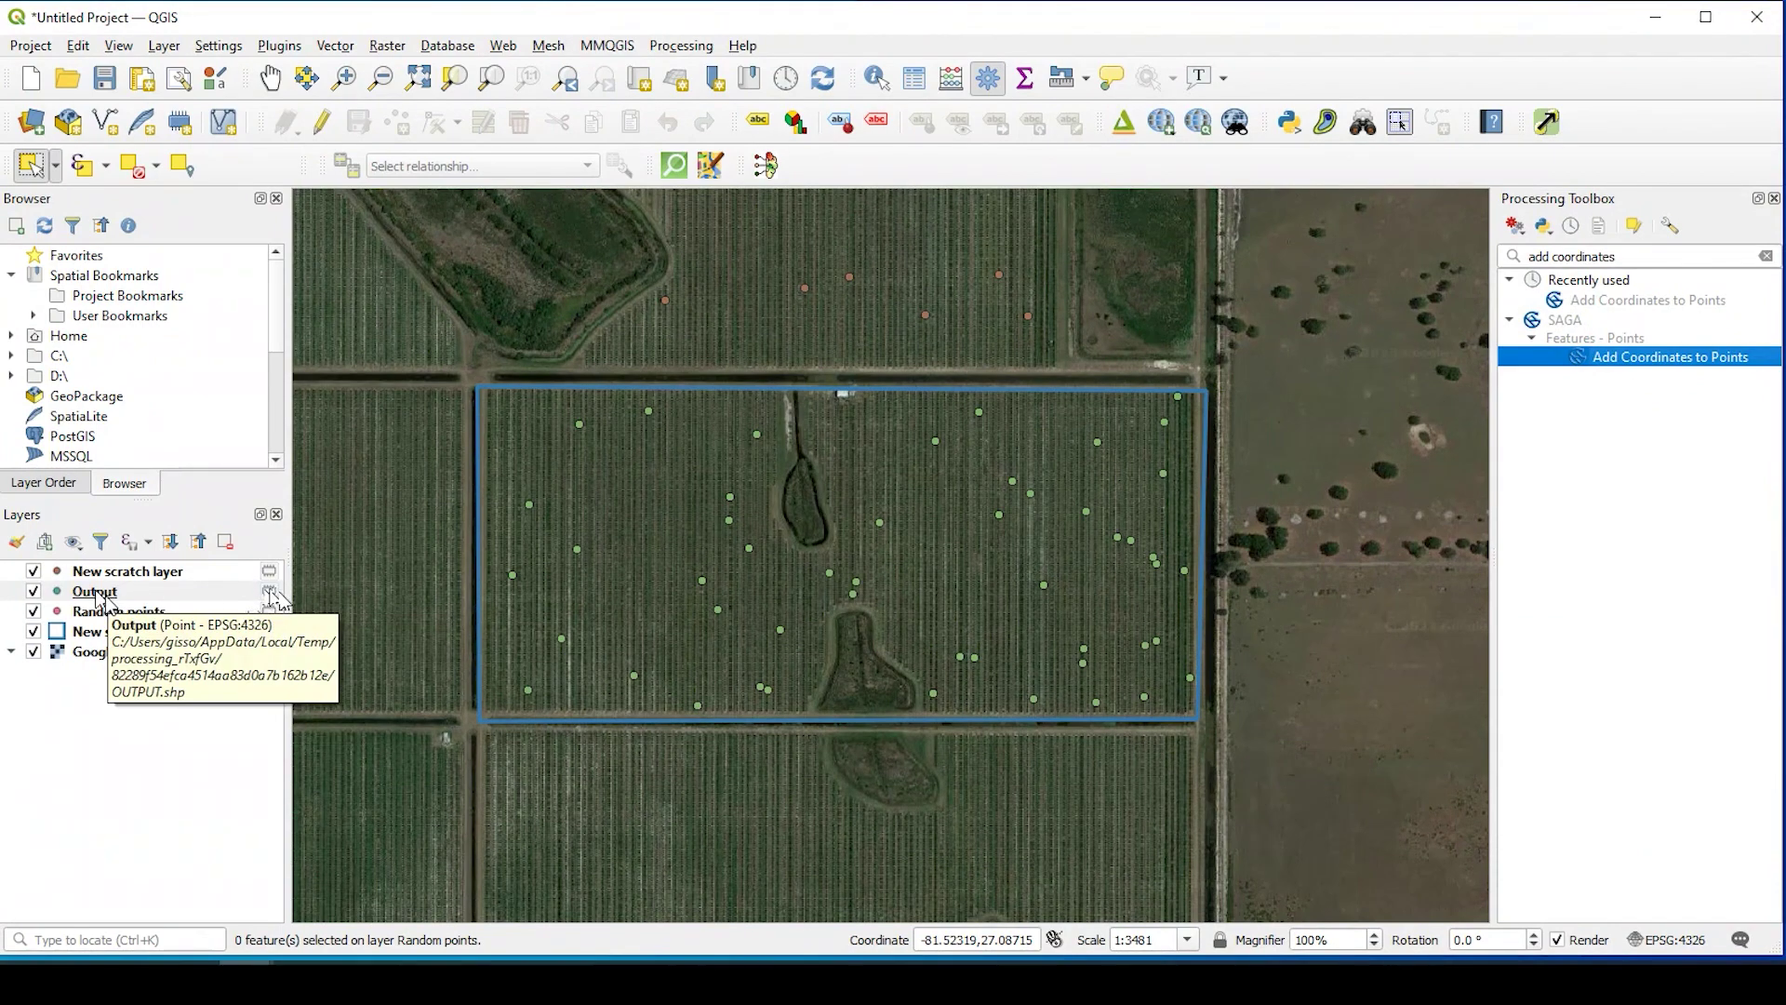
pyautogui.rightClick(105, 601)
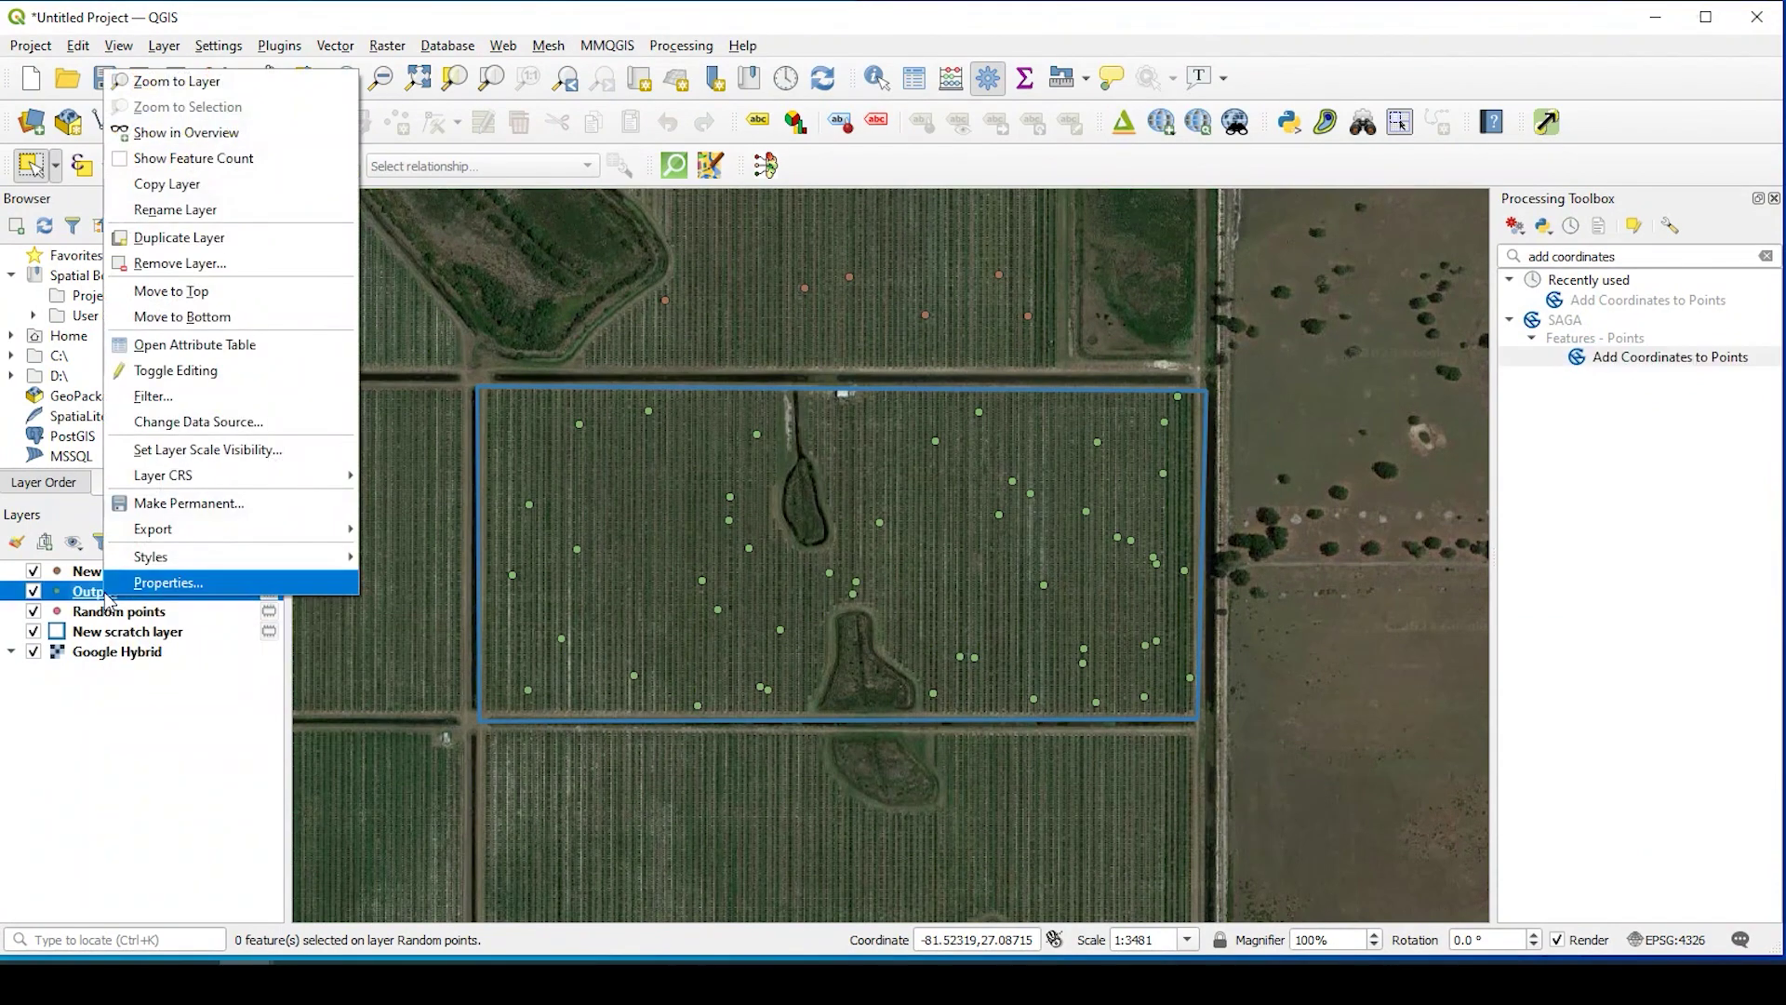
pyautogui.click(139, 349)
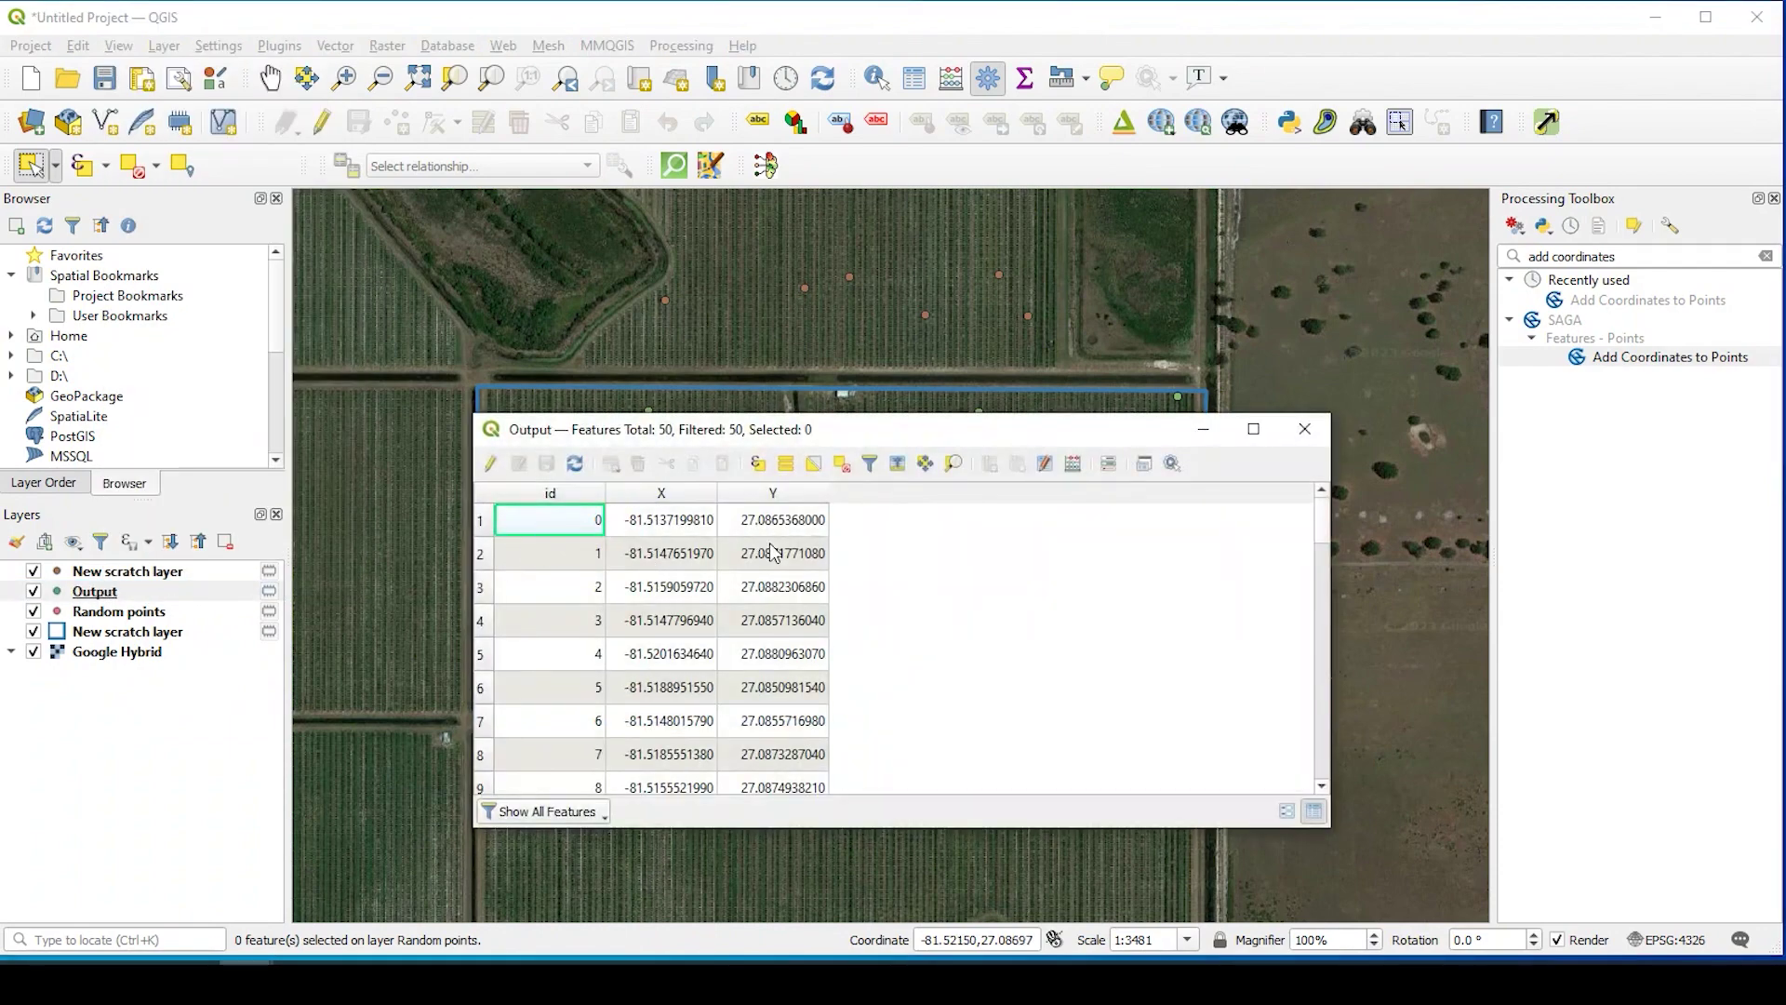
pyautogui.scroll(-14, 777, 558)
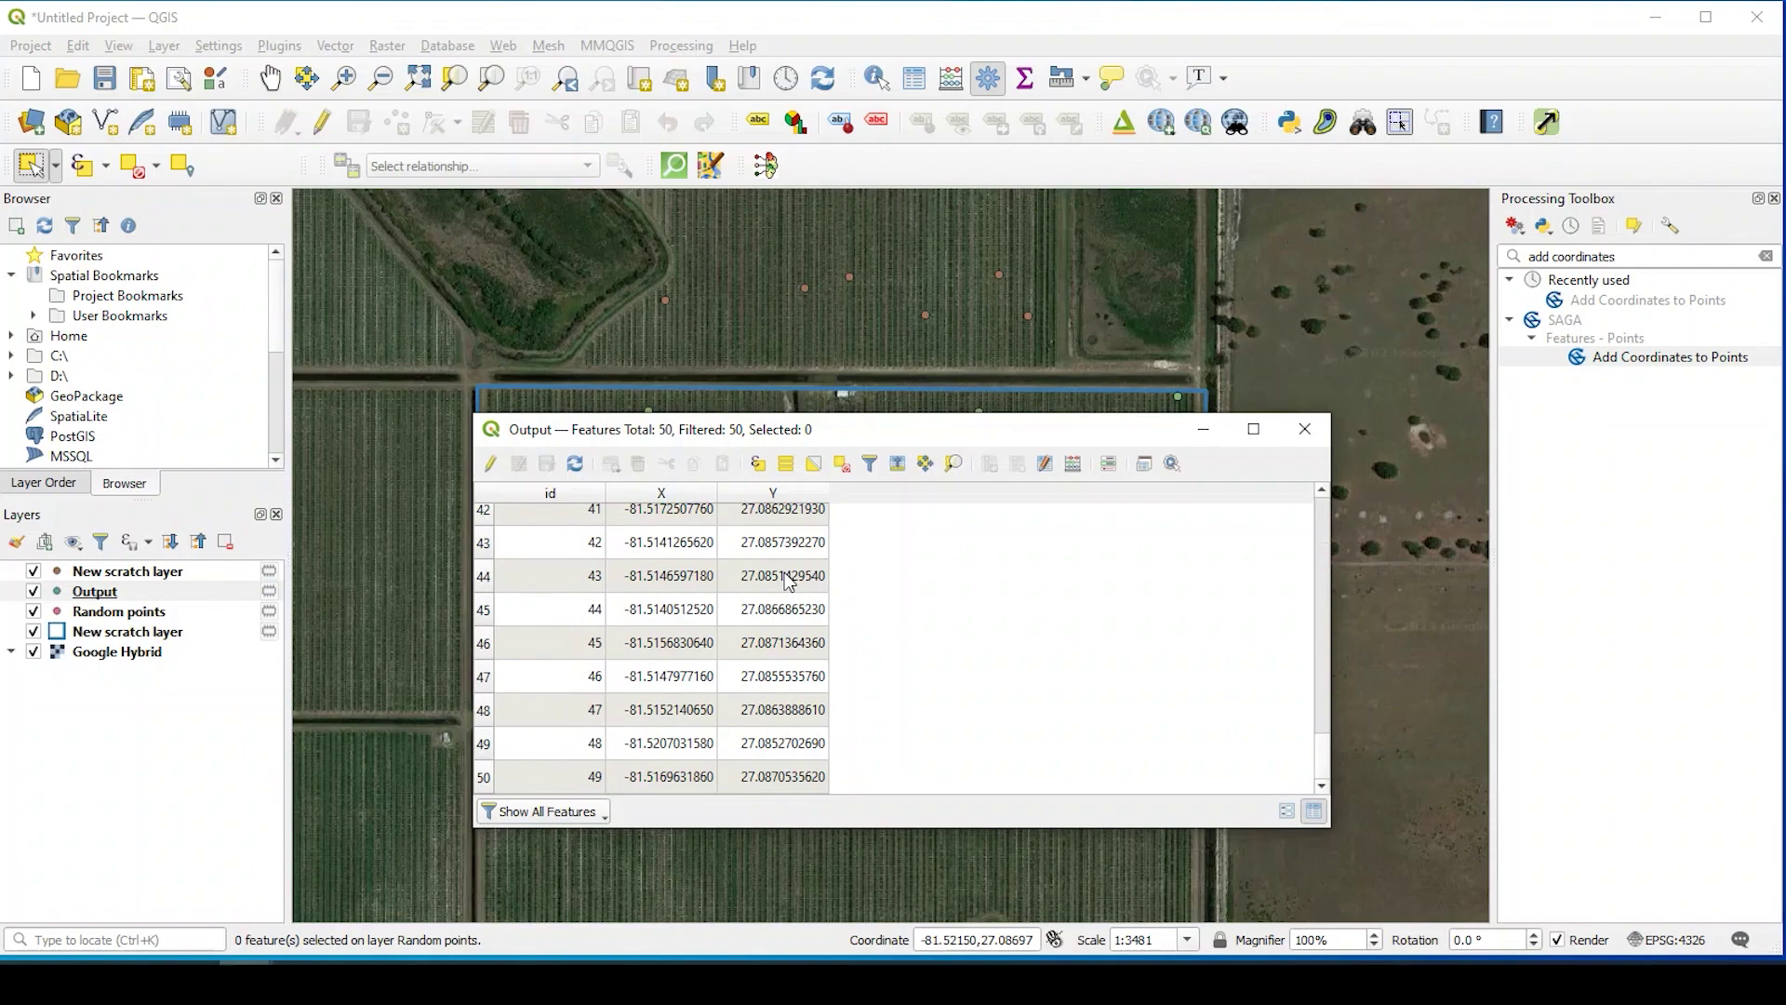
pyautogui.click(1307, 431)
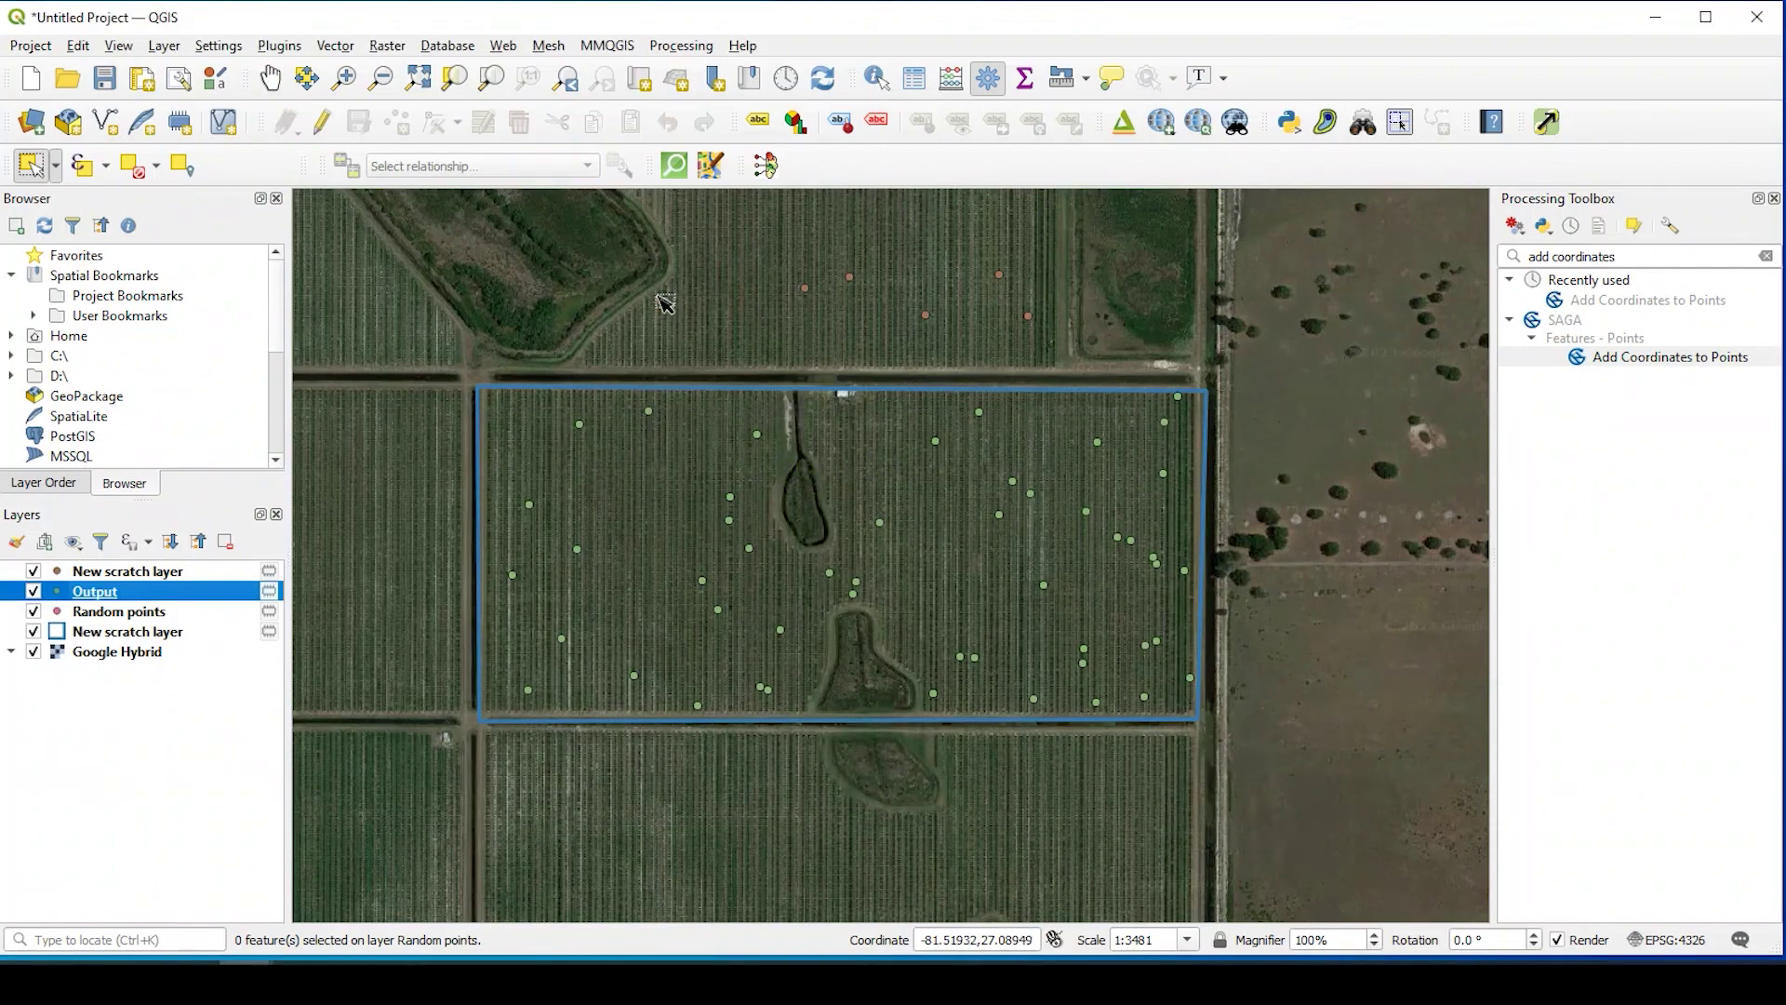
# Run Add Coordinates to Points on New scratch layer with Z unticked, producing a second Output
pyautogui.click(137, 574)
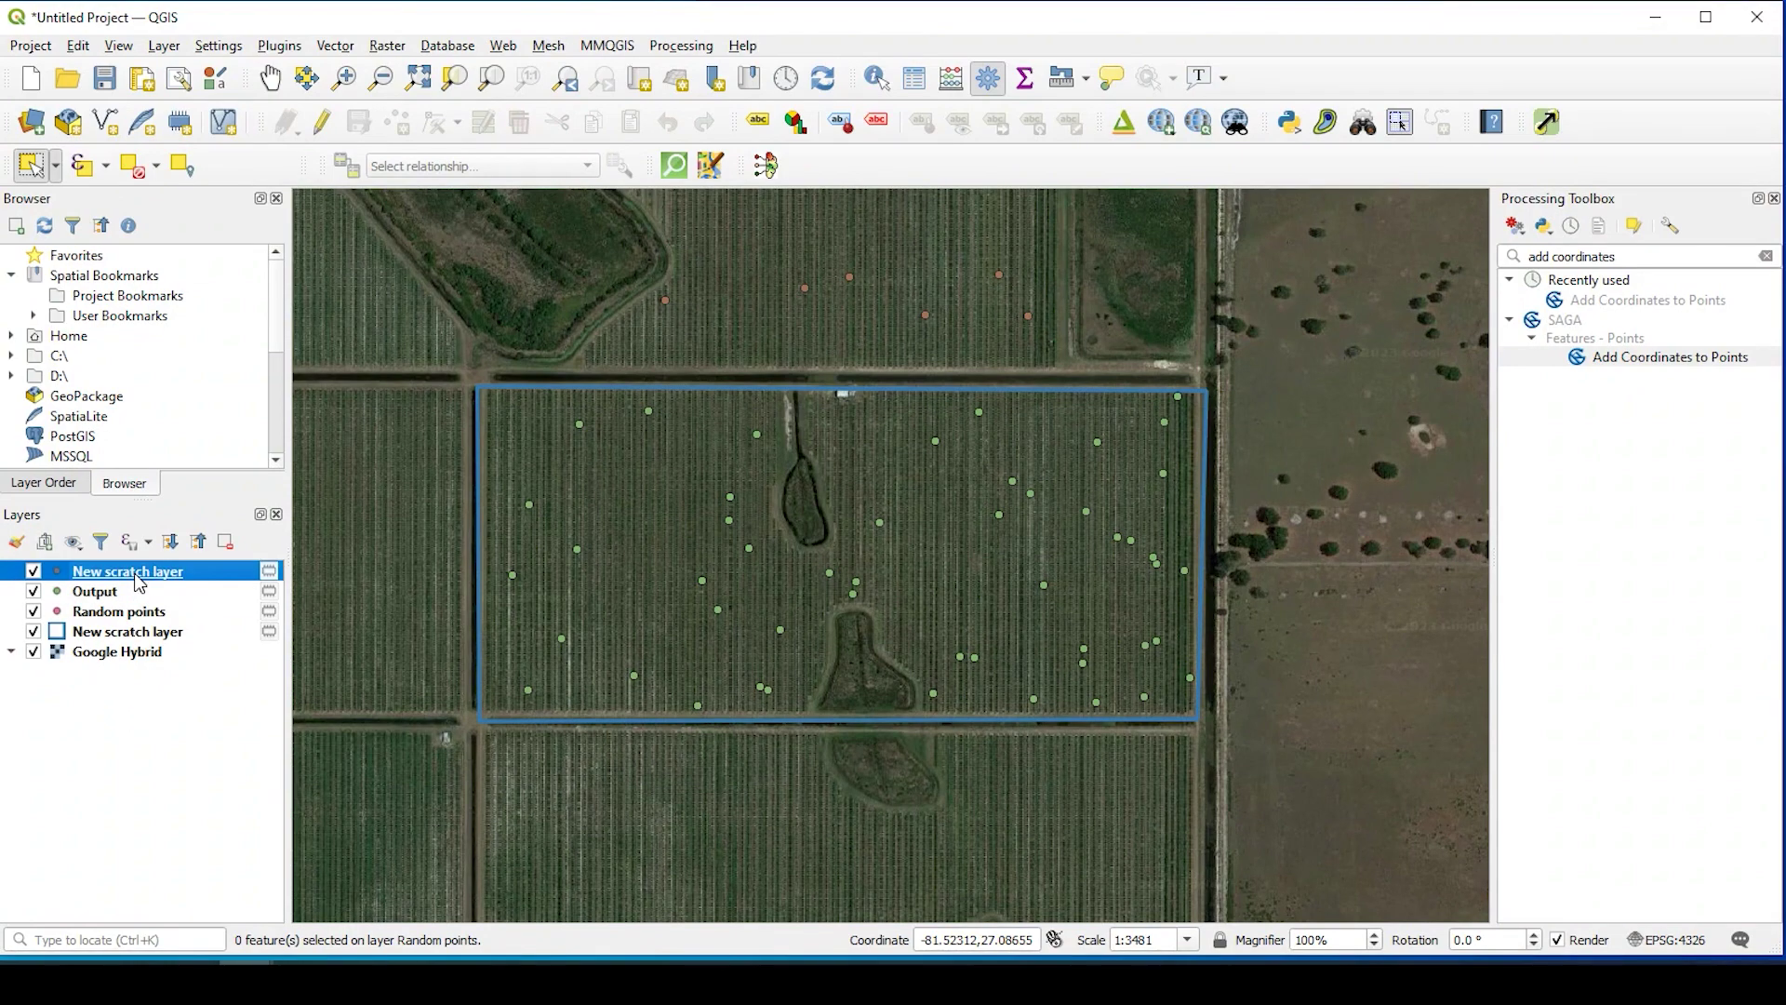
pyautogui.doubleClick(1659, 360)
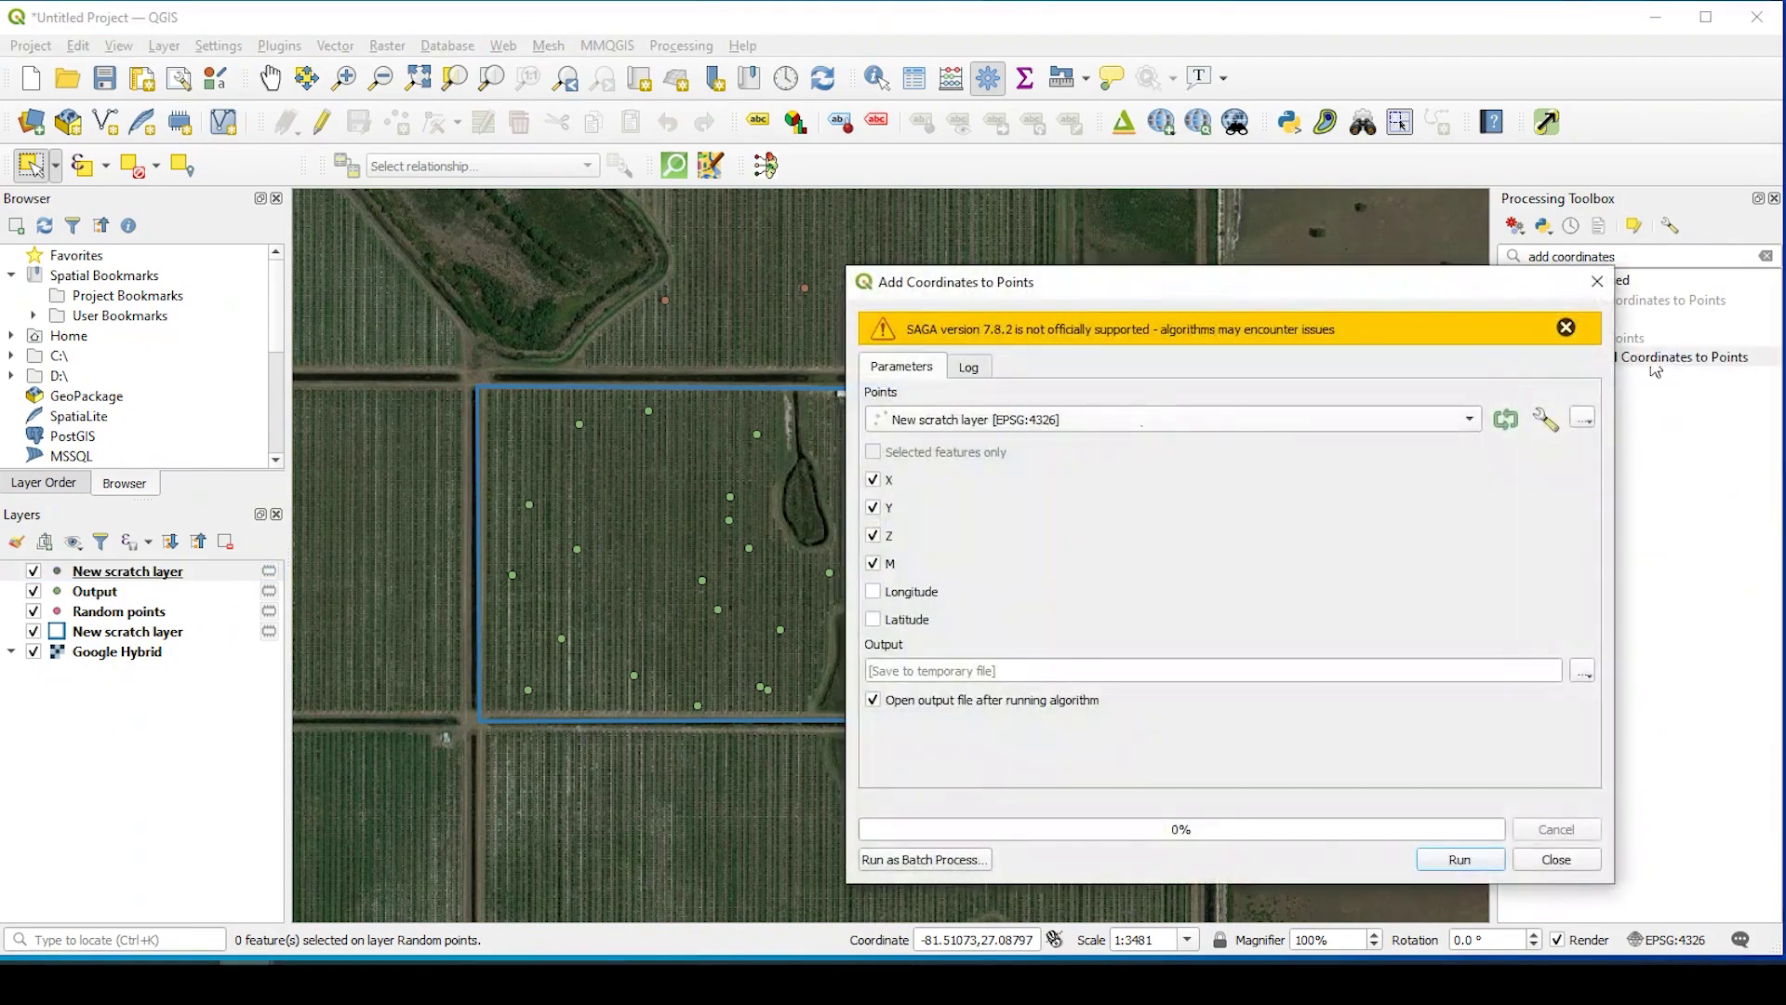
pyautogui.click(1130, 425)
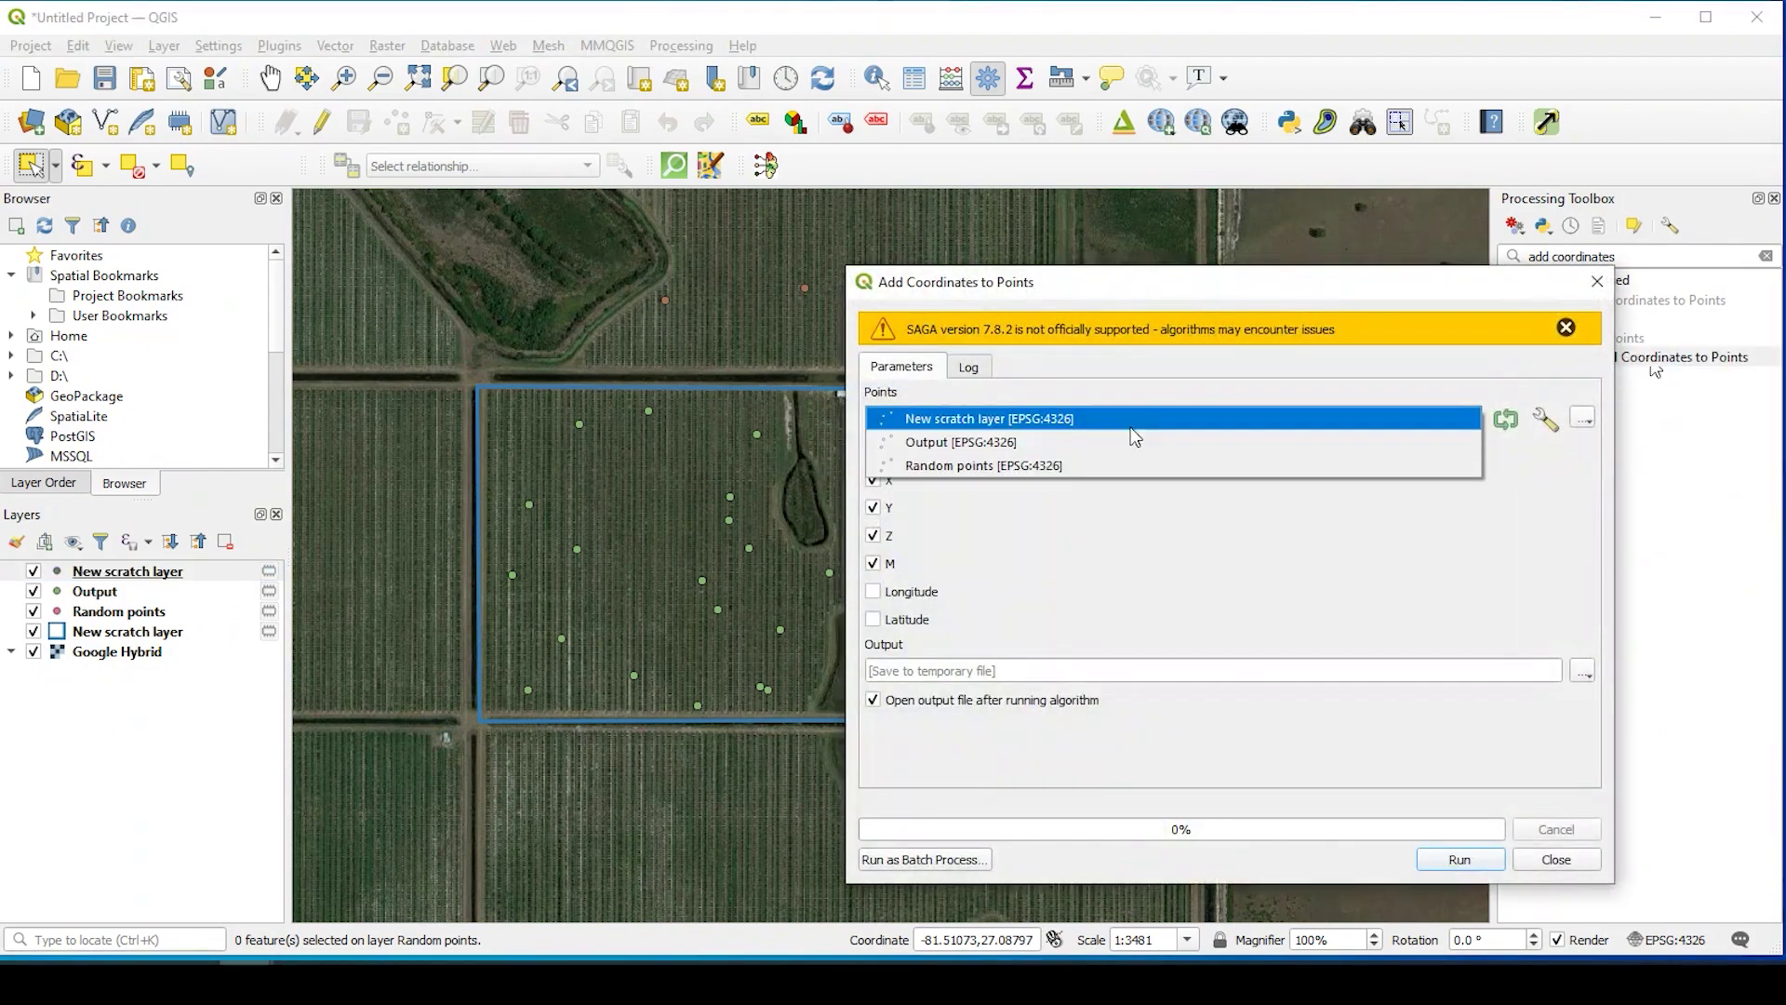
pyautogui.click(931, 420)
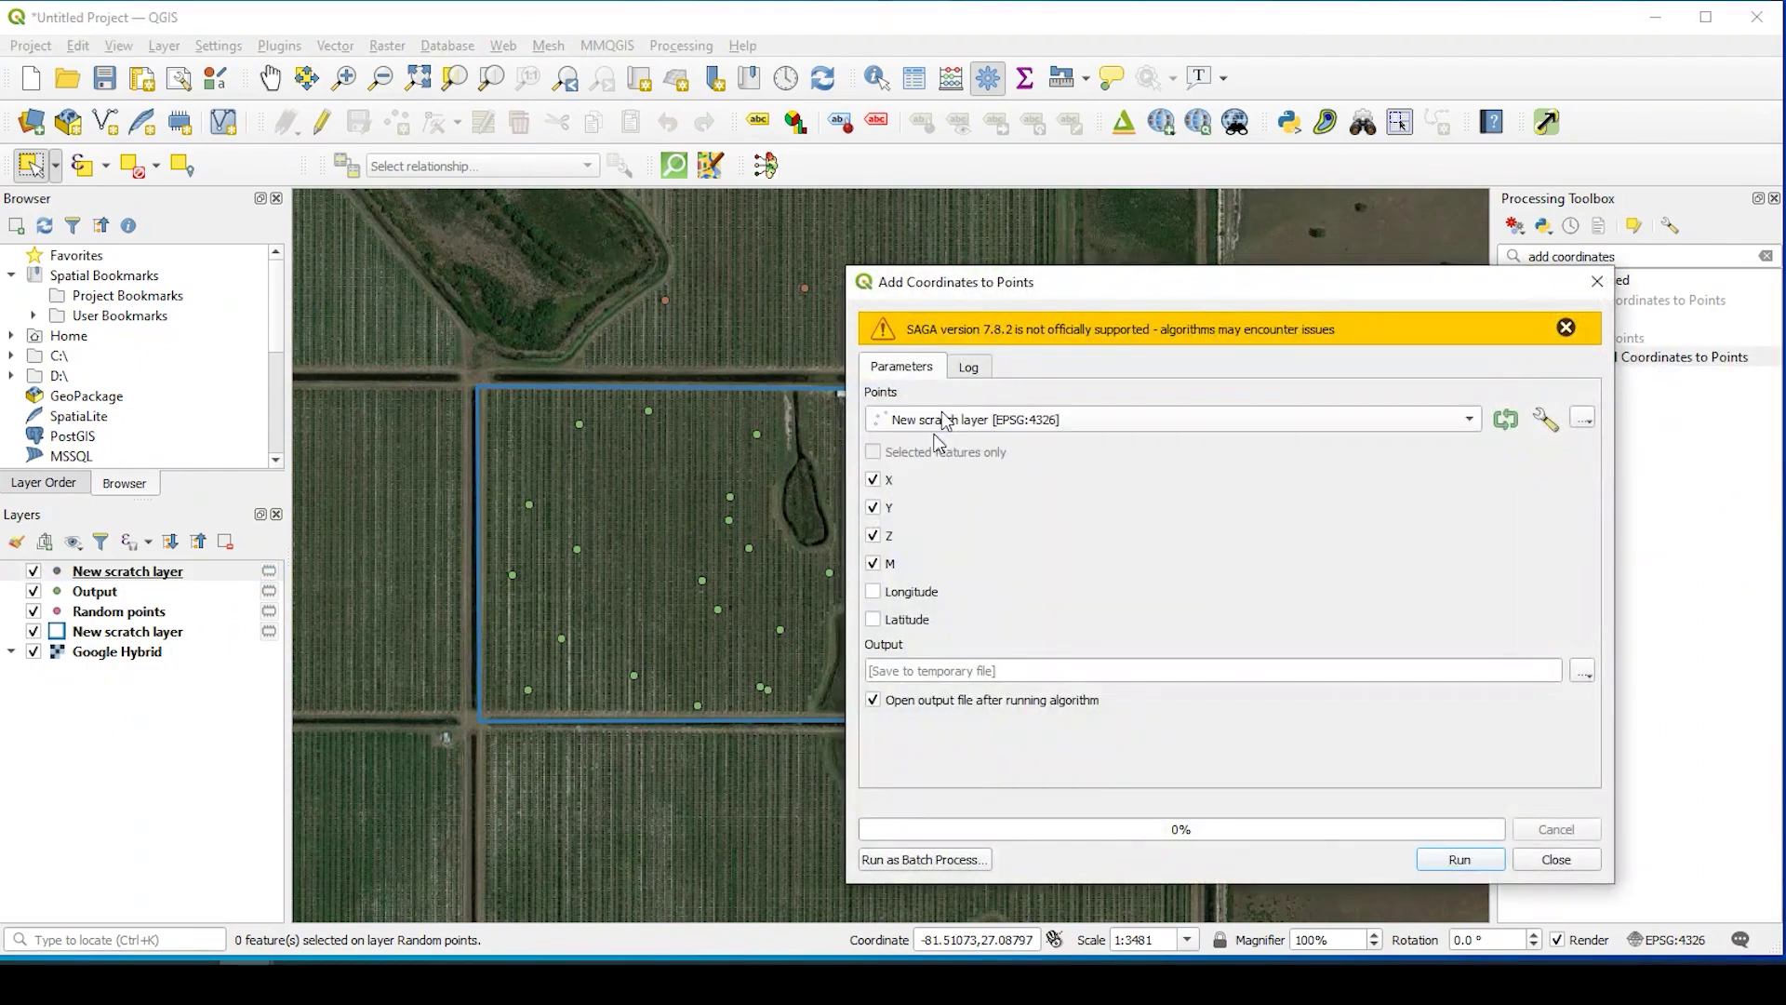
pyautogui.click(874, 534)
pyautogui.click(1468, 862)
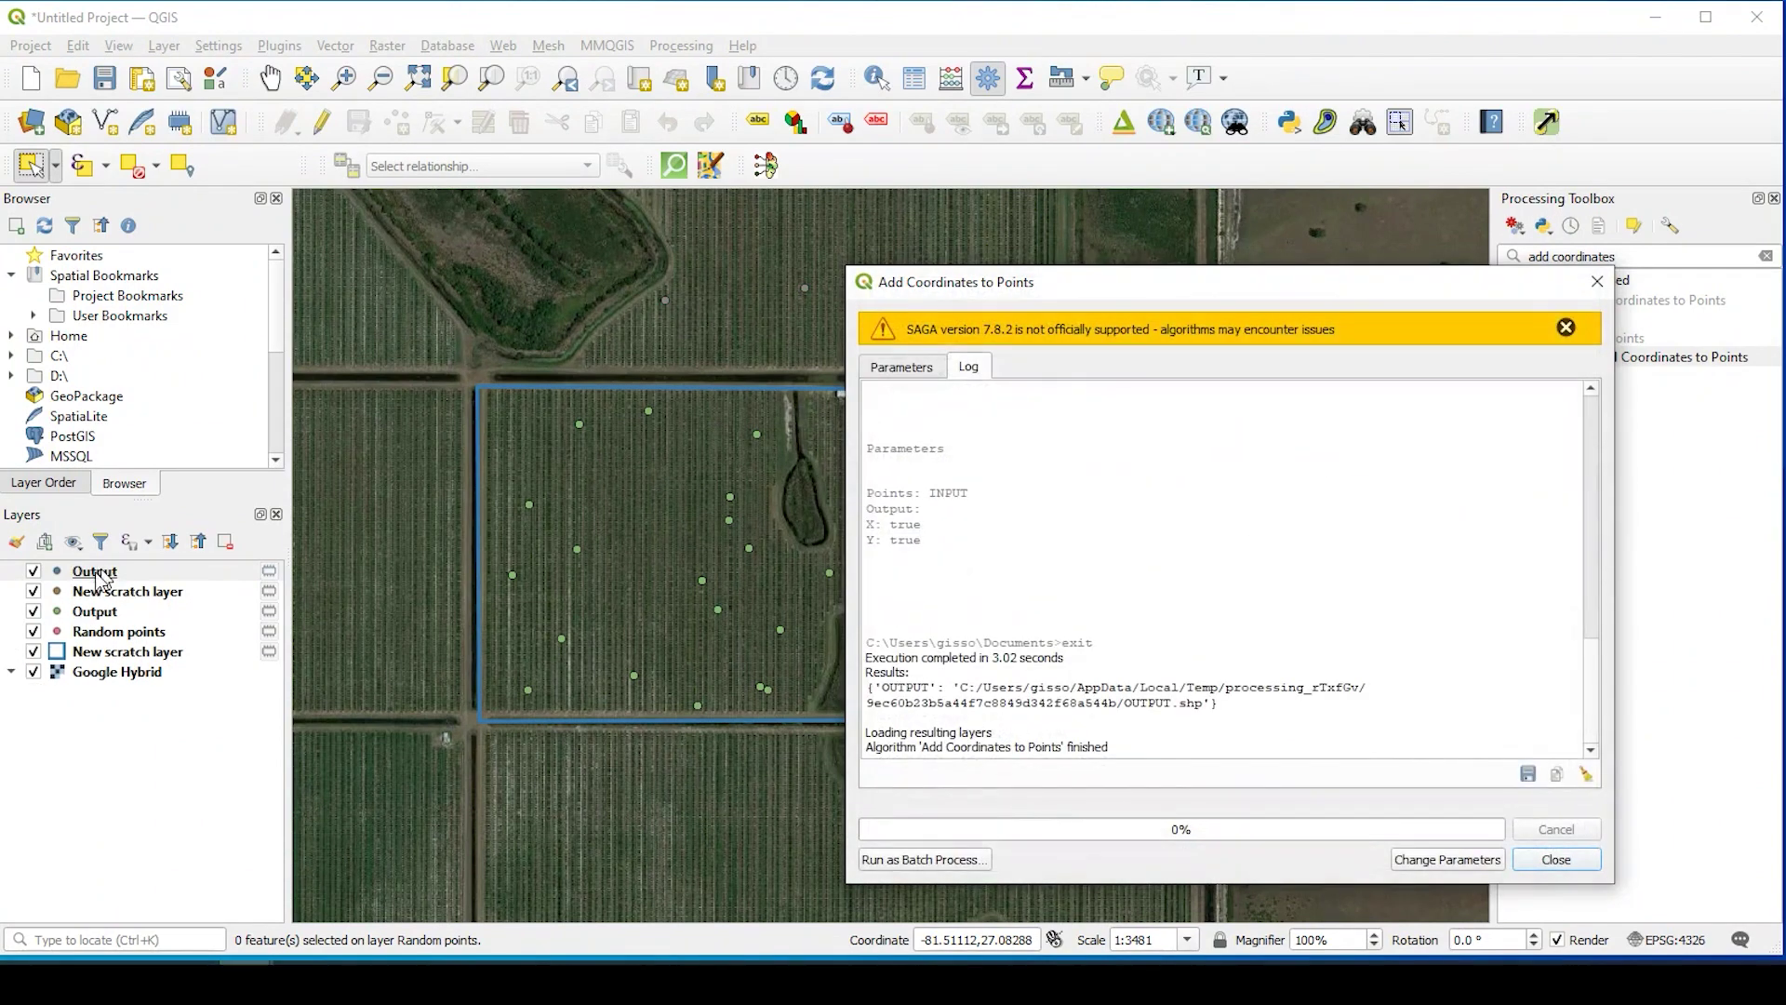
pyautogui.click(1587, 869)
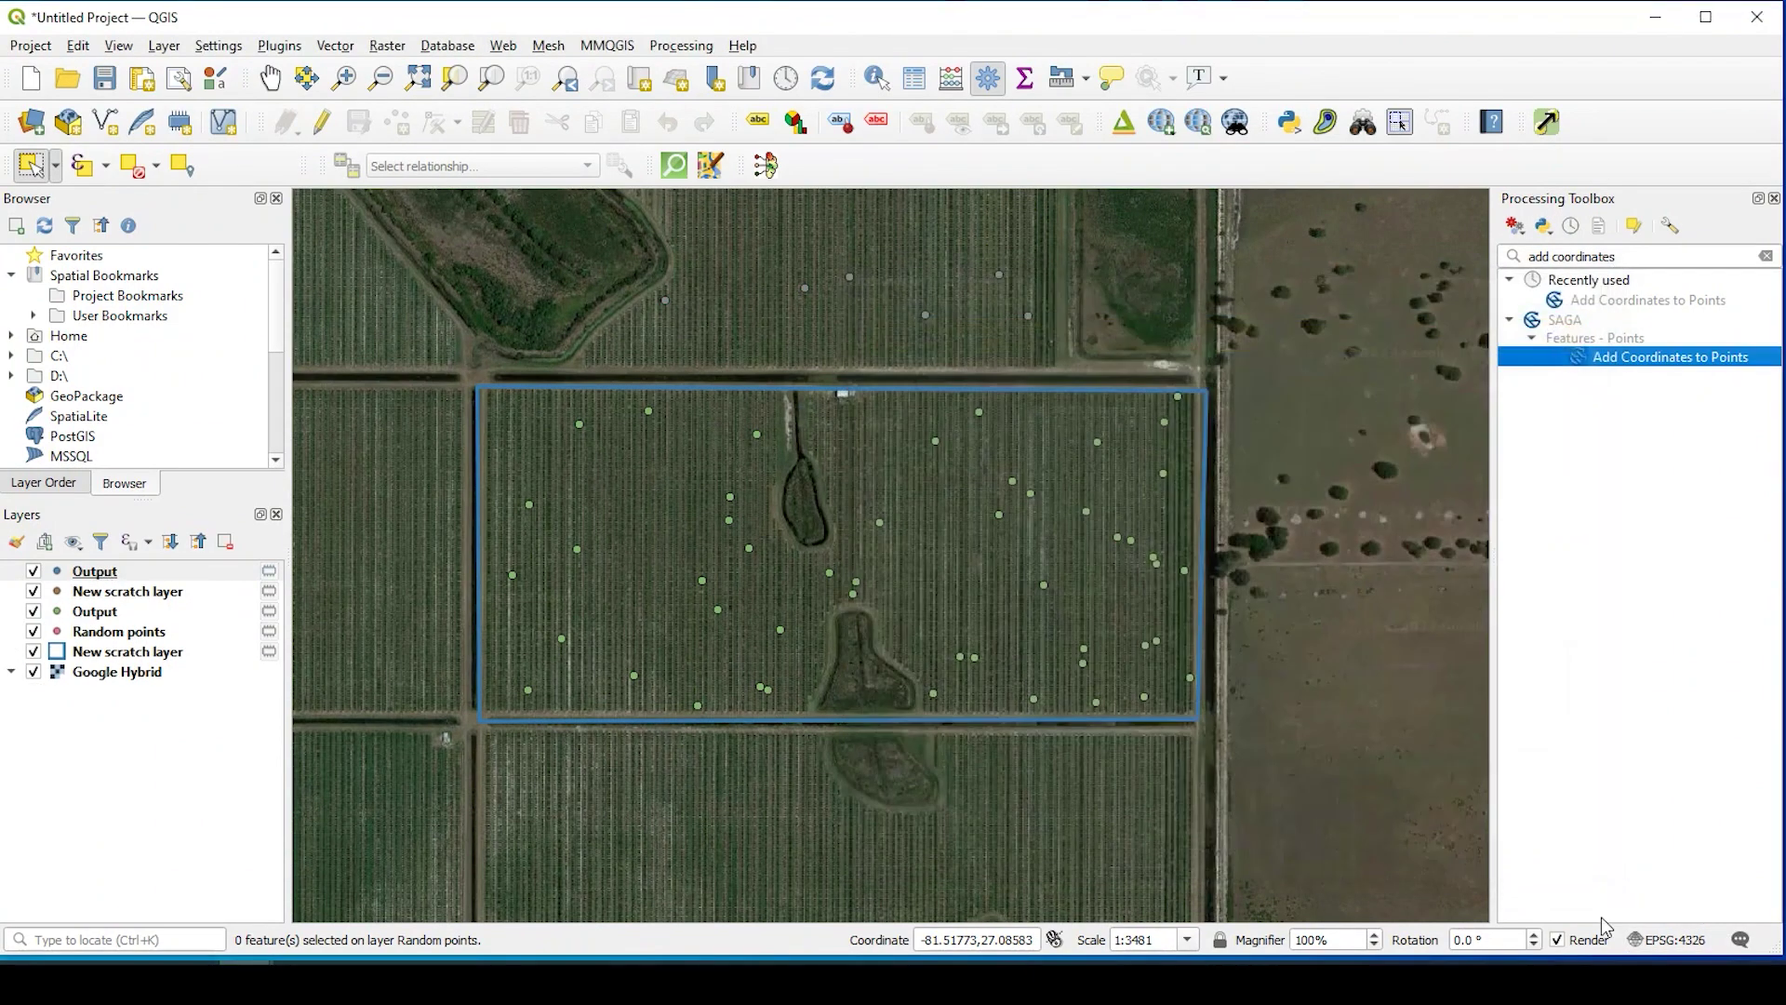
# Open the top Output layer's attribute table showing six points' X/Y values, and move it lower
pyautogui.click(100, 571)
pyautogui.rightClick(99, 572)
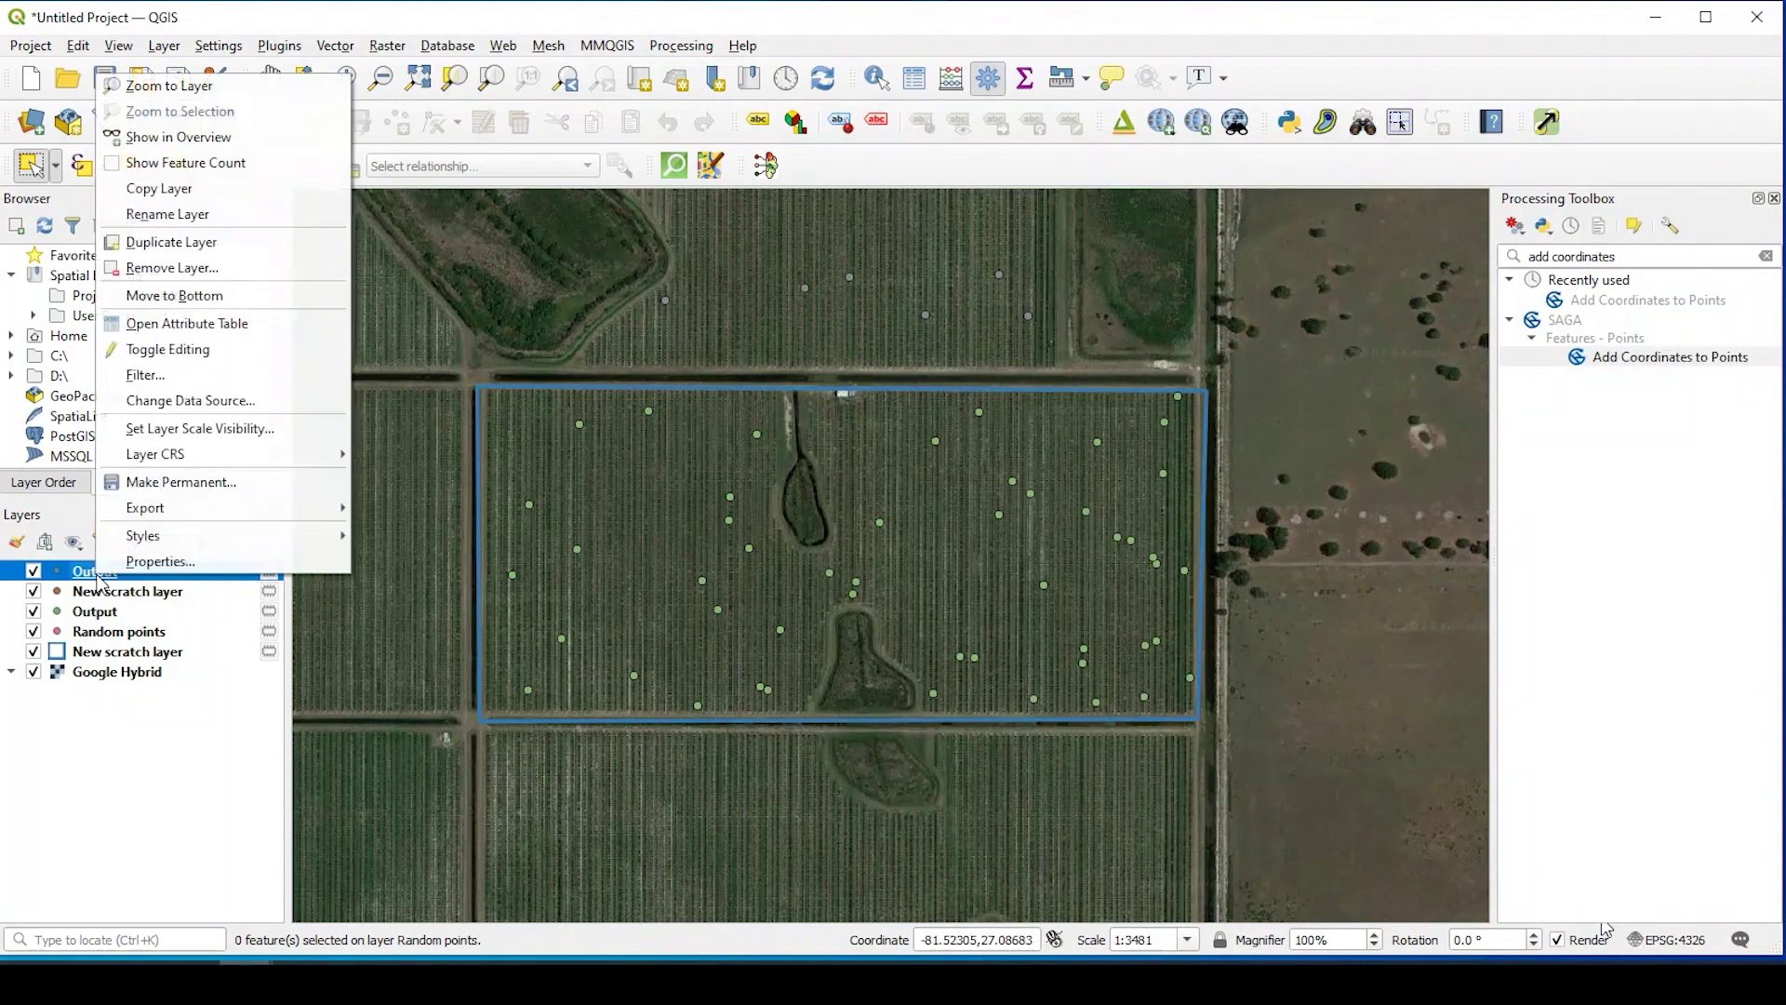
pyautogui.click(139, 326)
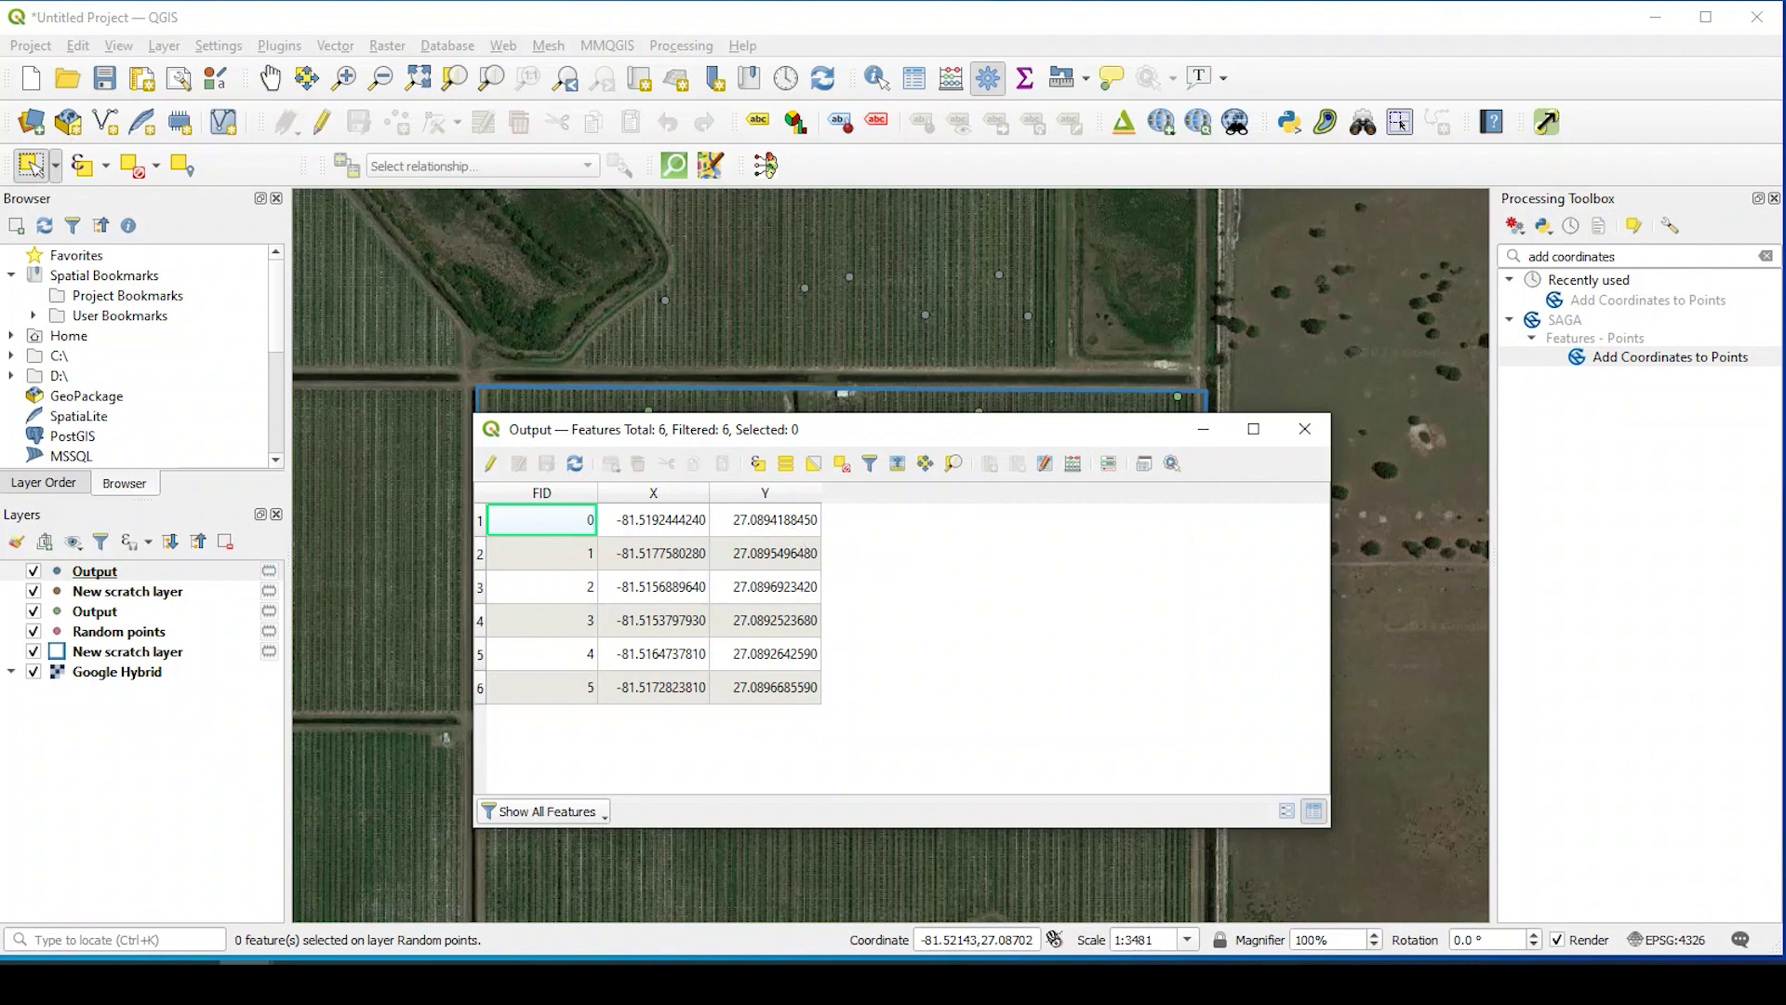
pyautogui.moveTo(935, 434); pyautogui.dragTo(932, 487)
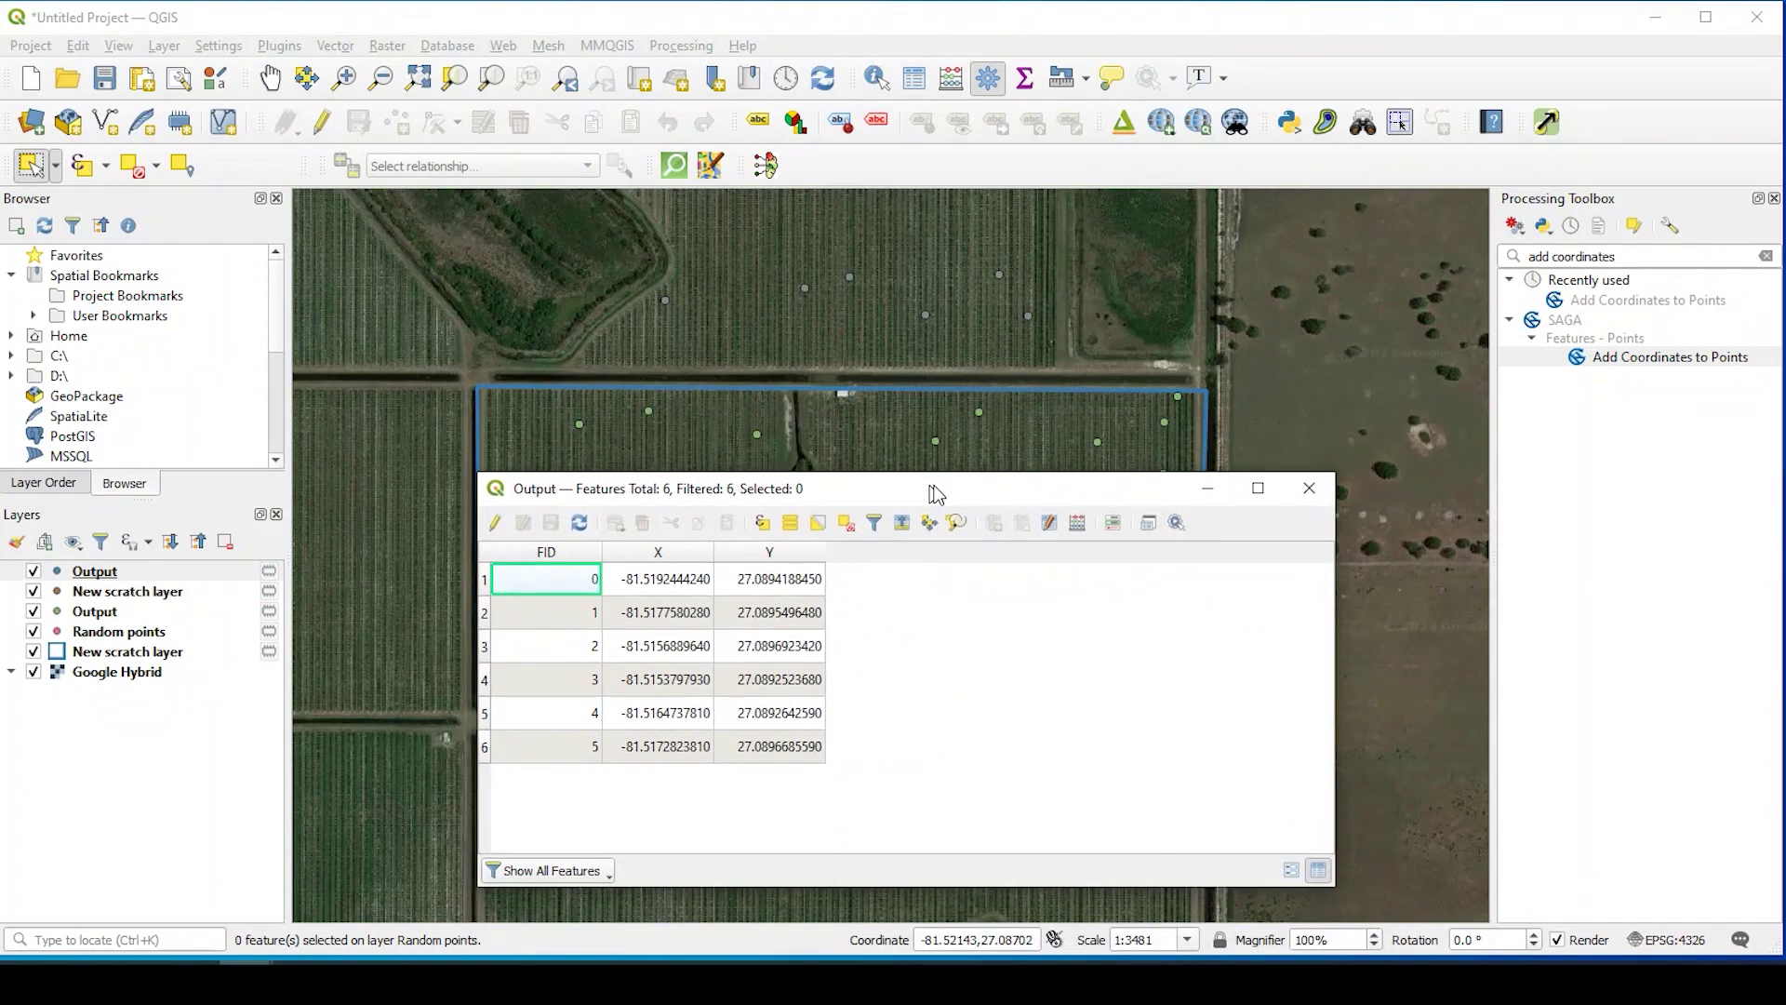